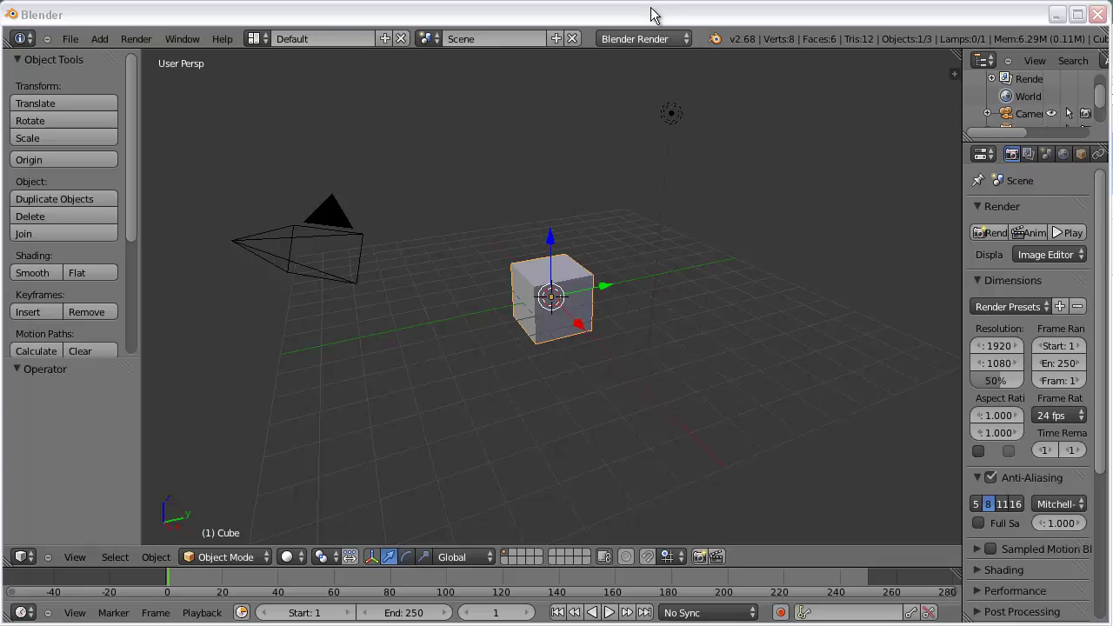
# Step: Delete the default cube and add a UV sphere at the centre of the scene
pyautogui.press('x')
pyautogui.click(710, 321)
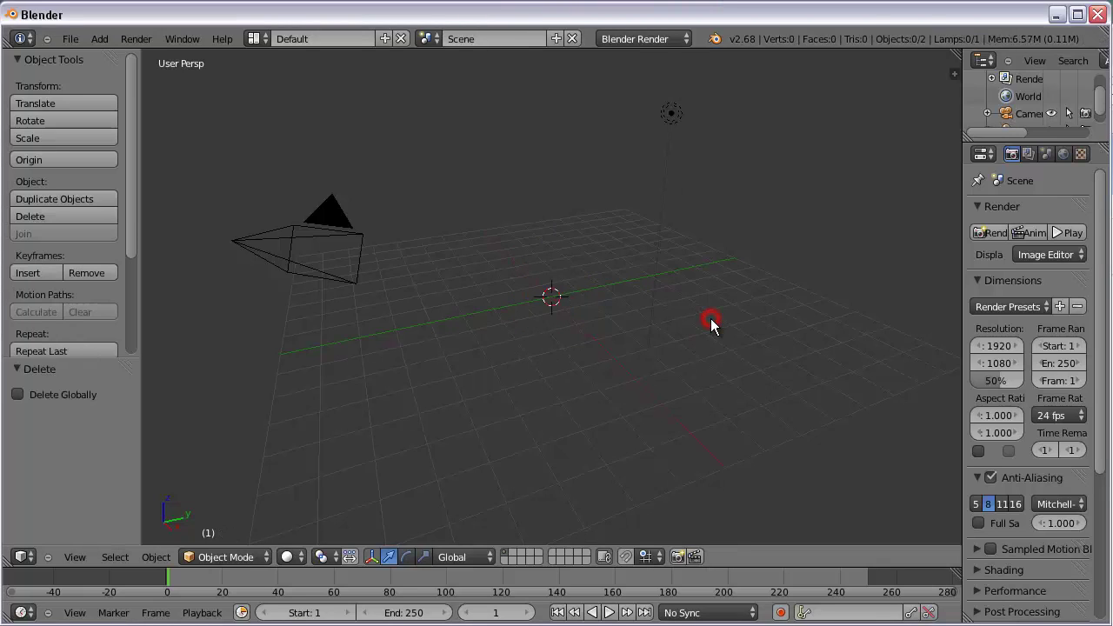
pyautogui.click(99, 39)
pyautogui.moveTo(120, 55)
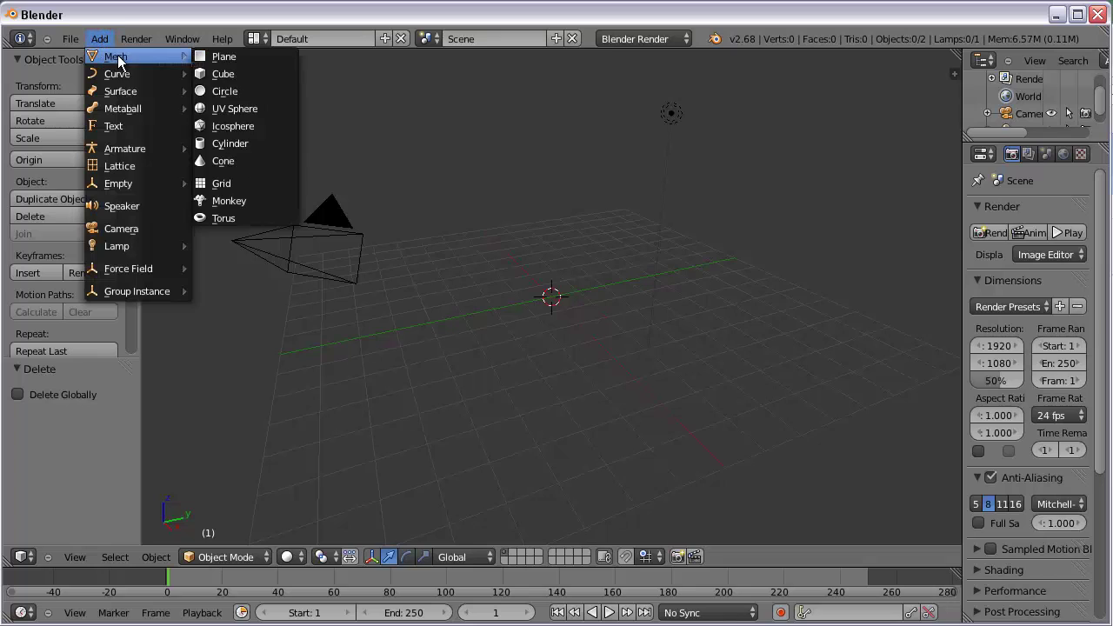
pyautogui.click(229, 106)
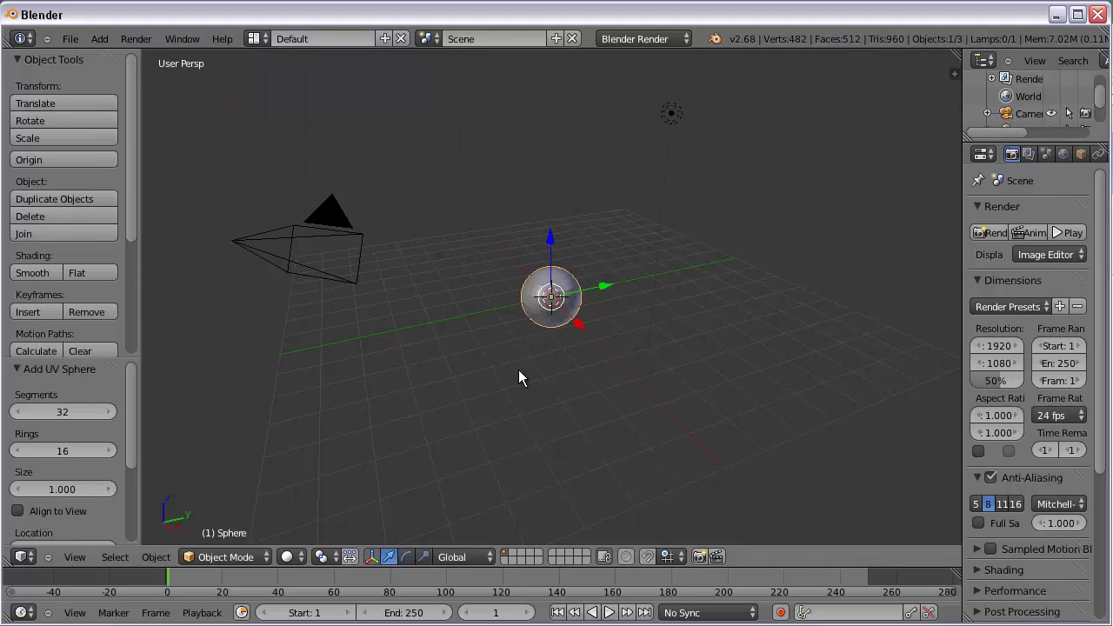
pyautogui.scroll(6, 541, 318)
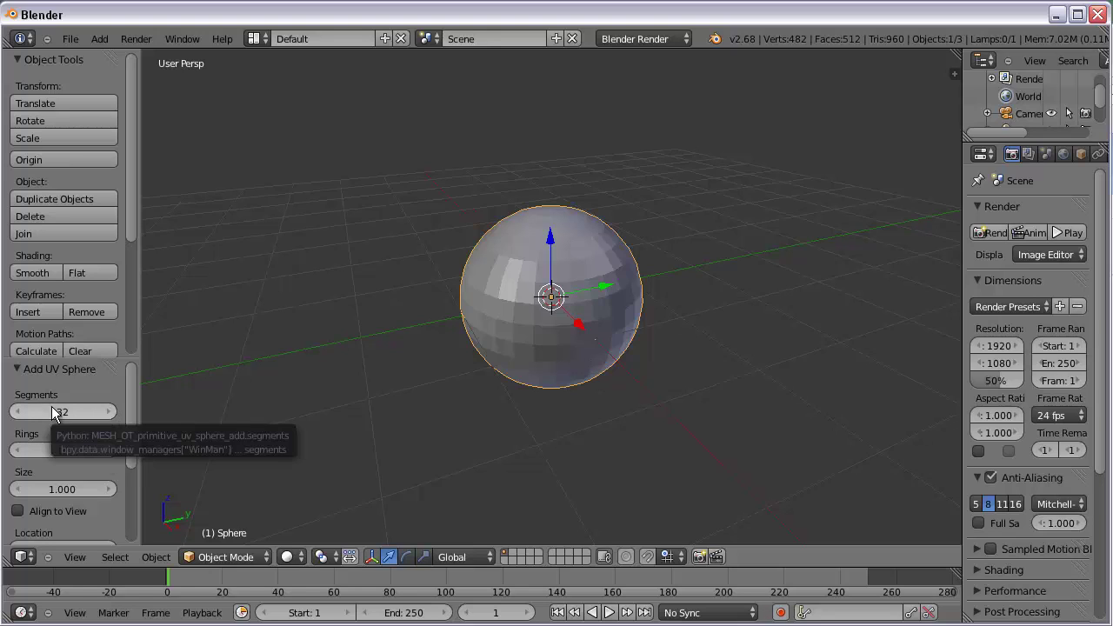
# Step: Try the new sphere with 36 segments, 21 rings and a size of 1.04
pyautogui.click(107, 411)
pyautogui.click(107, 411)
pyautogui.click(107, 411)
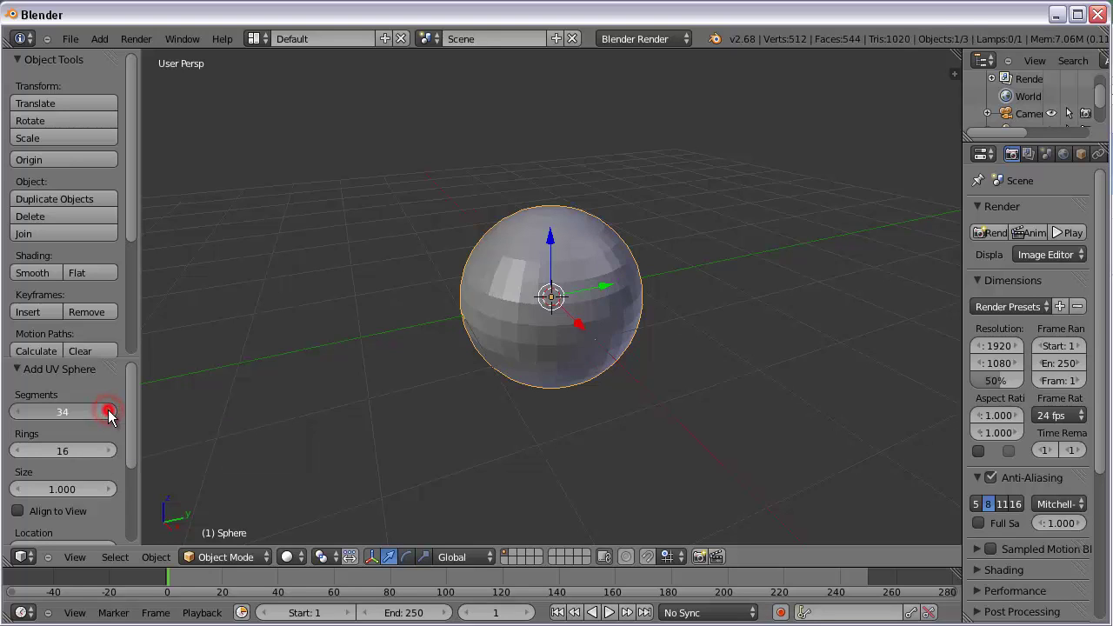
pyautogui.click(107, 411)
pyautogui.click(107, 450)
pyautogui.click(107, 451)
pyautogui.click(107, 451)
pyautogui.click(107, 450)
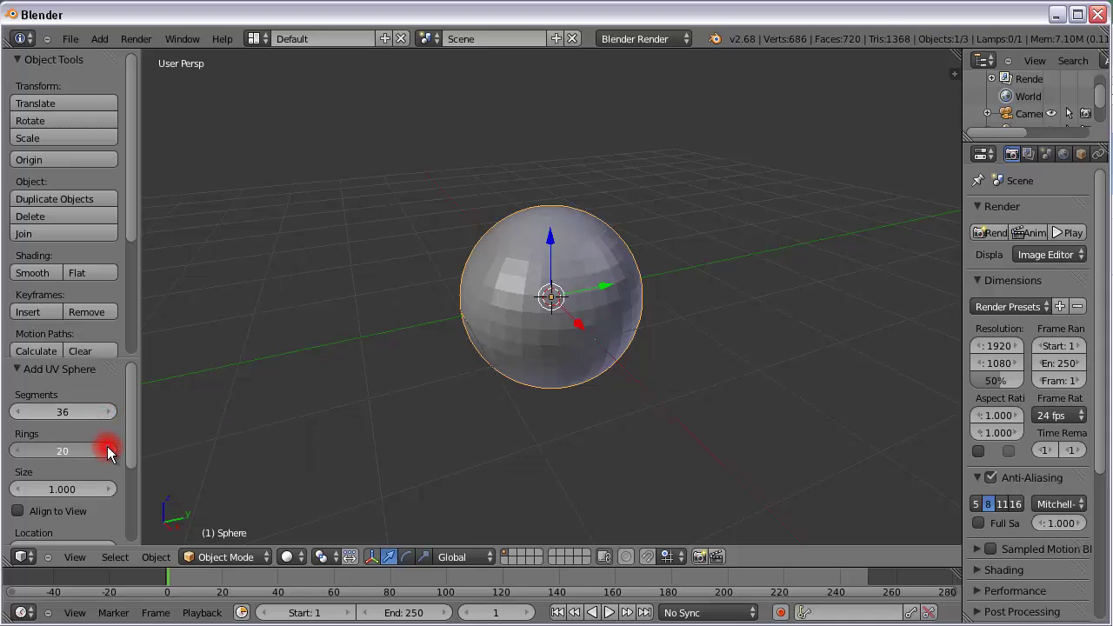
pyautogui.click(107, 450)
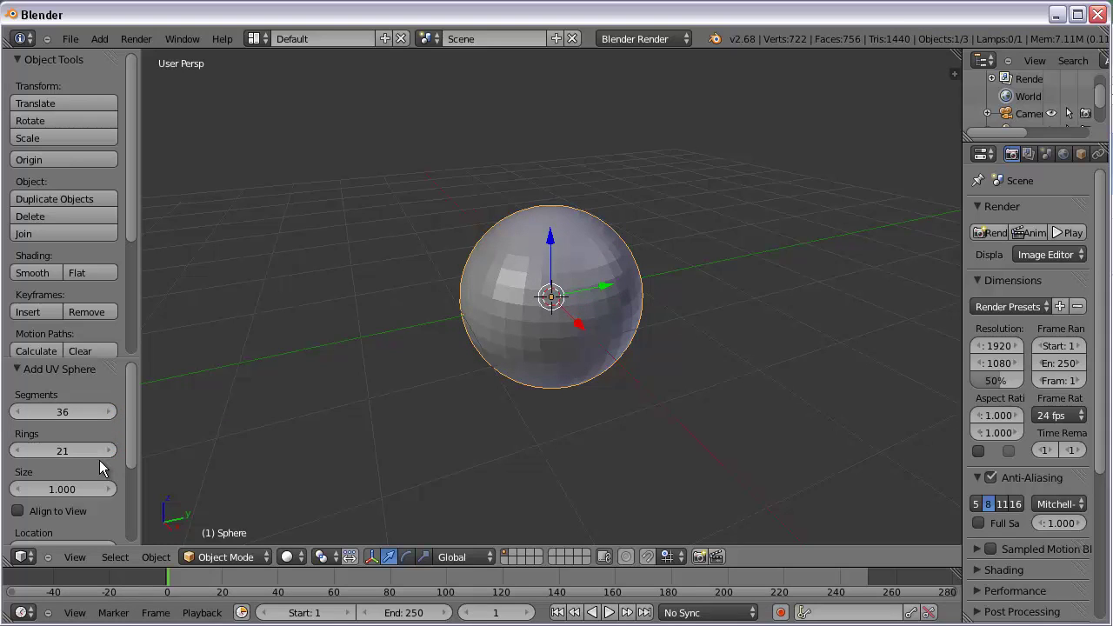
pyautogui.click(110, 489)
pyautogui.click(109, 489)
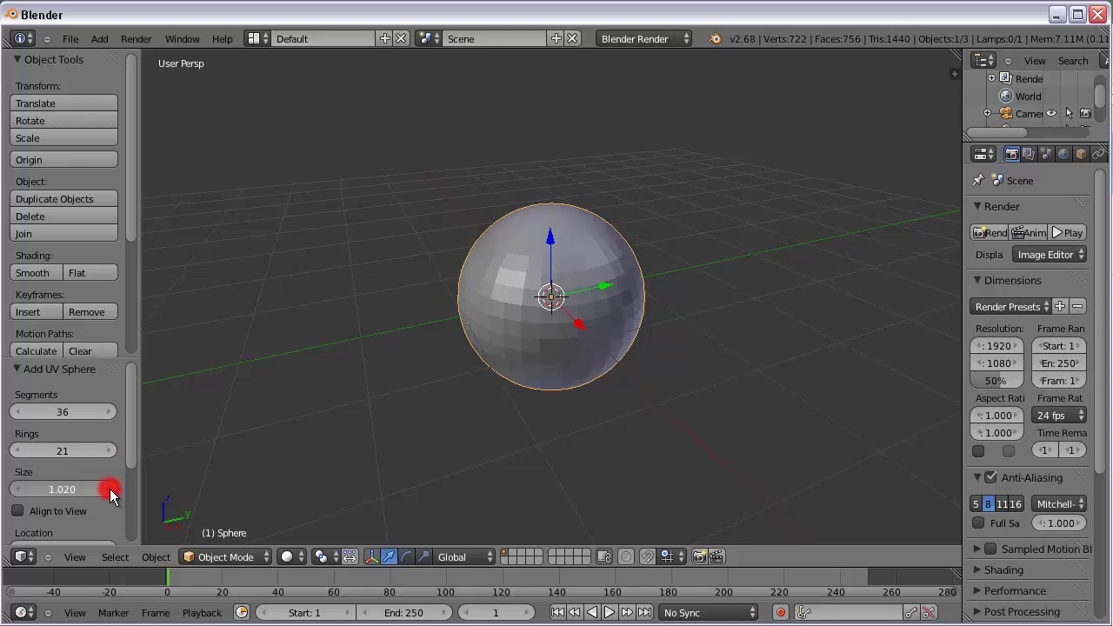
pyautogui.click(109, 488)
pyautogui.click(110, 488)
# Step: Set the sphere's size to 1, its rings to 16 and its segments to 32
pyautogui.click(67, 489)
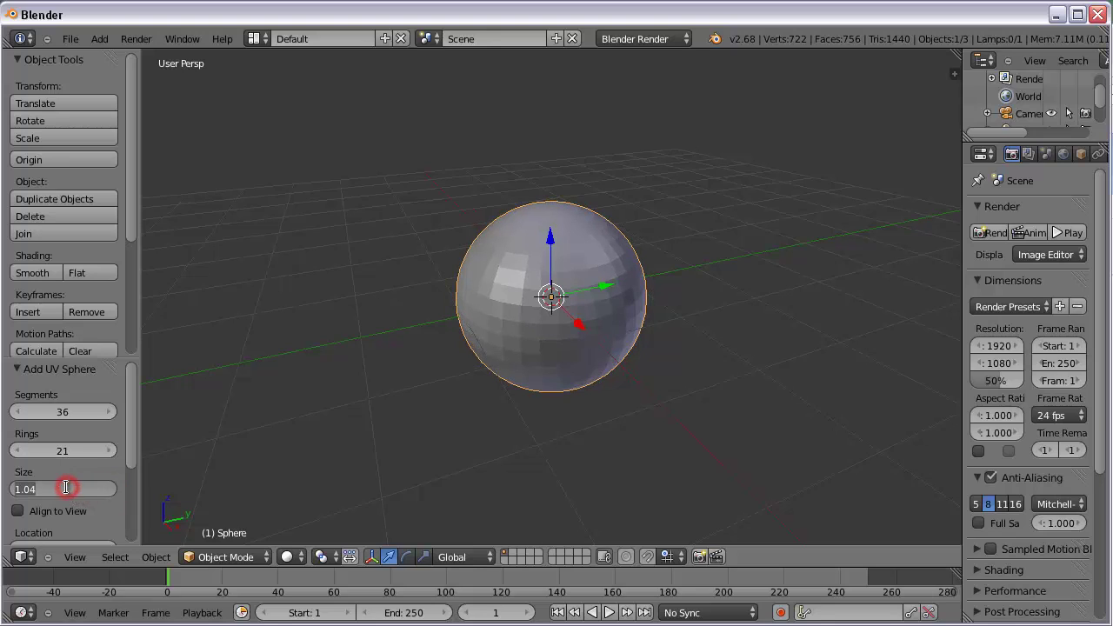
pyautogui.write('1')
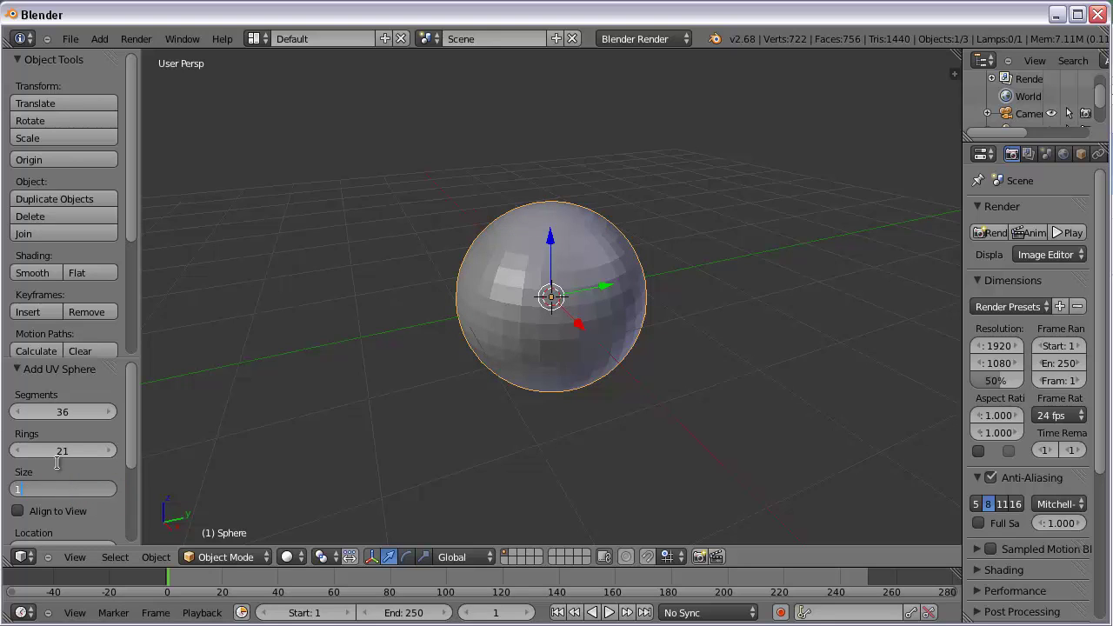
pyautogui.click(58, 452)
pyautogui.click(58, 451)
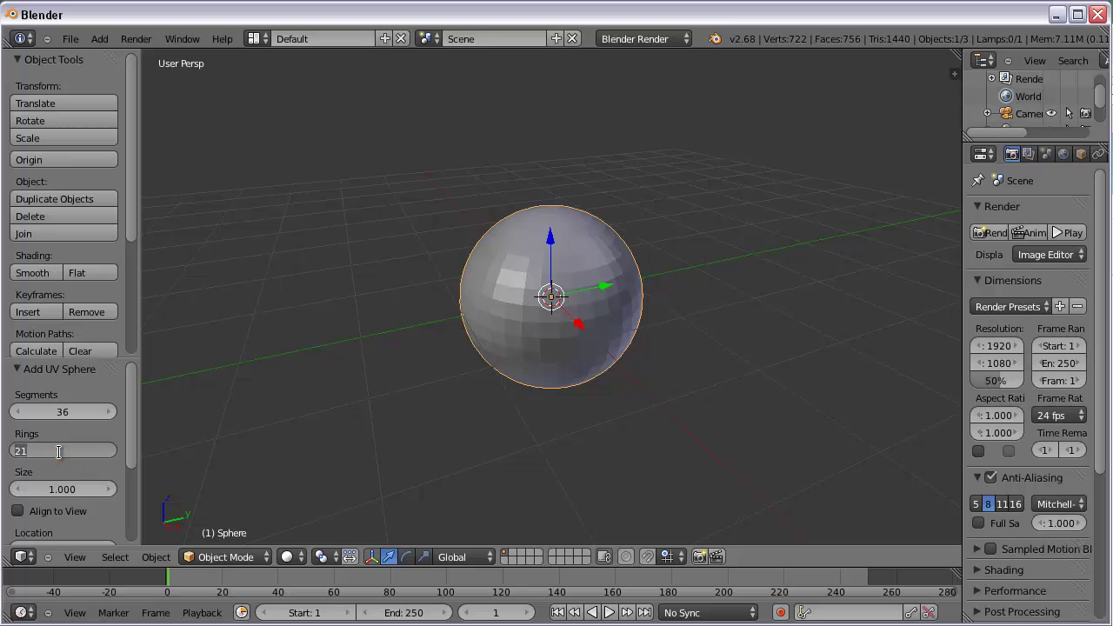
pyautogui.write('16')
pyautogui.click(68, 412)
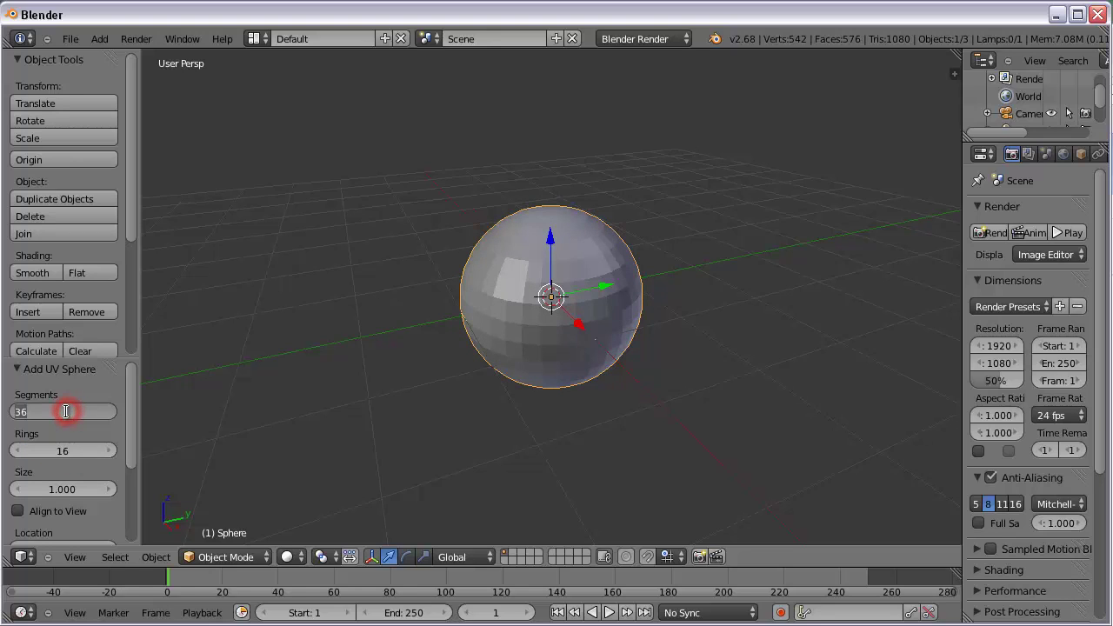
pyautogui.write('32')
pyautogui.press('Return')
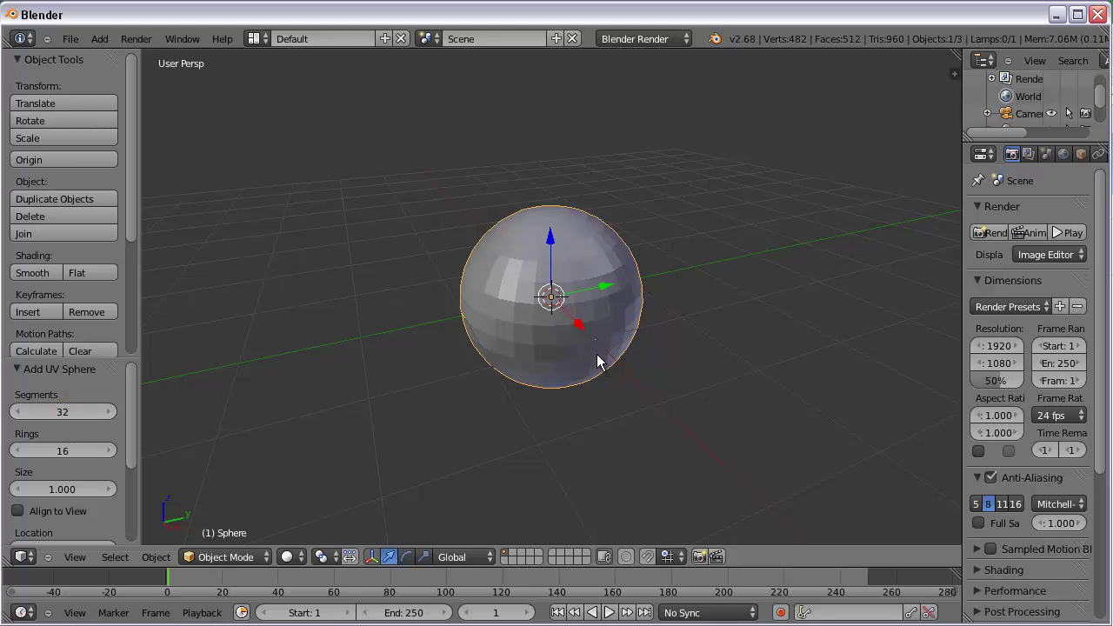
# Step: Switch the sphere to Edit Mode and deselect all of its geometry
pyautogui.scroll(2, 529, 318)
pyautogui.scroll(-2, 530, 320)
pyautogui.click(251, 554)
pyautogui.press('Tab')
pyautogui.press('Tab')
pyautogui.press('Tab')
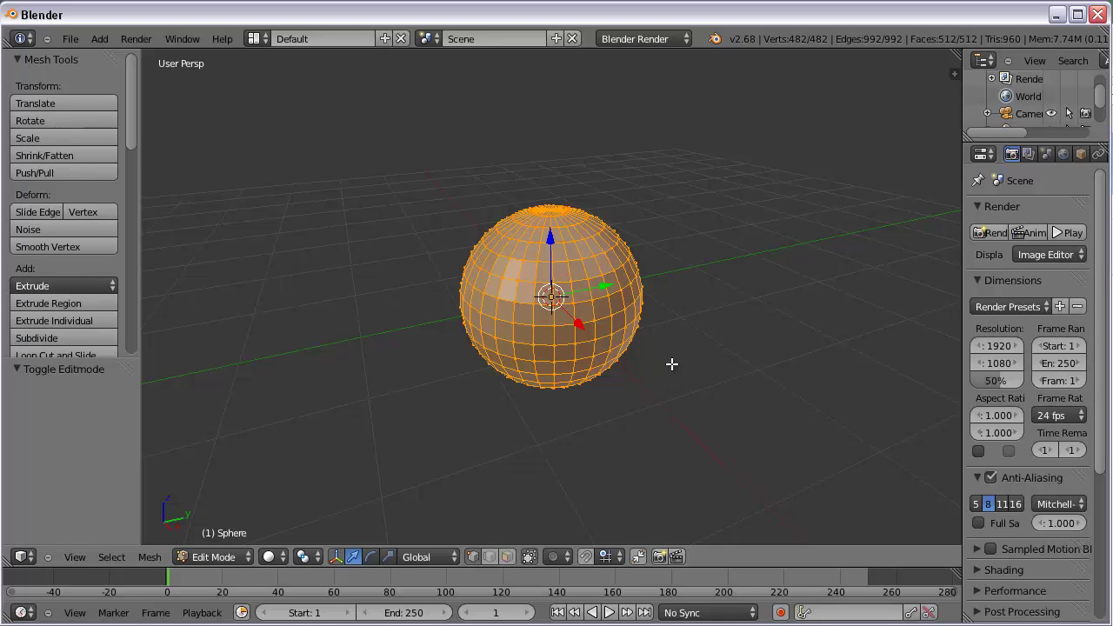
pyautogui.press('a')
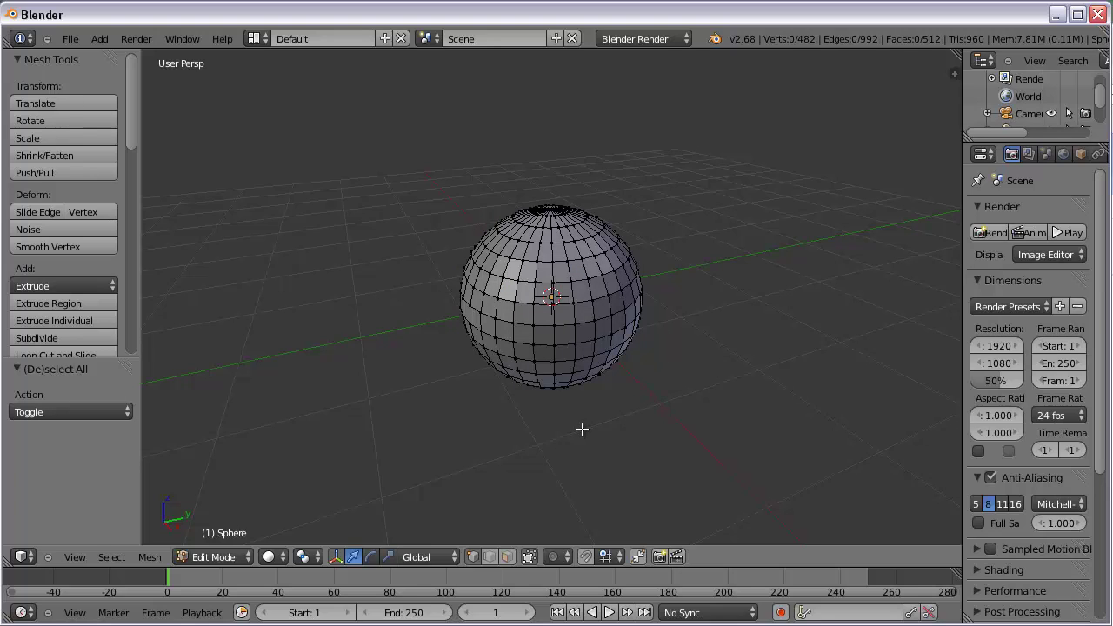
# Step: Show the mesh as a wireframe with face selection enabled, seen from the front in orthographic projection
pyautogui.press('z')
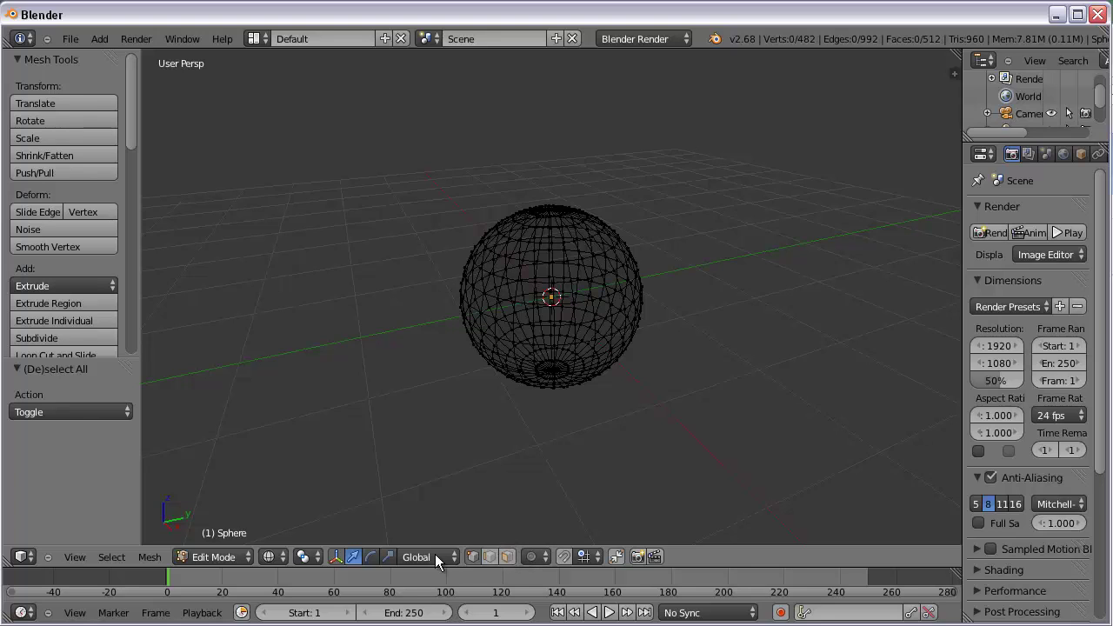
pyautogui.click(507, 556)
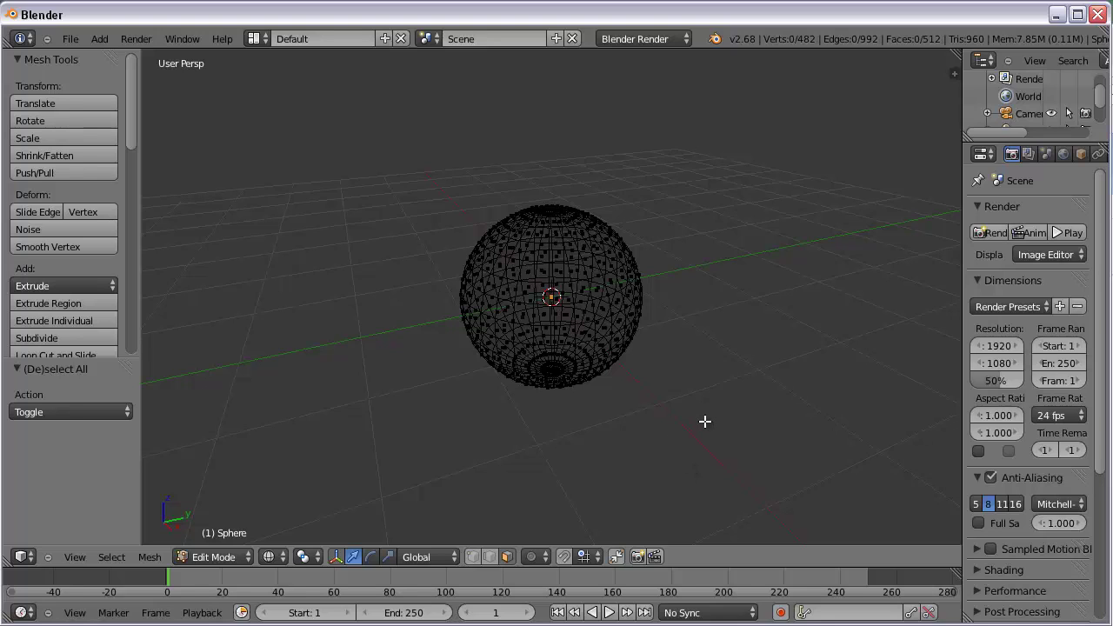
pyautogui.press('KP_1')
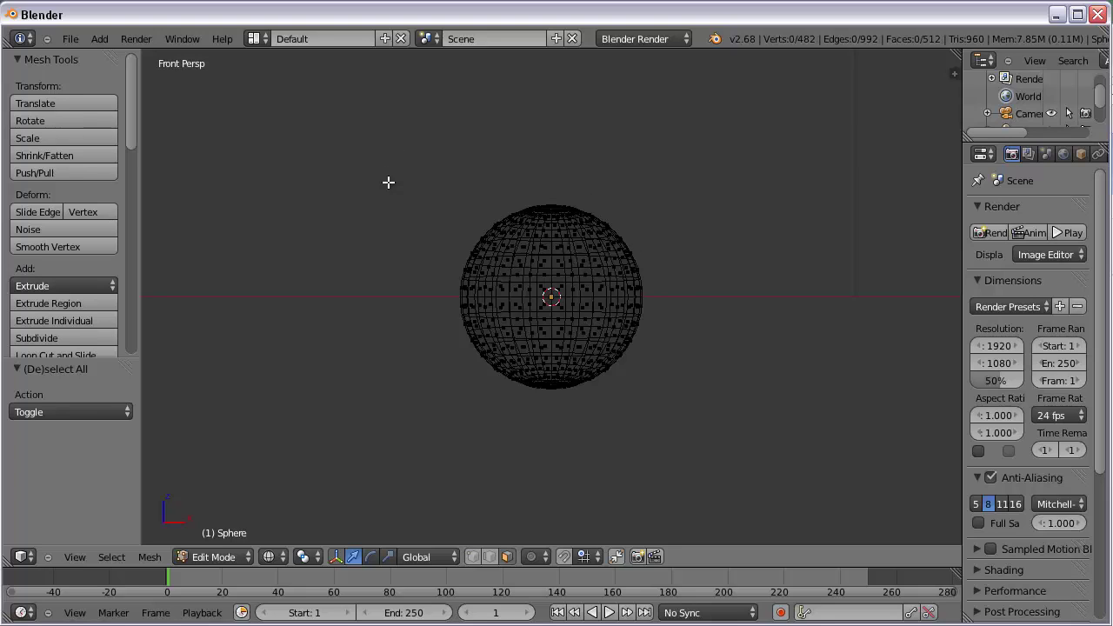
pyautogui.press('KP_5')
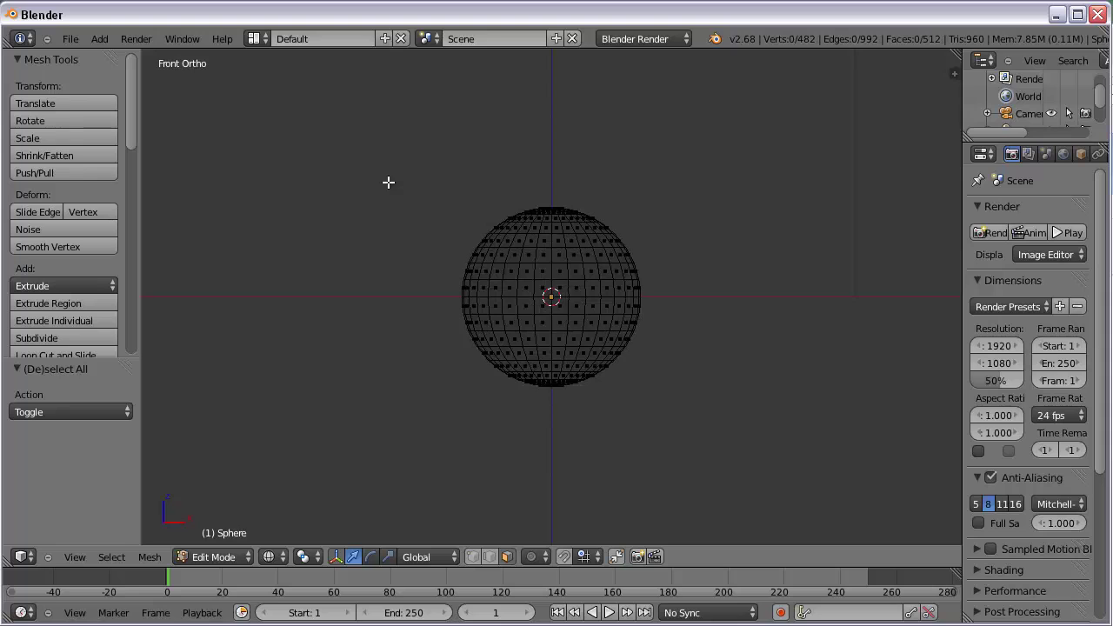
pyautogui.press('KP_5')
pyautogui.press('KP_5')
pyautogui.press('KP_5')
pyautogui.press('KP_5')
pyautogui.press('b')
pyautogui.moveTo(398, 160); pyautogui.dragTo(740, 293)
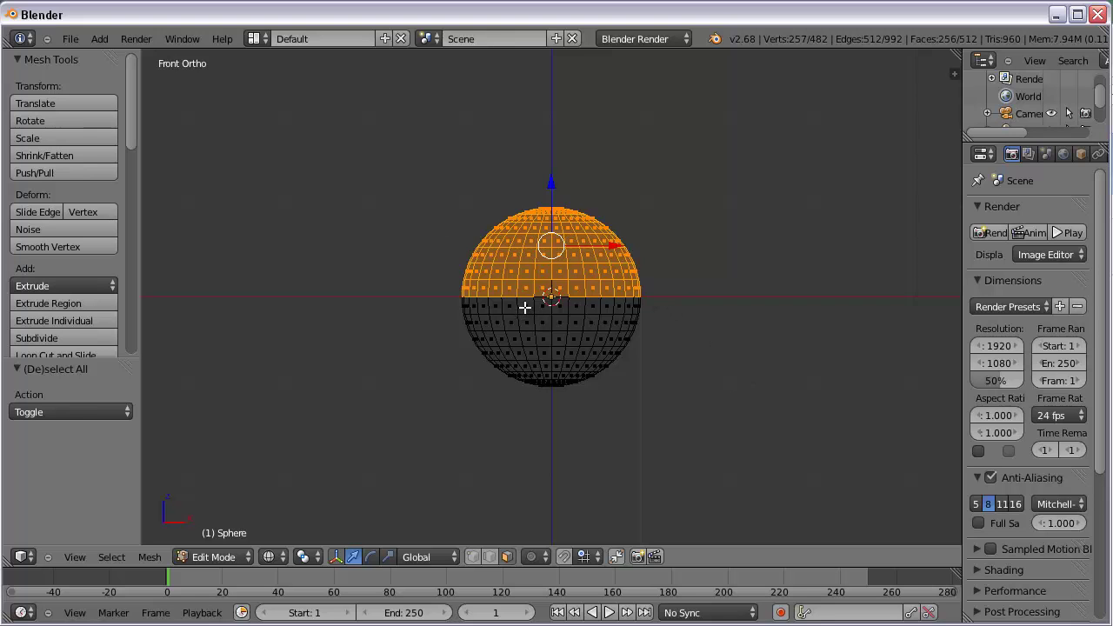
pyautogui.scroll(4, 528, 299)
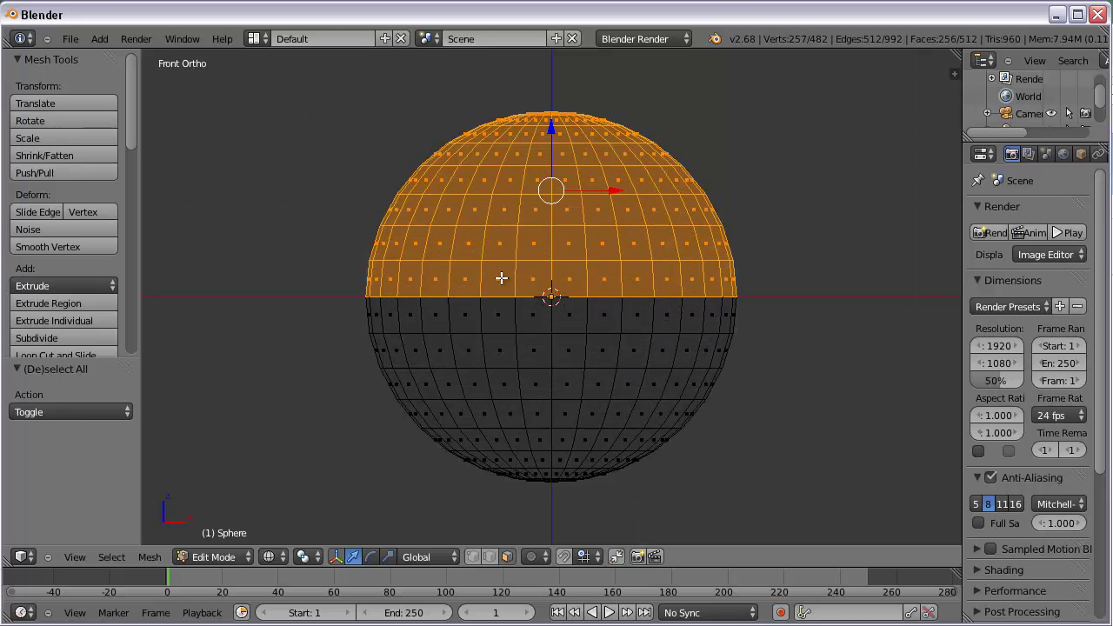
pyautogui.press('a')
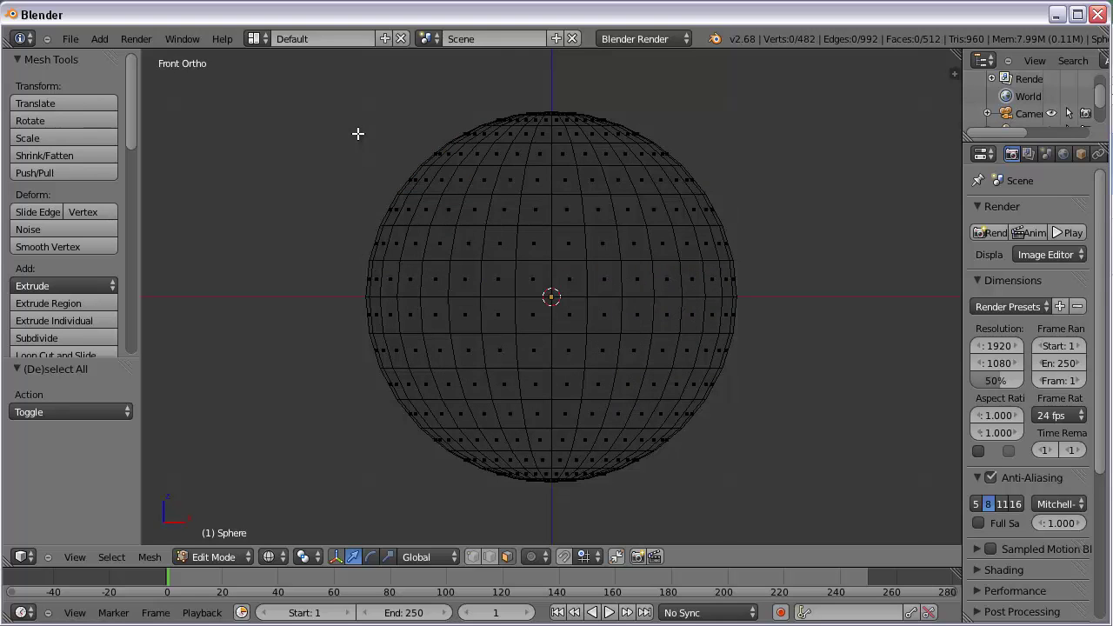
# Step: Box-select the upper half of the sphere and delete its faces to leave an open bowl
pyautogui.press('b')
pyautogui.moveTo(304, 70); pyautogui.dragTo(801, 283)
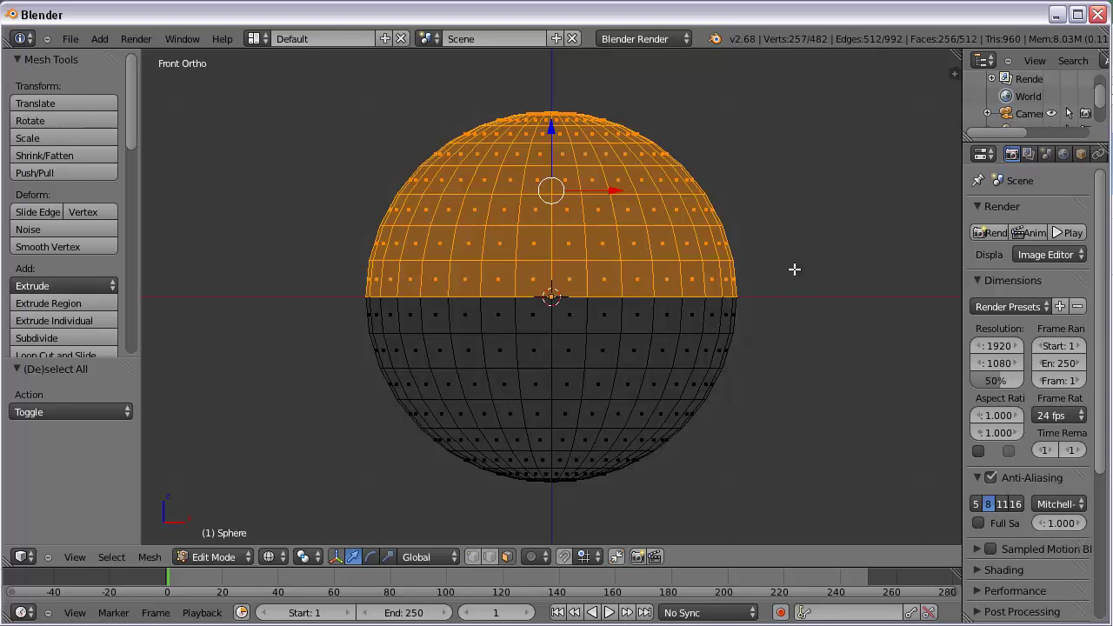
pyautogui.scroll(-4, 773, 258)
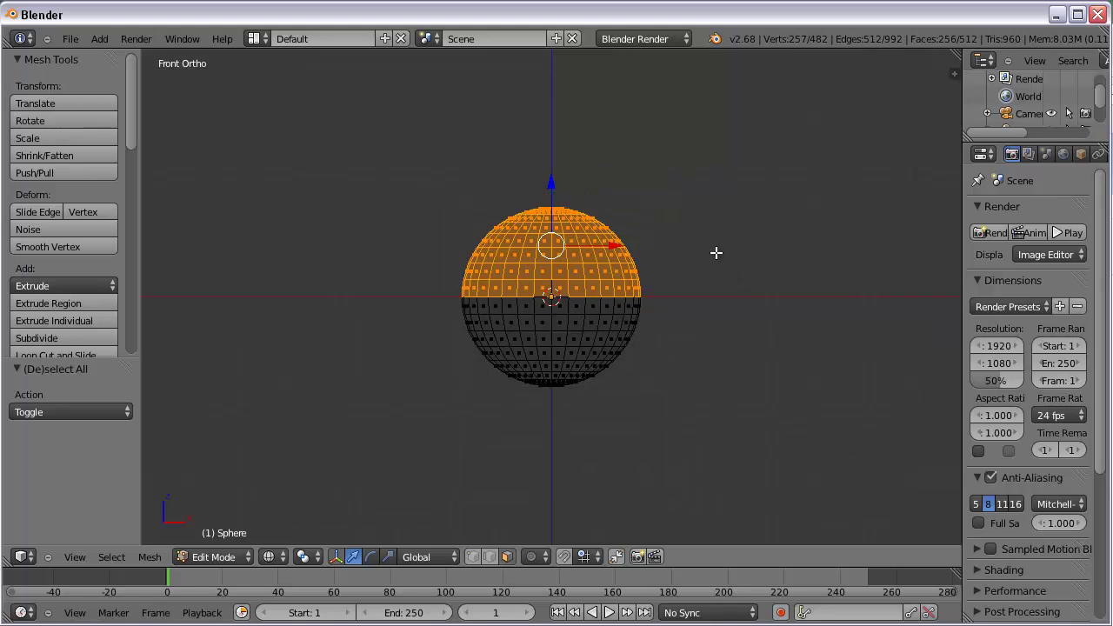
pyautogui.press('x')
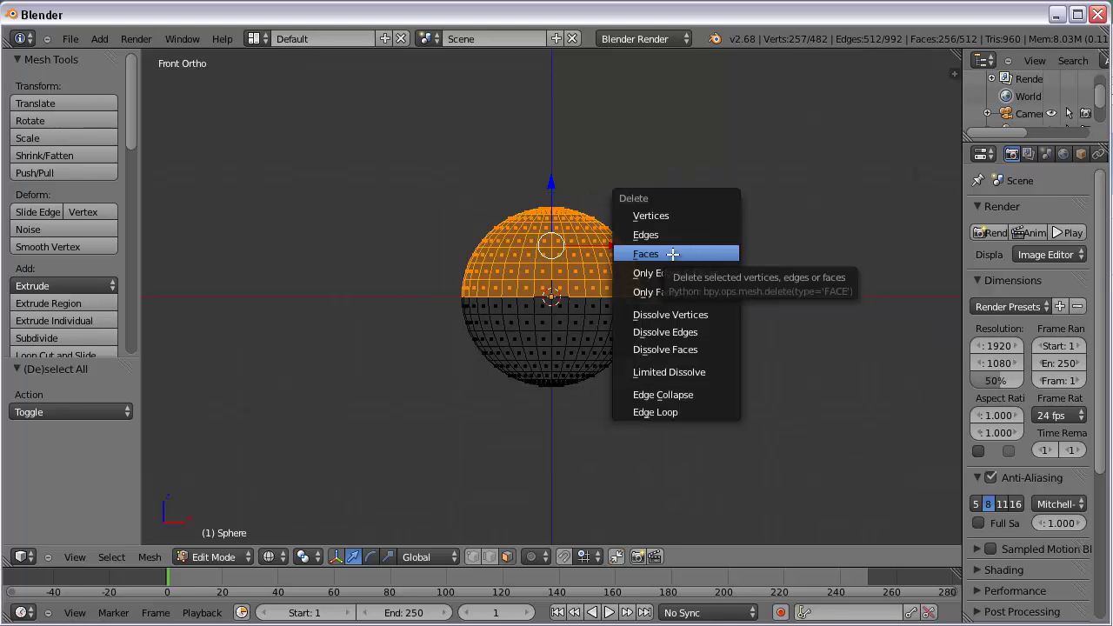
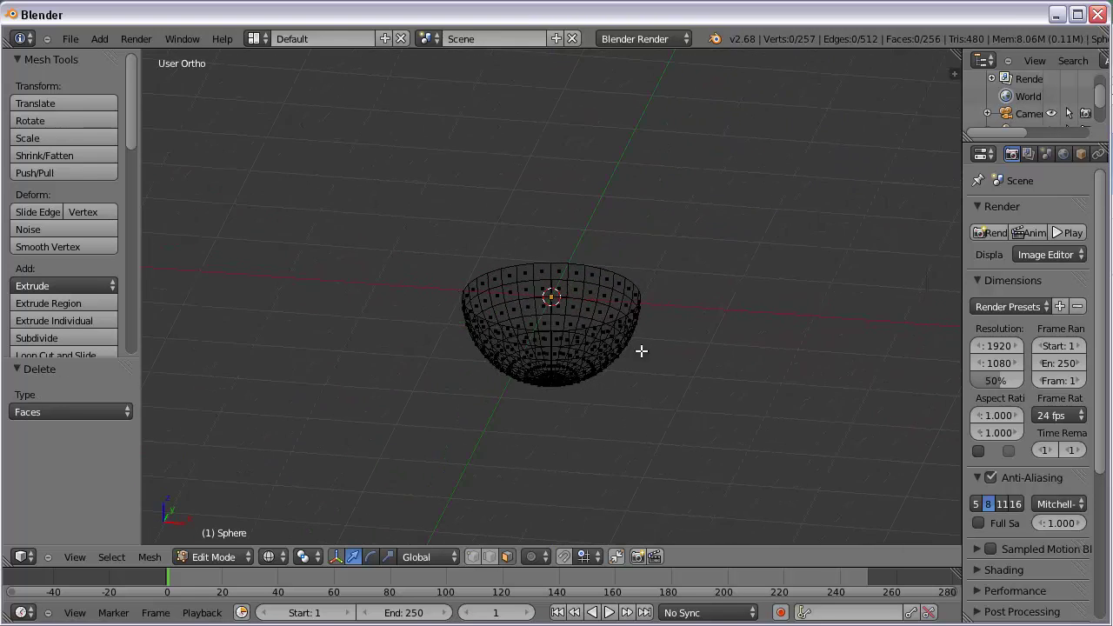
# Step: Select the whole bowl and move it up about 1.031 along Z in front view, so its base sits on the origin
pyautogui.press('KP_2')
pyautogui.press('KP_2')
pyautogui.press('KP_4')
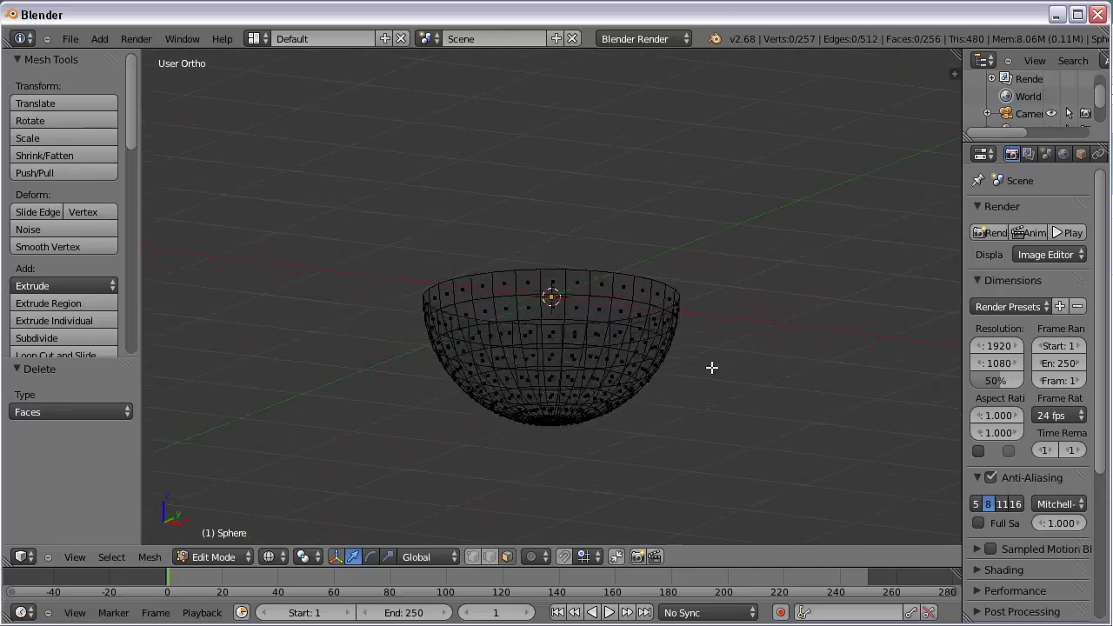
pyautogui.press('KP_2')
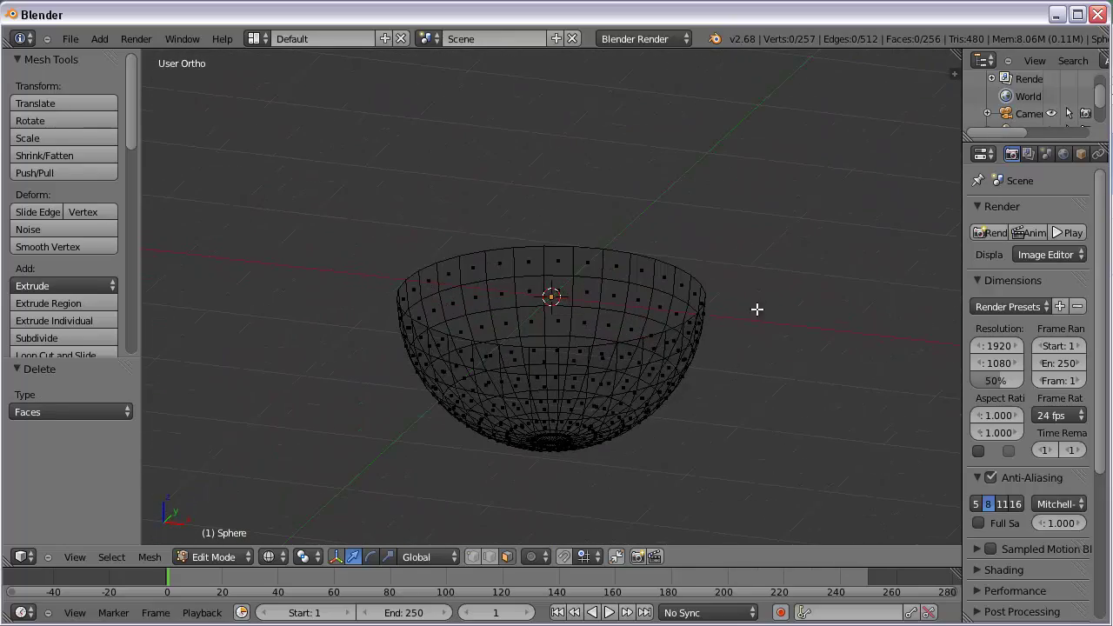
pyautogui.press('a')
pyautogui.scroll(-2, 740, 350)
pyautogui.press('KP_8')
pyautogui.press('KP_8')
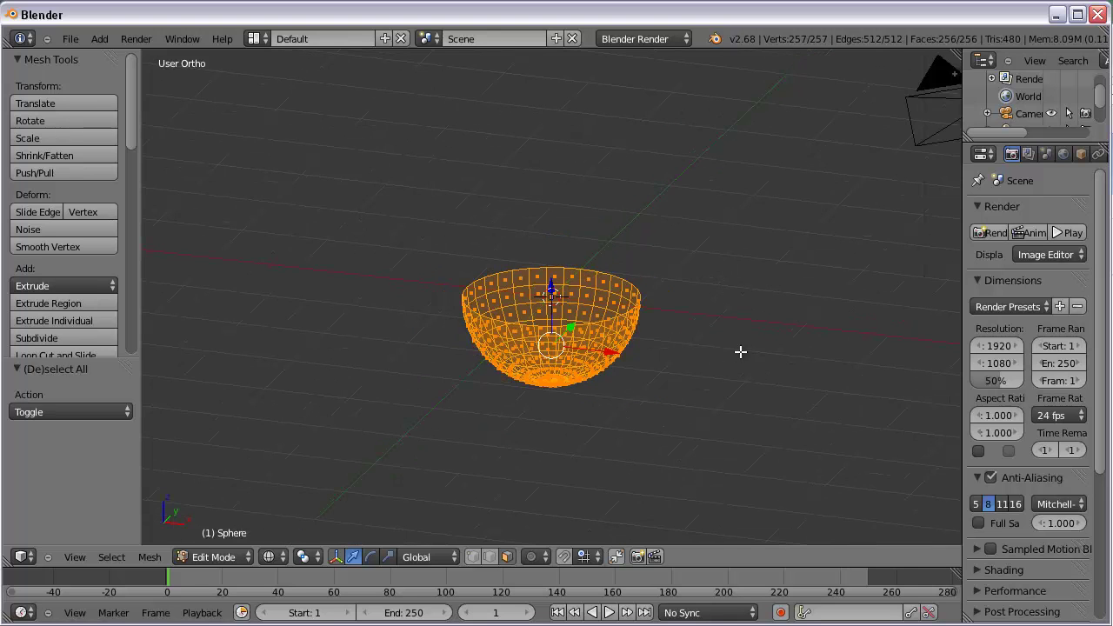
pyautogui.press('KP_5')
pyautogui.press('KP_1')
pyautogui.press('KP_5')
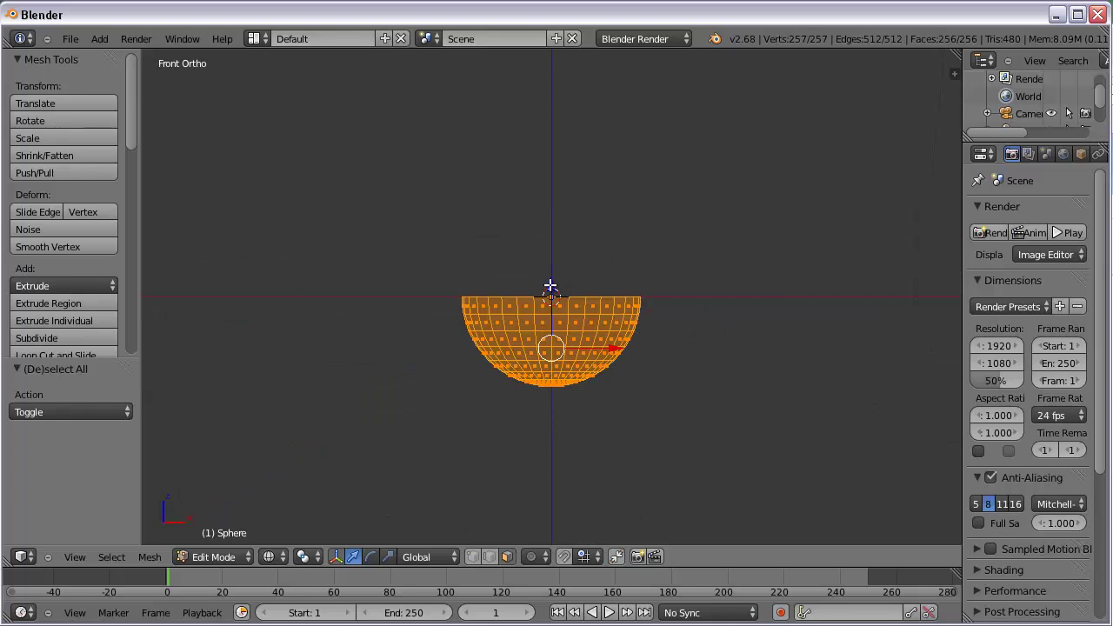
pyautogui.click(351, 557)
pyautogui.moveTo(551, 287); pyautogui.dragTo(551, 194)
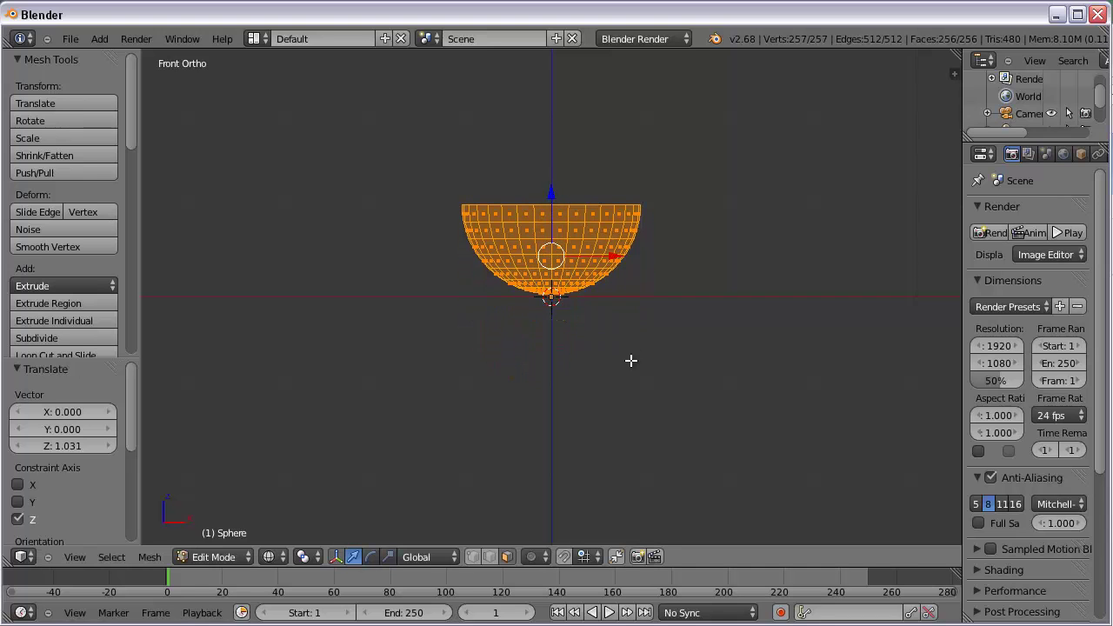
# Step: Return the bowl to solid shading and show it in perspective from an angle above its rim
pyautogui.moveTo(662, 359); pyautogui.dragTo(564, 388, button='middle')
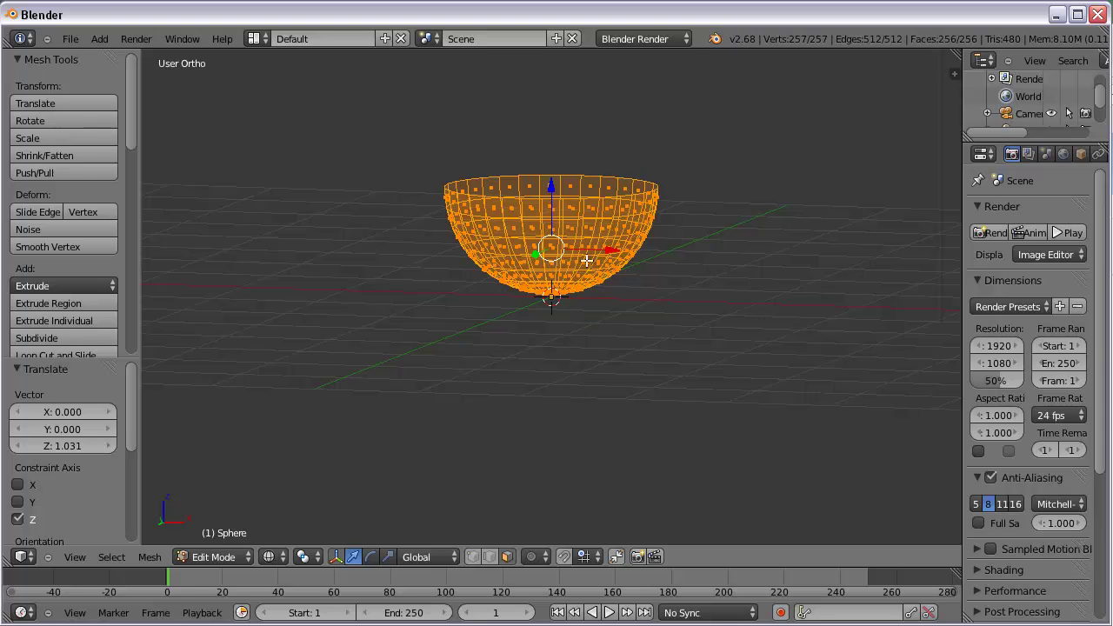
pyautogui.press('z')
pyautogui.moveTo(686, 269)
pyautogui.mouseDown(button='middle')
pyautogui.moveTo(669, 318)
pyautogui.moveTo(608, 309)
pyautogui.moveTo(673, 318)
pyautogui.mouseUp(button='middle')
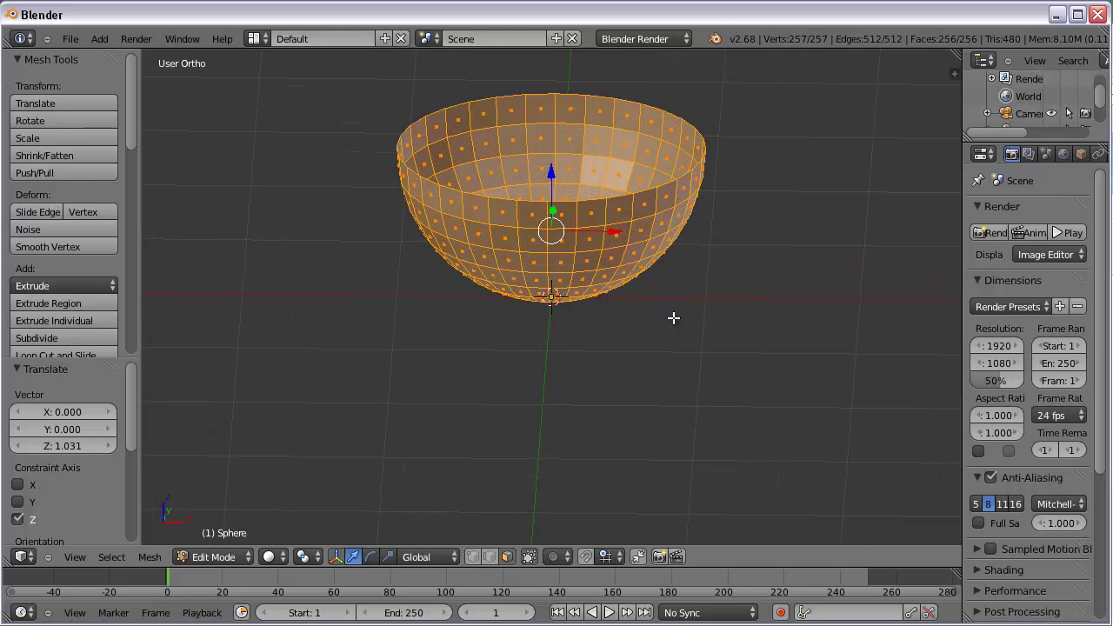
pyautogui.press('KP_5')
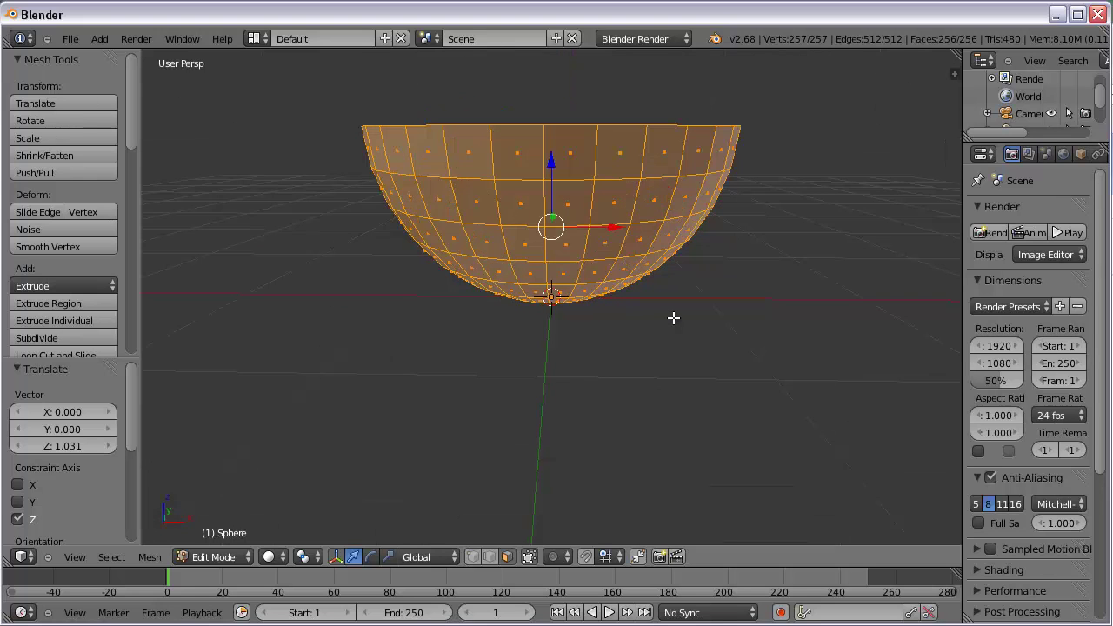
pyautogui.moveTo(673, 319); pyautogui.dragTo(696, 297, button='middle')
pyautogui.scroll(3, 695, 298)
pyautogui.scroll(-2, 689, 290)
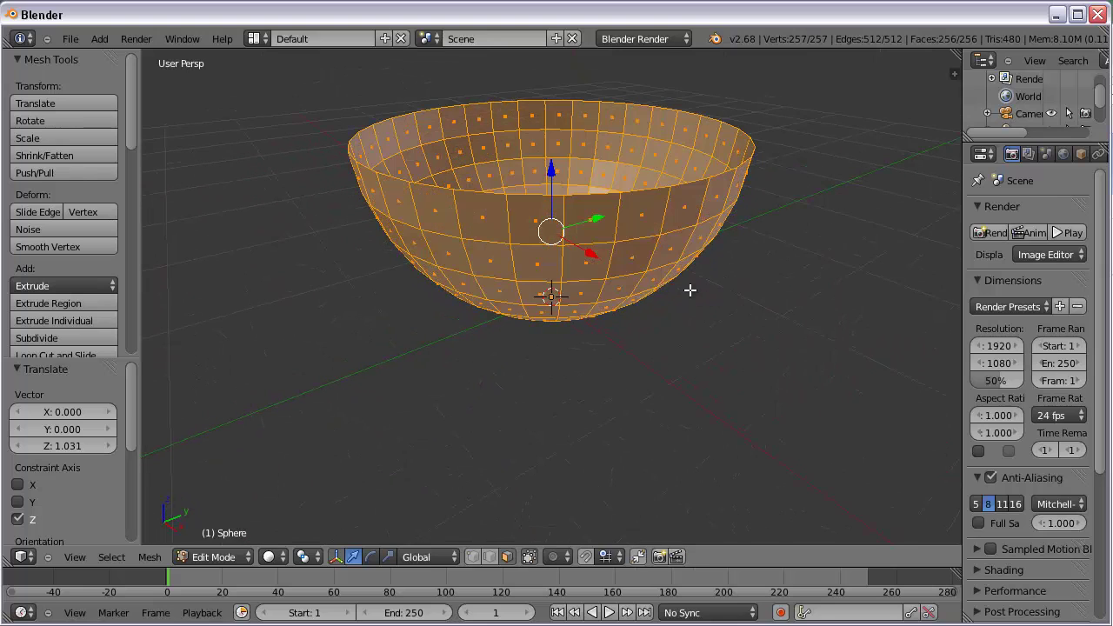
# Step: Show the bowl as a wireframe in front orthographic view and move the whole mesh 0.194 down along Z
pyautogui.press('a')
pyautogui.moveTo(693, 333); pyautogui.dragTo(722, 310, button='middle')
pyautogui.moveTo(646, 318); pyautogui.dragTo(628, 287, button='middle')
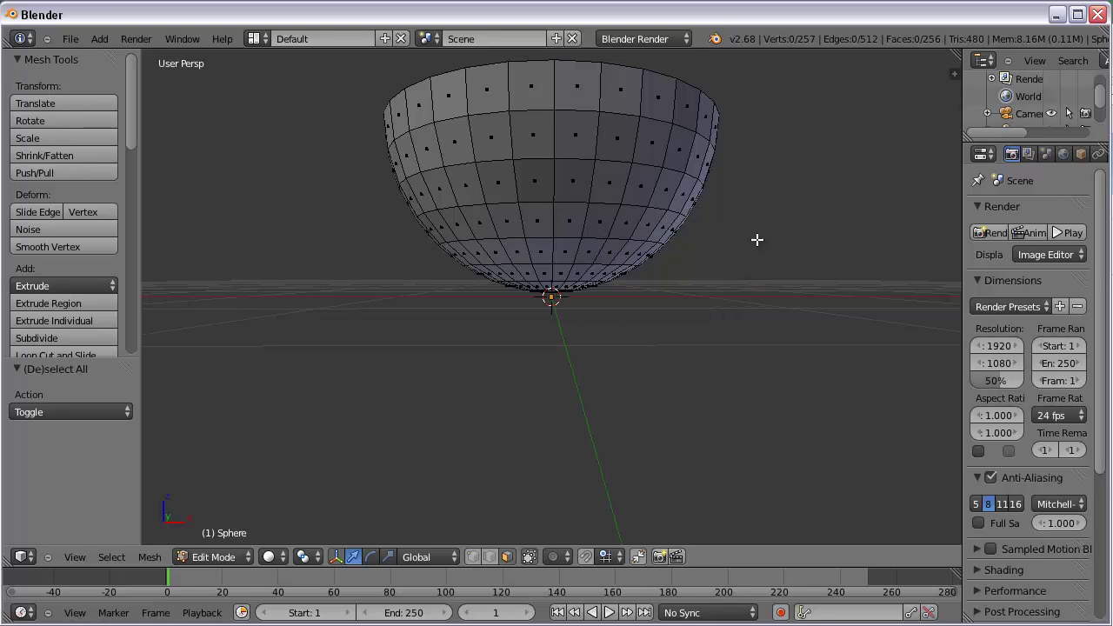
pyautogui.moveTo(633, 281); pyautogui.dragTo(693, 285, button='middle')
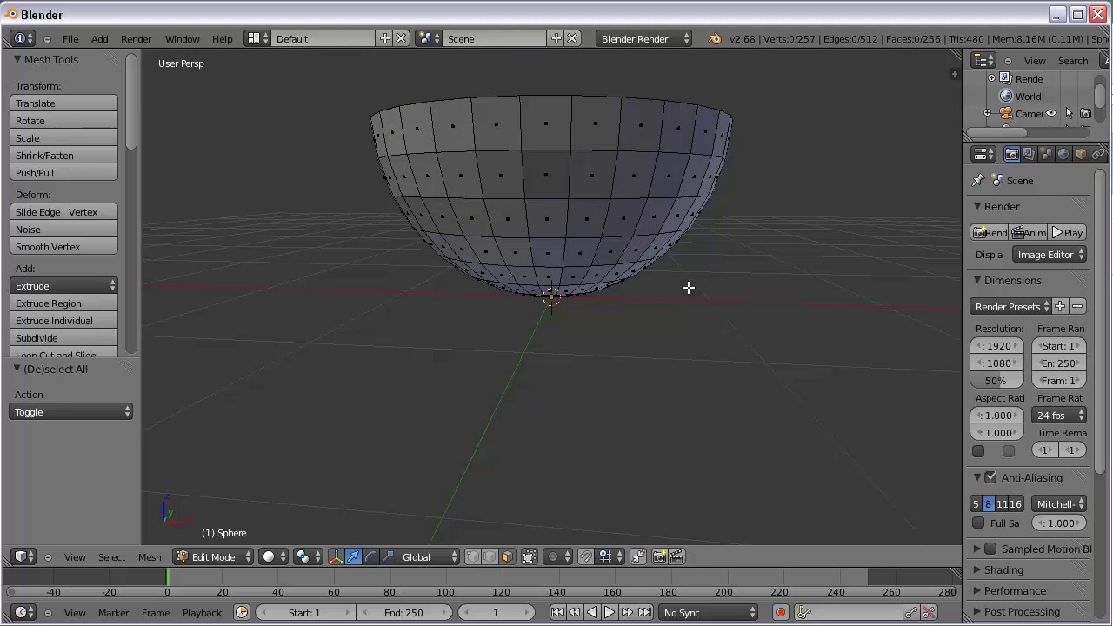
pyautogui.press('KP_1')
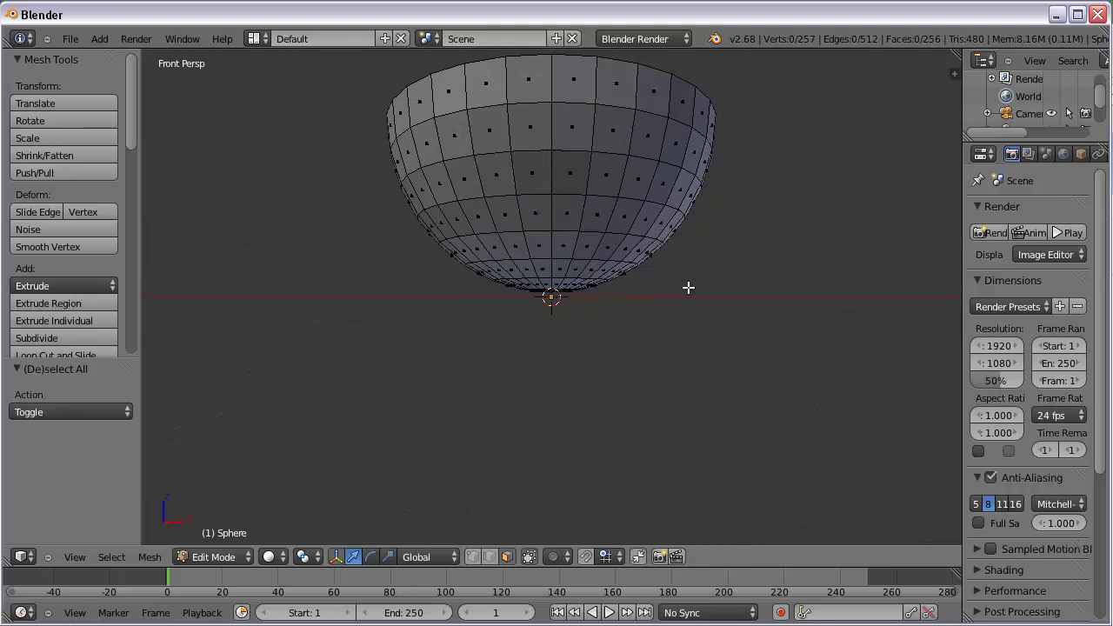
pyautogui.scroll(-2, 687, 287)
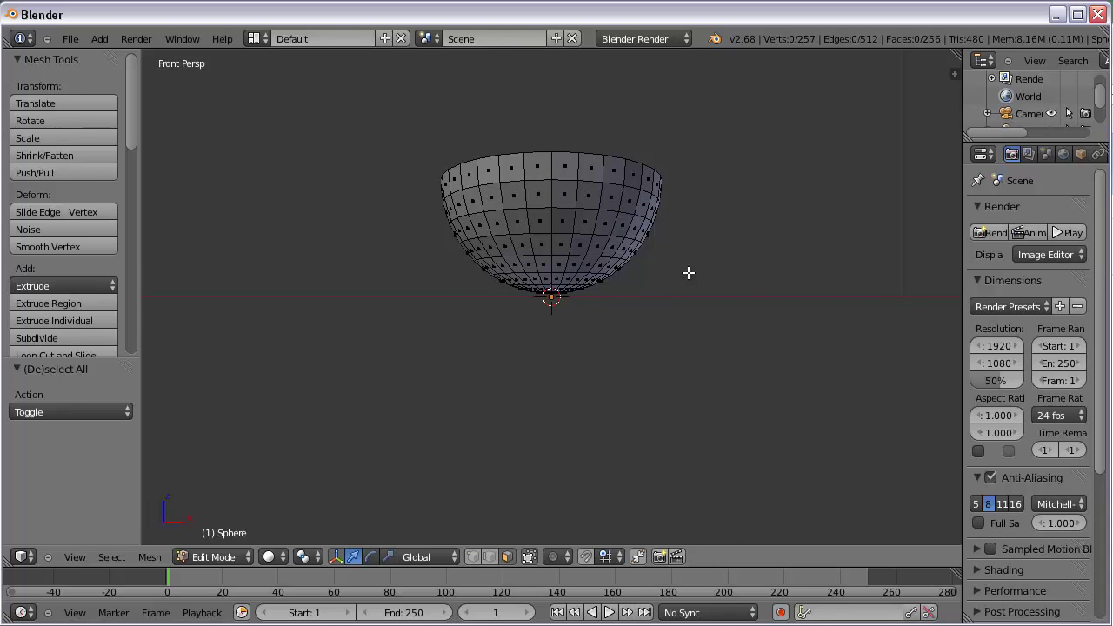
pyautogui.press('KP_5')
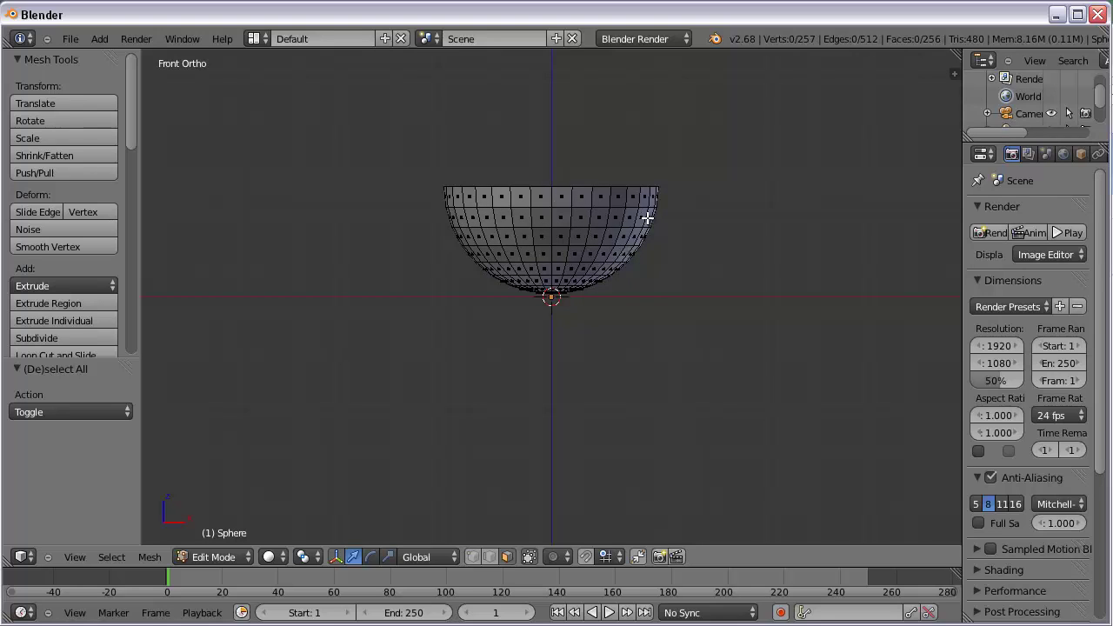
pyautogui.press('a')
pyautogui.press('z')
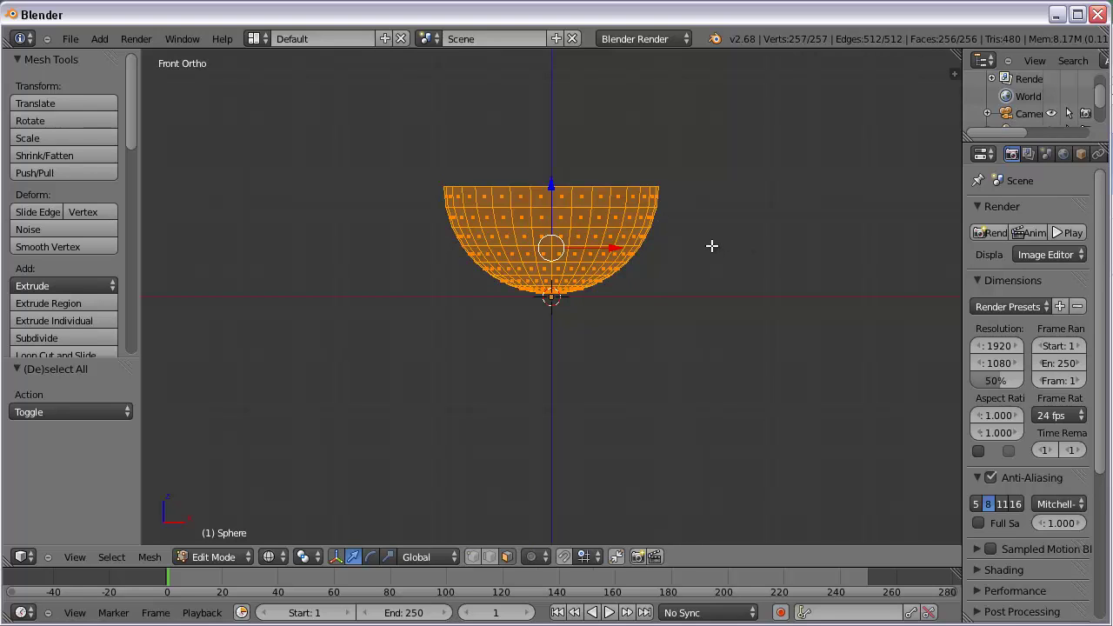
pyautogui.press('g')
pyautogui.press('z')
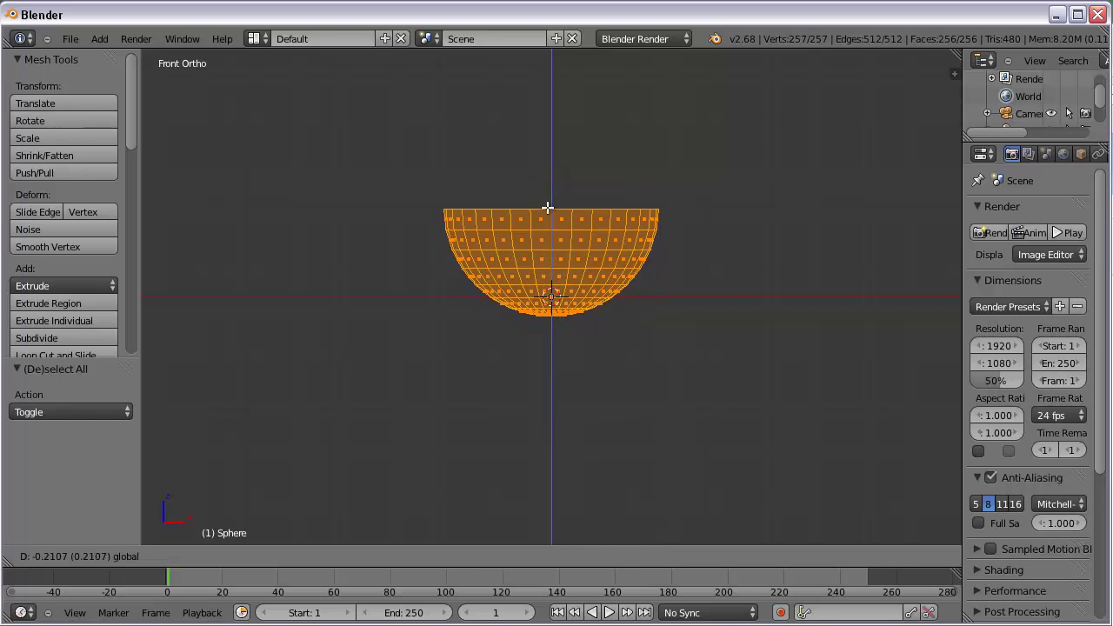
pyautogui.click(547, 209)
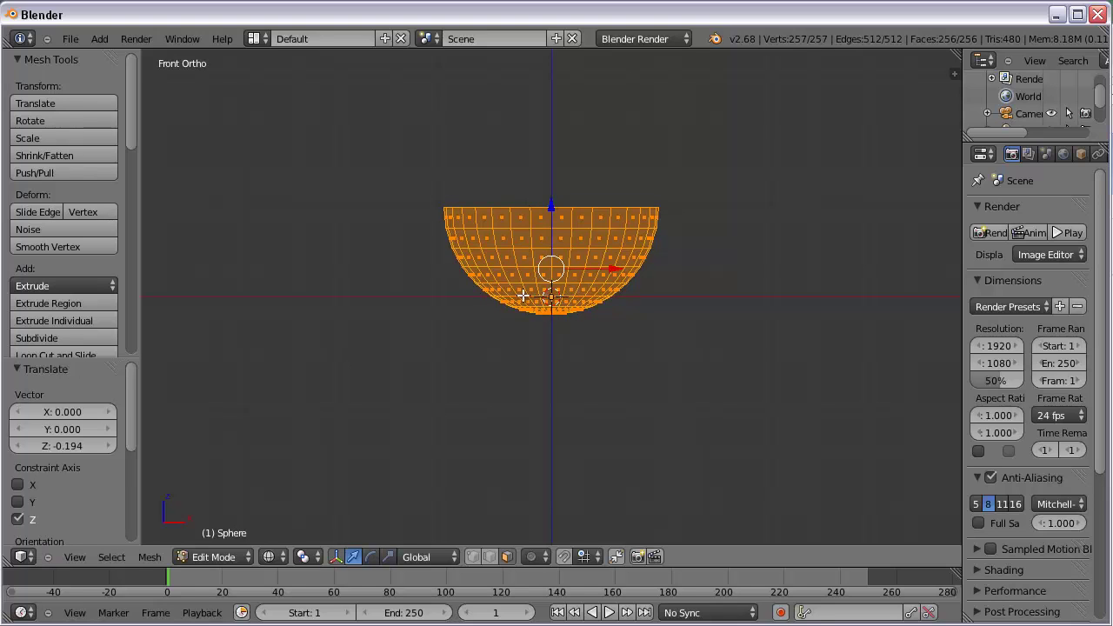
# Step: Box-select only the bowl's lower faces below the grid line and flatten them by scaling along Z to 0.019
pyautogui.scroll(1, 593, 337)
pyautogui.scroll(1, 593, 336)
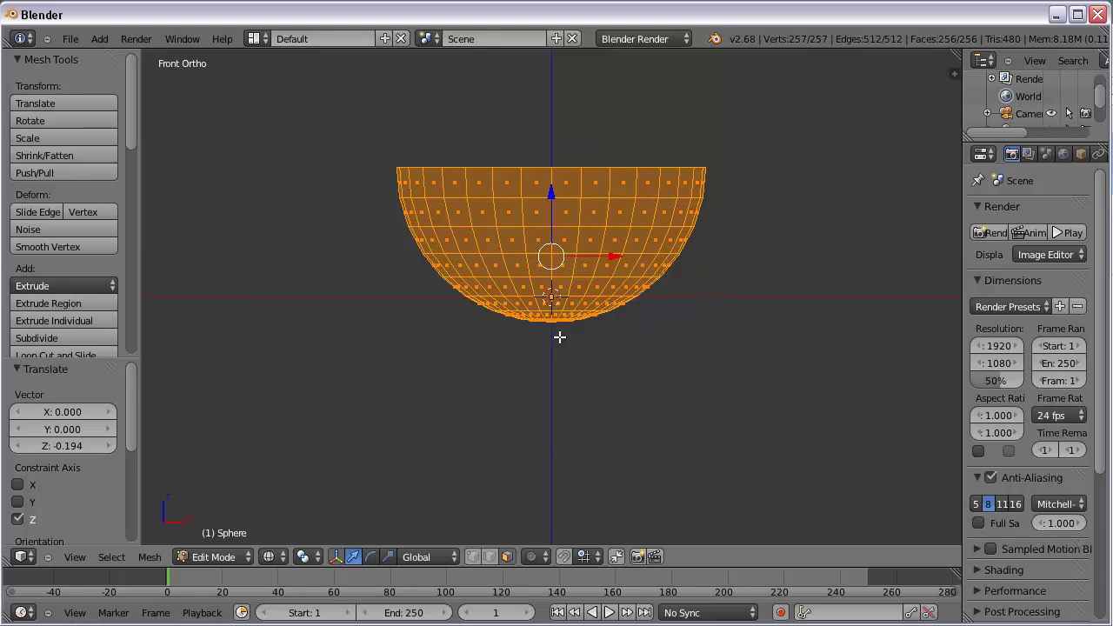
pyautogui.press('a')
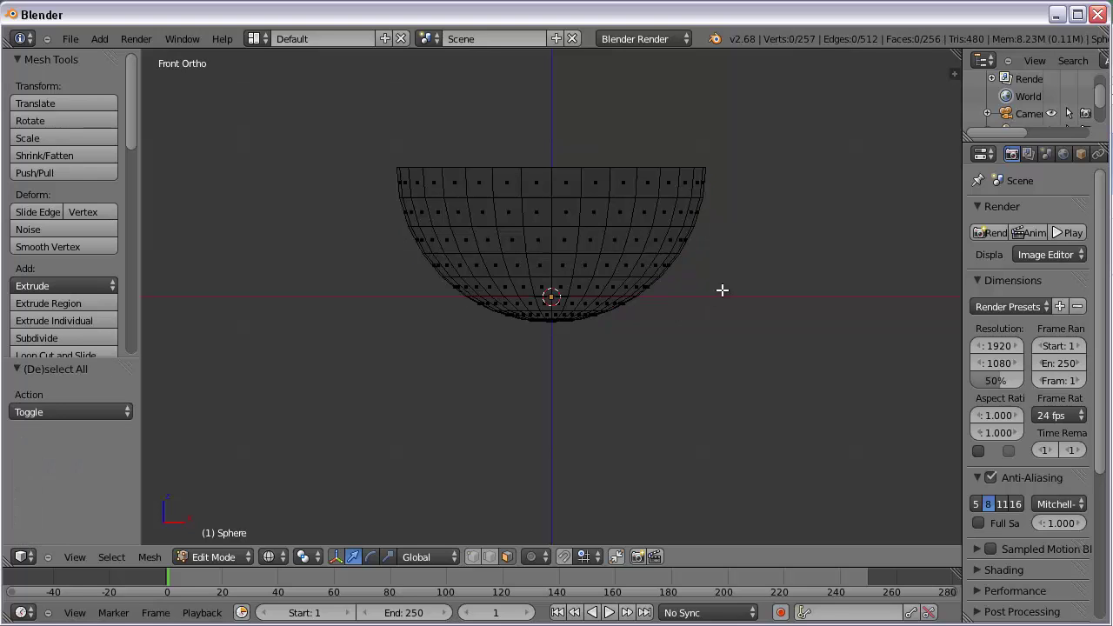
pyautogui.press('b')
pyautogui.moveTo(398, 384); pyautogui.dragTo(725, 301)
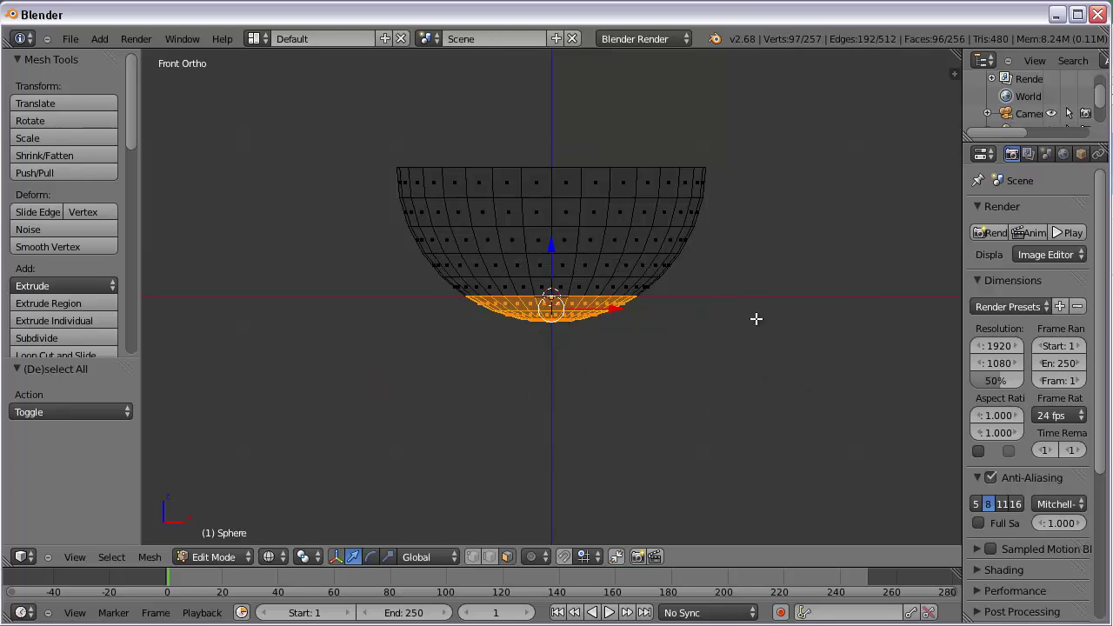
pyautogui.click(388, 555)
pyautogui.press('s')
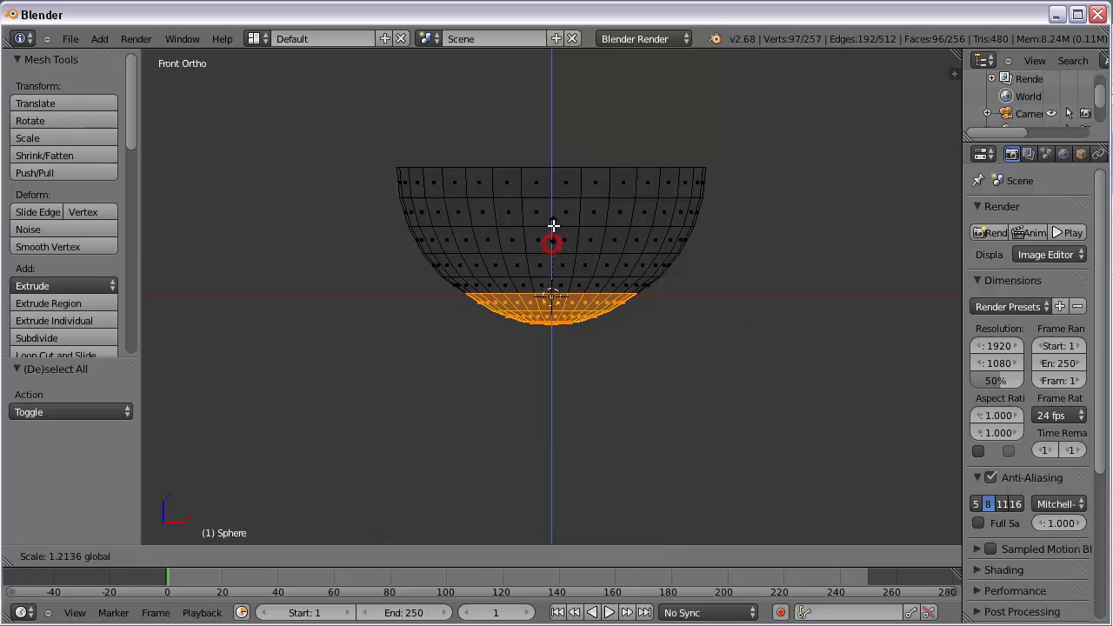
pyautogui.click(551, 306)
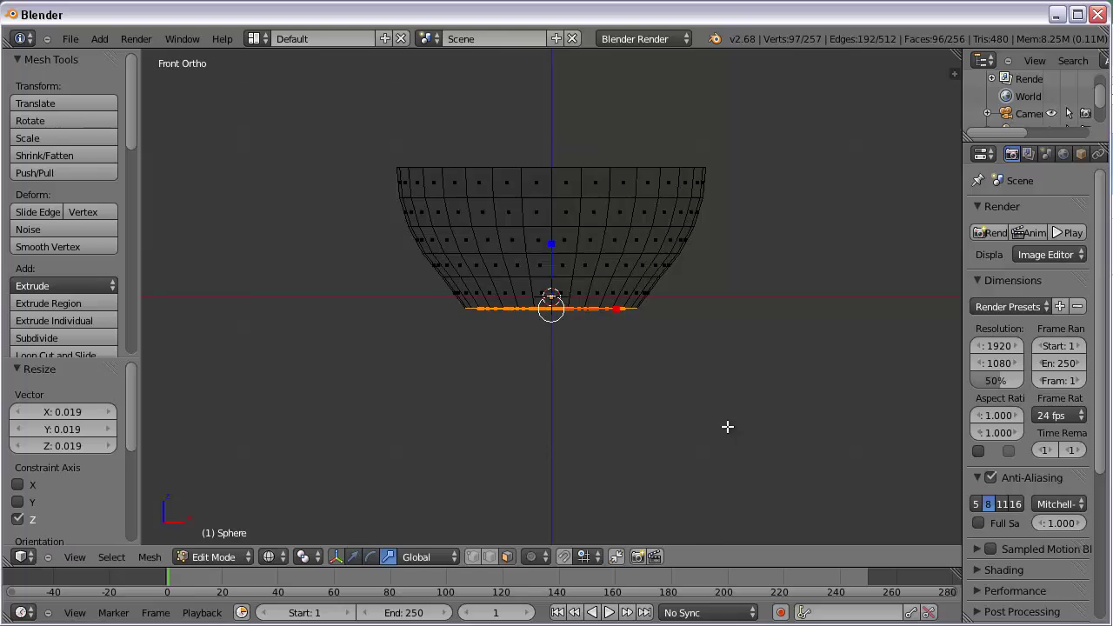
# Step: Move the flattened base faces up 0.039 along Z in front view
pyautogui.moveTo(745, 328); pyautogui.dragTo(684, 338, button='middle')
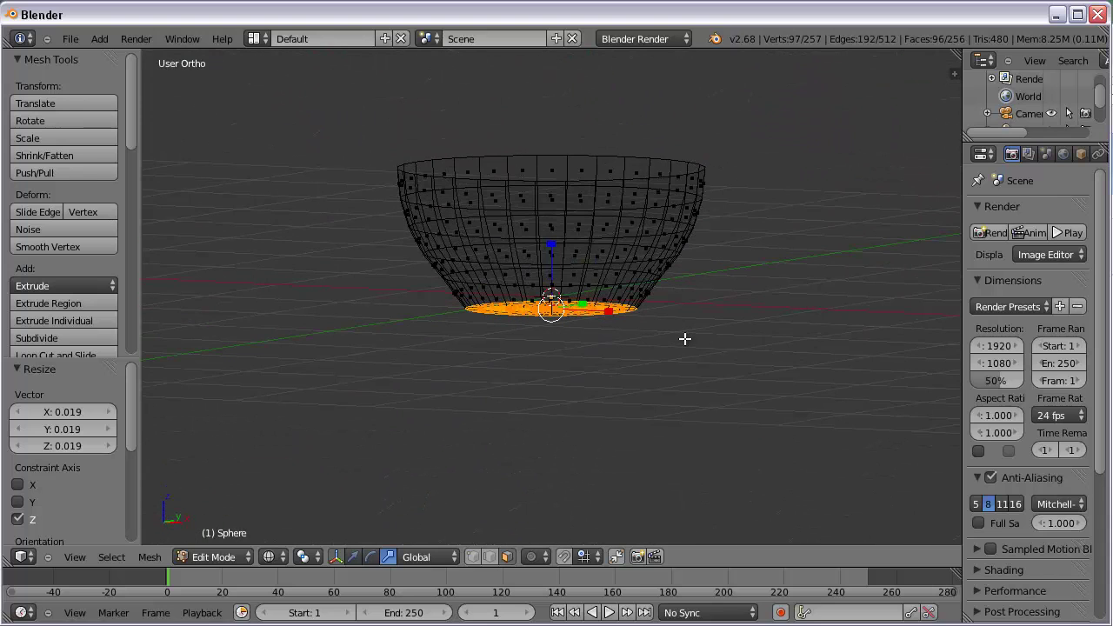
pyautogui.press('KP_1')
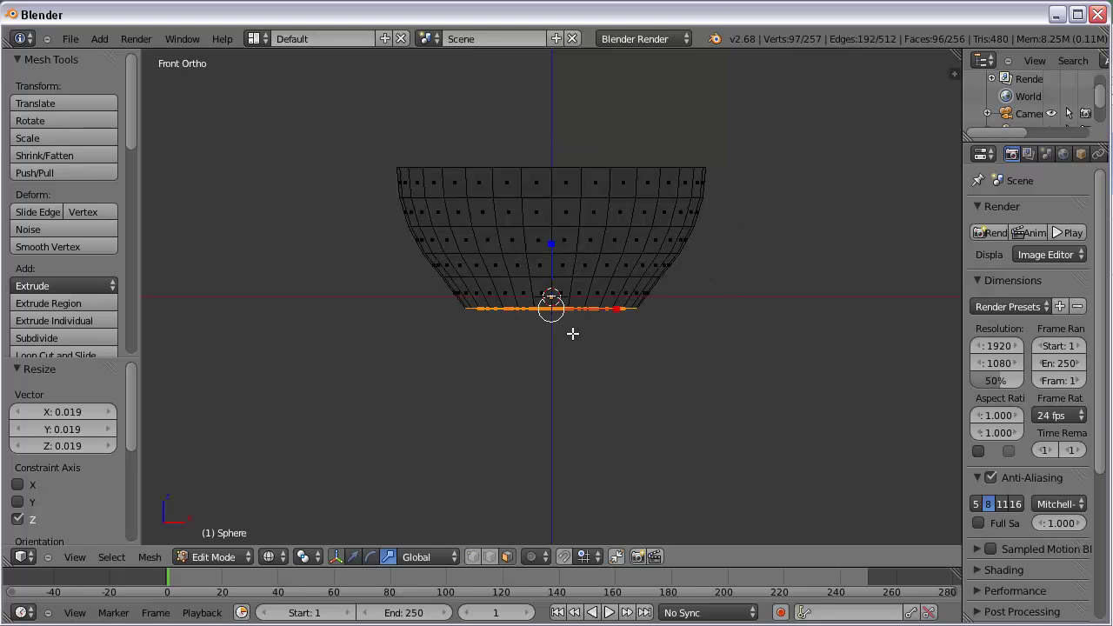
pyautogui.click(354, 557)
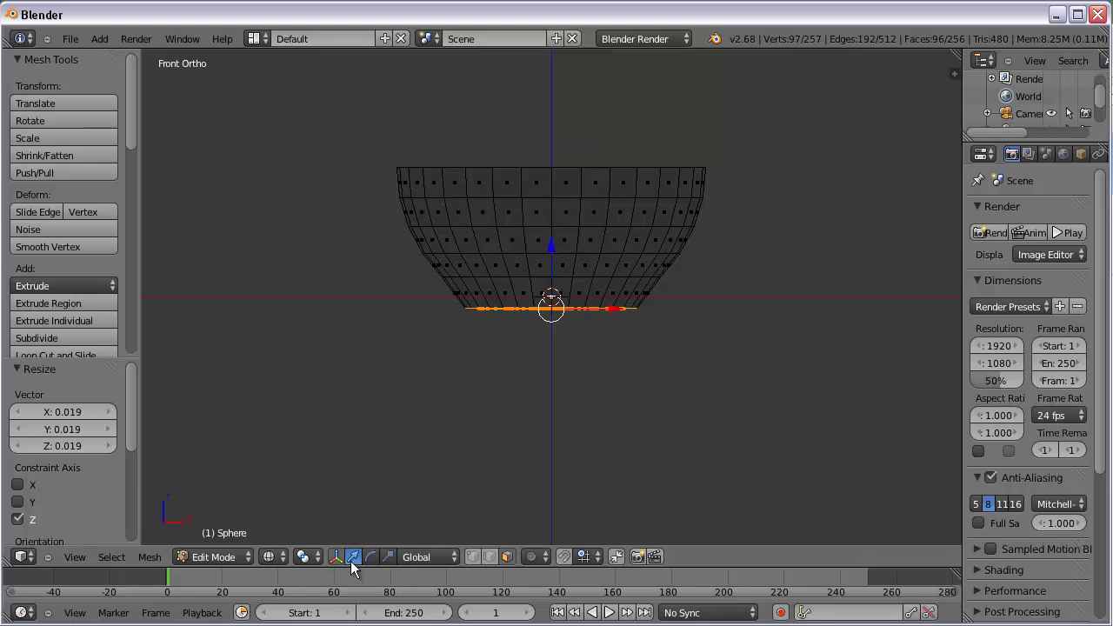
pyautogui.moveTo(552, 249)
pyautogui.mouseDown()
pyautogui.moveTo(554, 232)
pyautogui.moveTo(551, 243)
pyautogui.mouseUp()
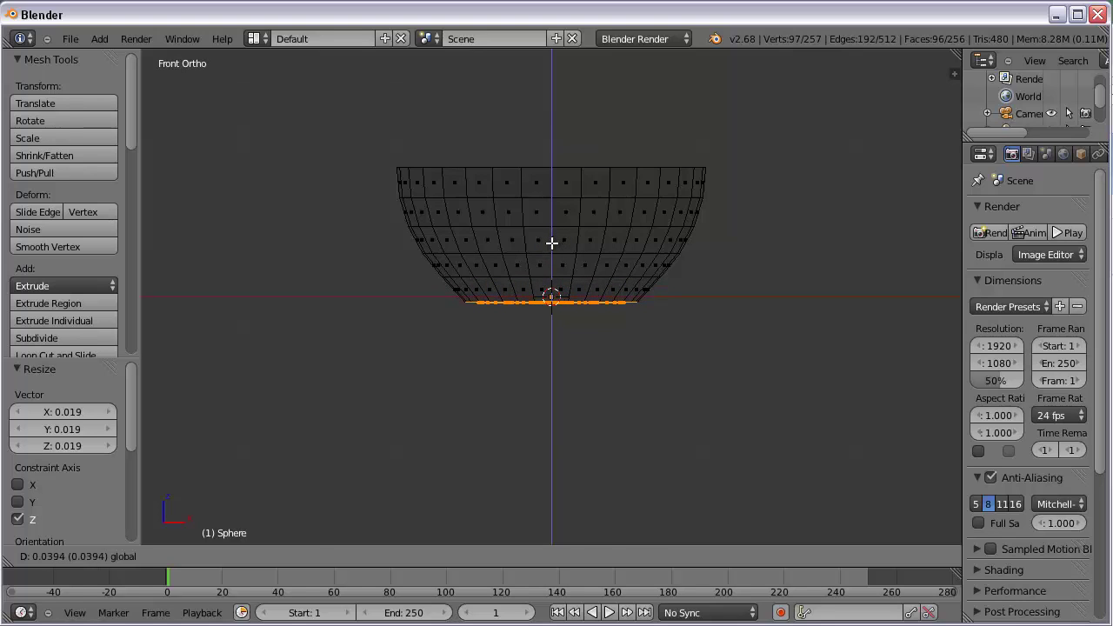
pyautogui.moveTo(551, 243); pyautogui.dragTo(551, 243)
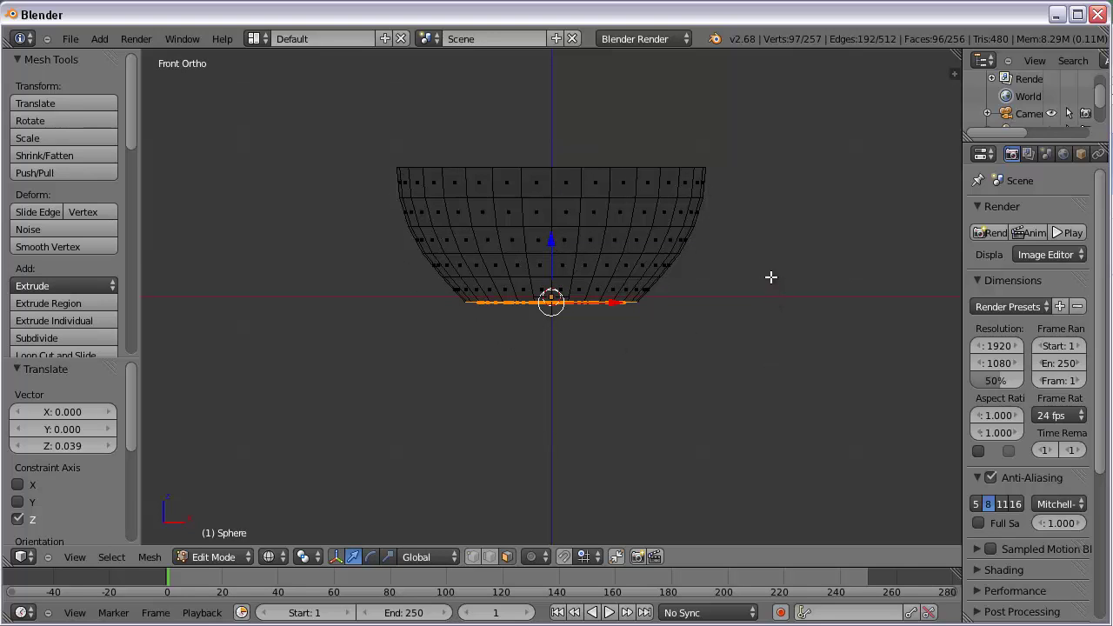
# Step: Raise the whole bowl 0.045 along Z so its base rests on the grid, and return it to solid shading
pyautogui.press('a')
pyautogui.press('a')
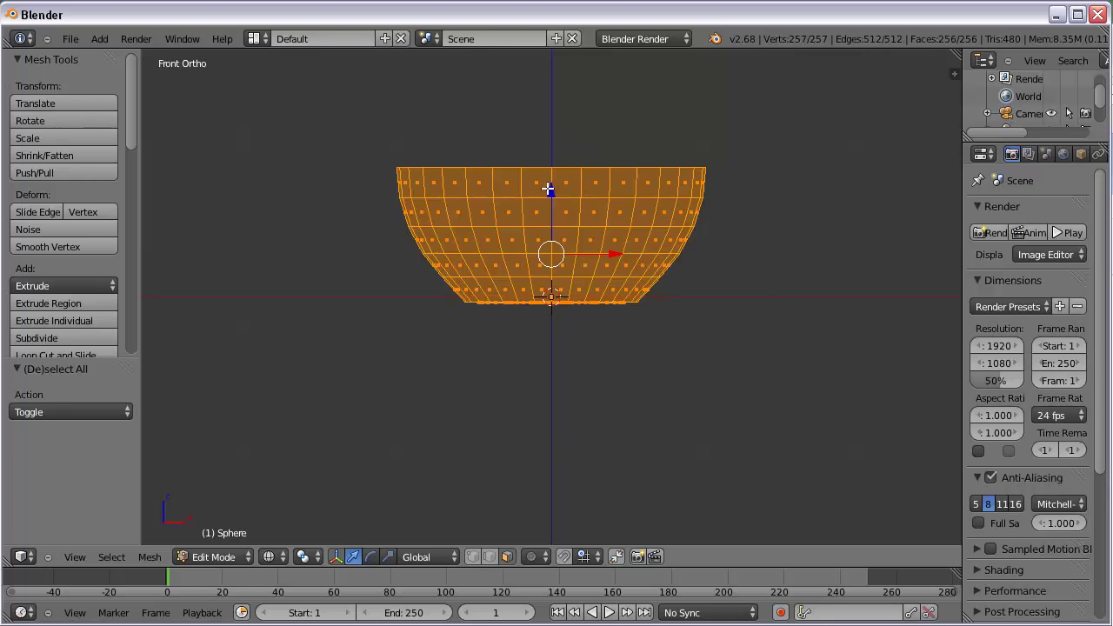
pyautogui.moveTo(554, 188); pyautogui.dragTo(553, 181)
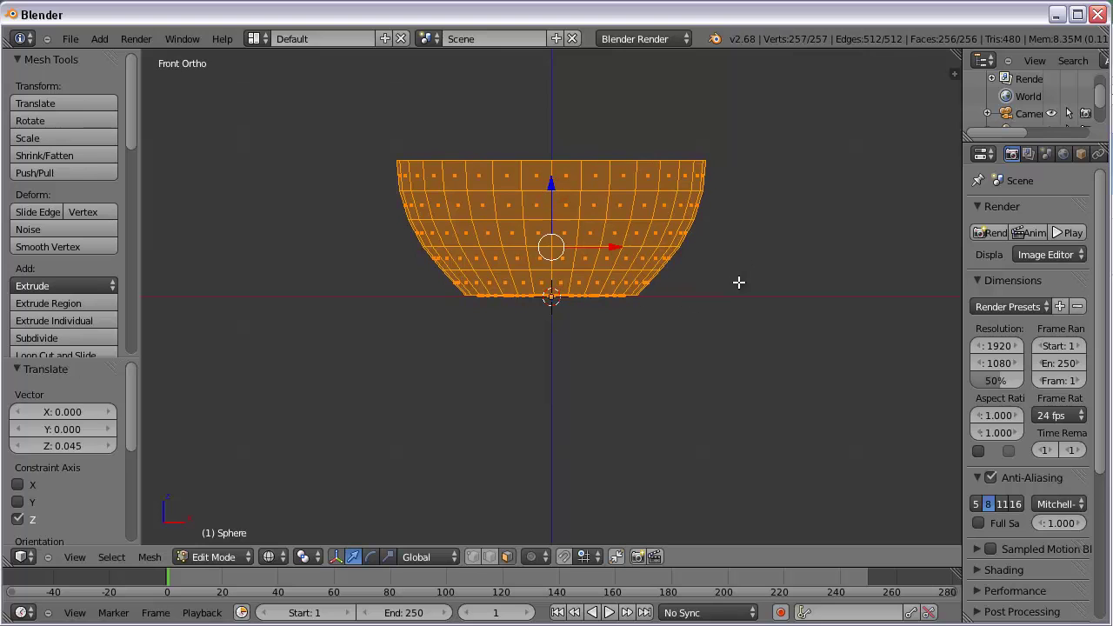
pyautogui.moveTo(767, 242); pyautogui.dragTo(591, 273, button='middle')
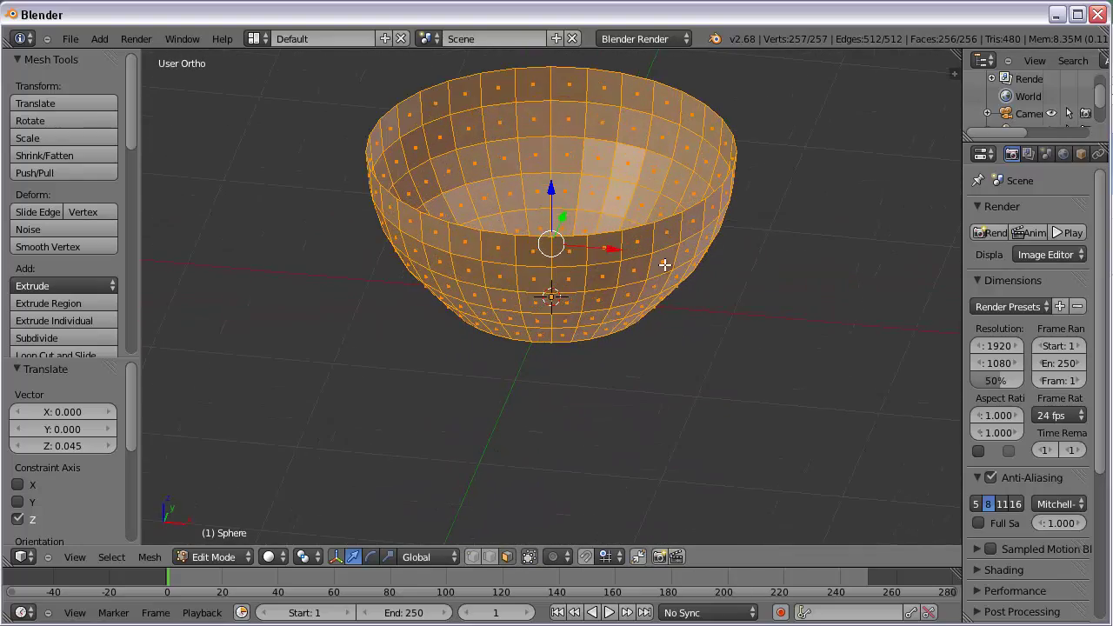
pyautogui.moveTo(666, 264); pyautogui.dragTo(688, 254, button='middle')
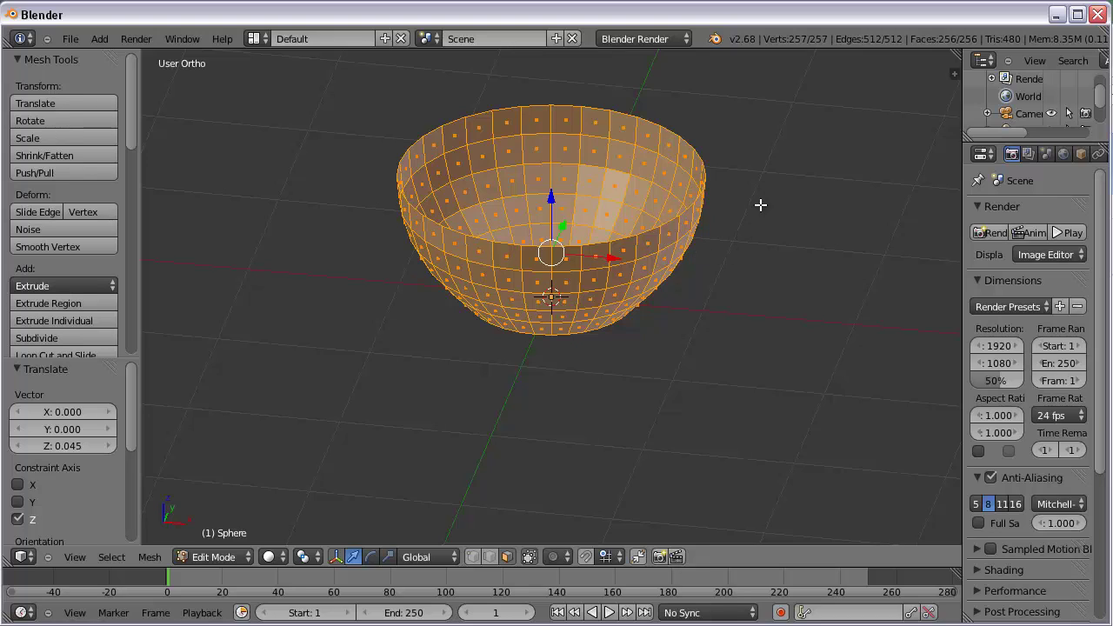
# Step: Try extruding all the bowl's faces individually with an offset of -0.574, and undo the extrusion
pyautogui.click(63, 319)
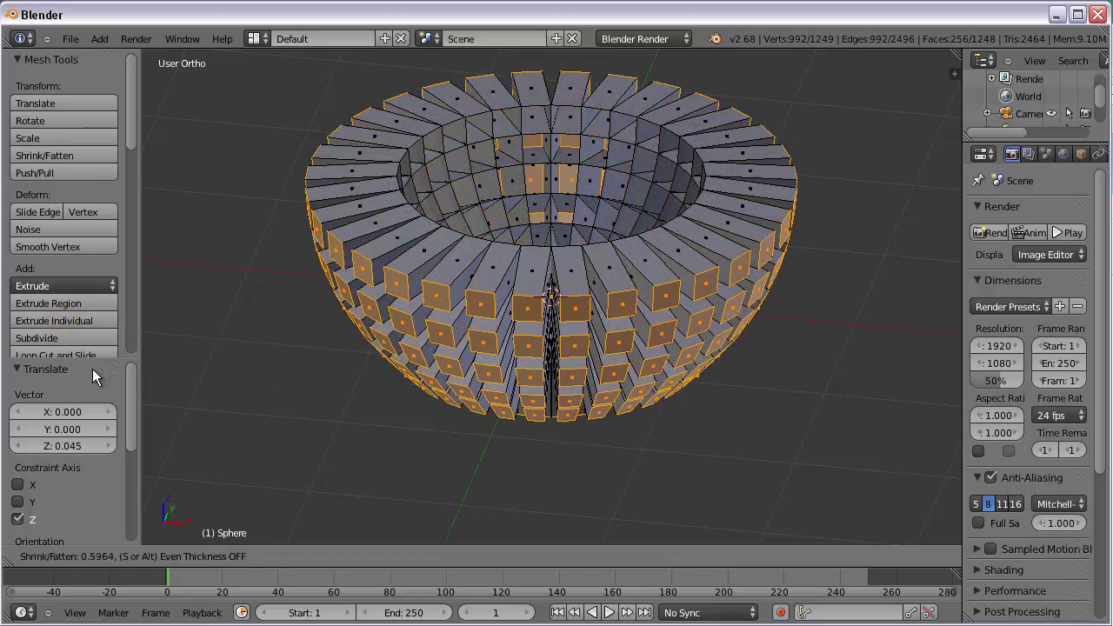
pyautogui.click(89, 365)
pyautogui.moveTo(495, 381); pyautogui.dragTo(496, 348, button='middle')
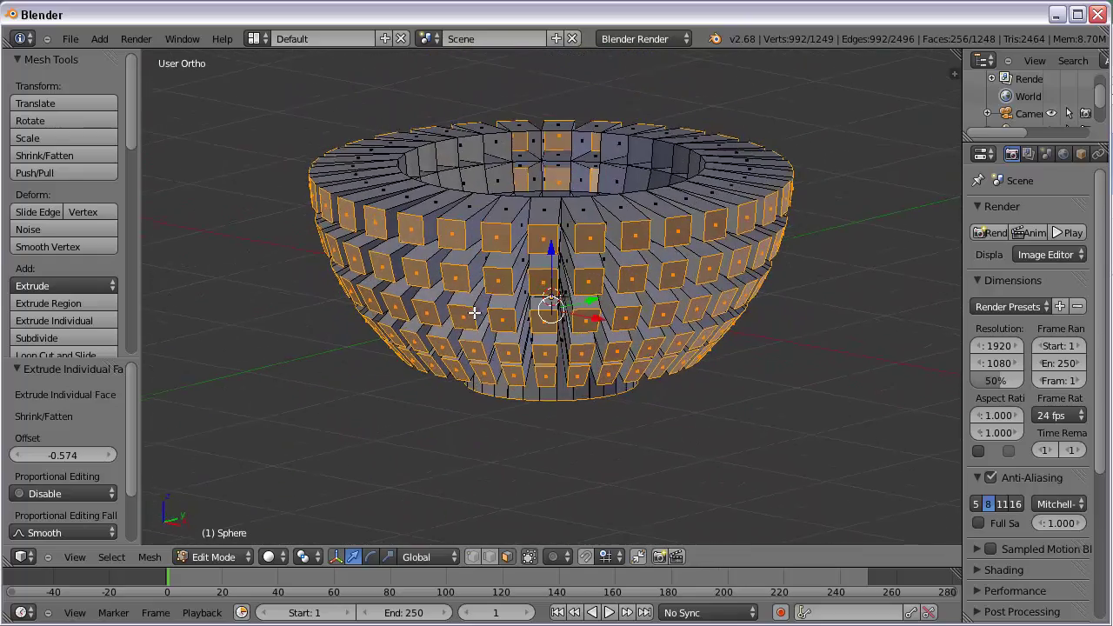
pyautogui.hotkey('ctrl', 'z')
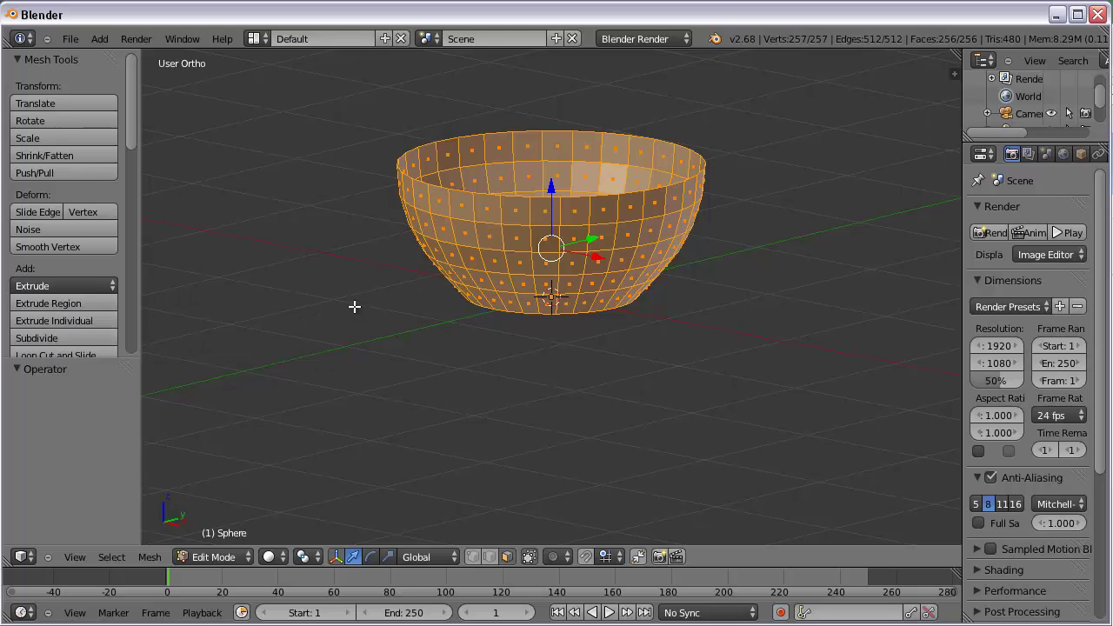
# Step: Extrude the whole bowl as a region in place and scale the new shell to 1.110 to give the wall thickness
pyautogui.press('e')
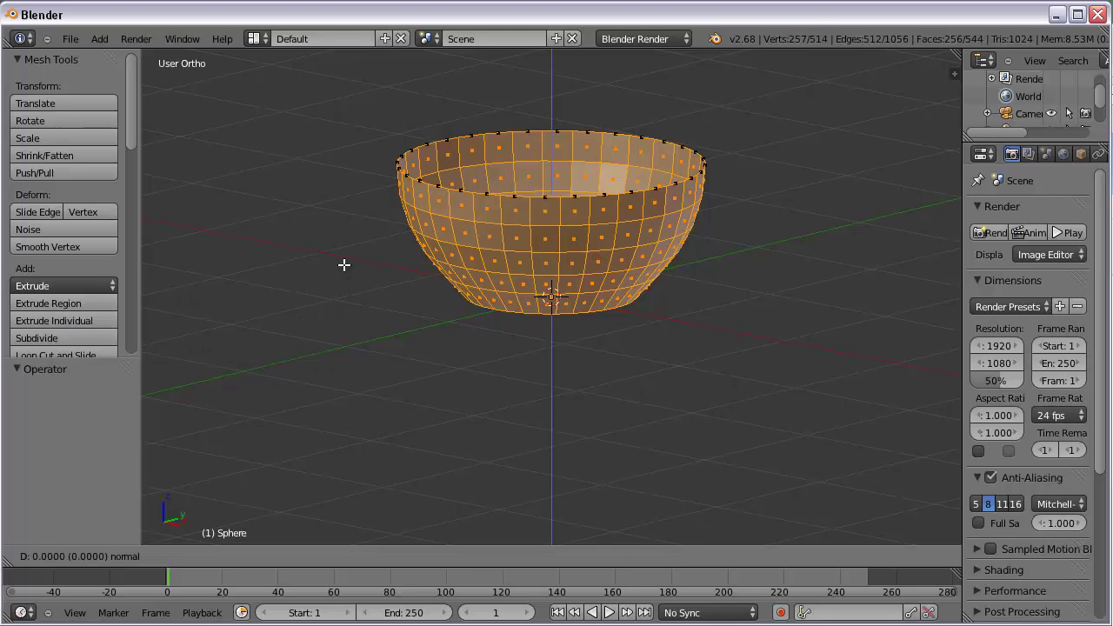
pyautogui.click(343, 264)
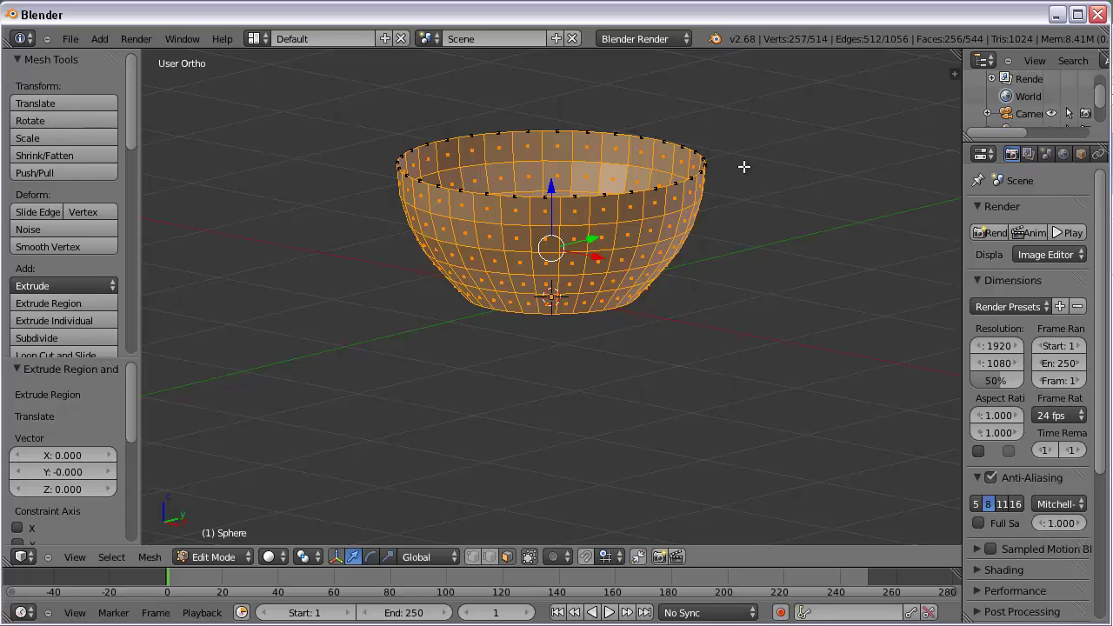
pyautogui.keyDown('shift'); pyautogui.moveTo(757, 139); pyautogui.dragTo(751, 201, button='middle'); pyautogui.keyUp('shift')
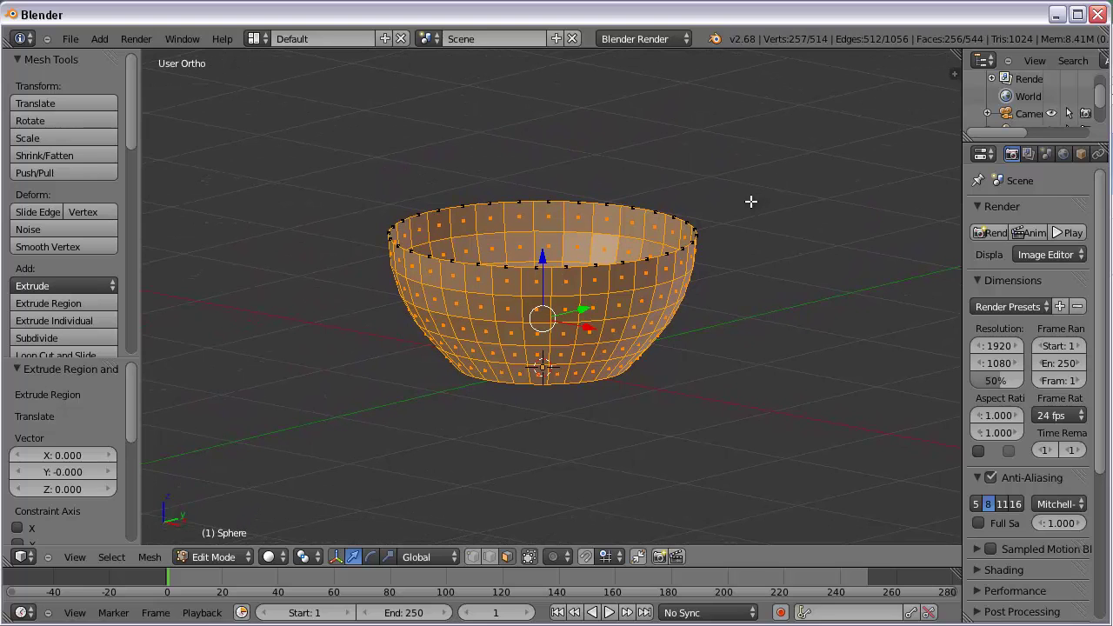
pyautogui.press('s')
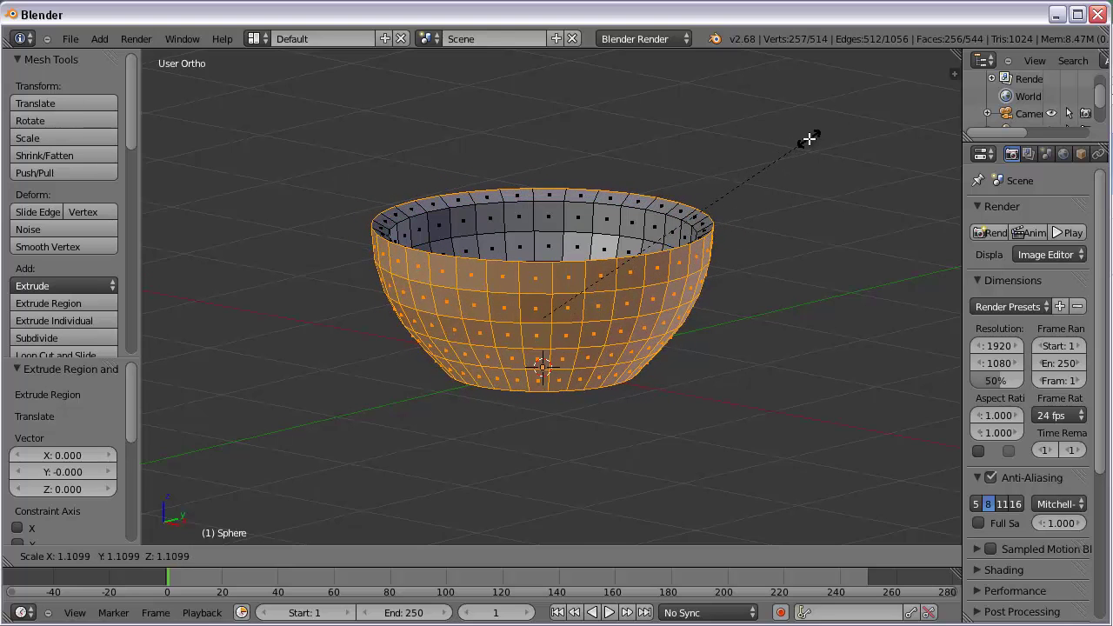
pyautogui.click(809, 139)
# Step: Move the outer shell 0.040 down along Z and deselect the entire mesh
pyautogui.moveTo(787, 216)
pyautogui.mouseDown(button='middle')
pyautogui.moveTo(763, 303)
pyautogui.moveTo(718, 336)
pyautogui.moveTo(693, 327)
pyautogui.moveTo(788, 249)
pyautogui.moveTo(760, 206)
pyautogui.moveTo(775, 202)
pyautogui.mouseUp(button='middle')
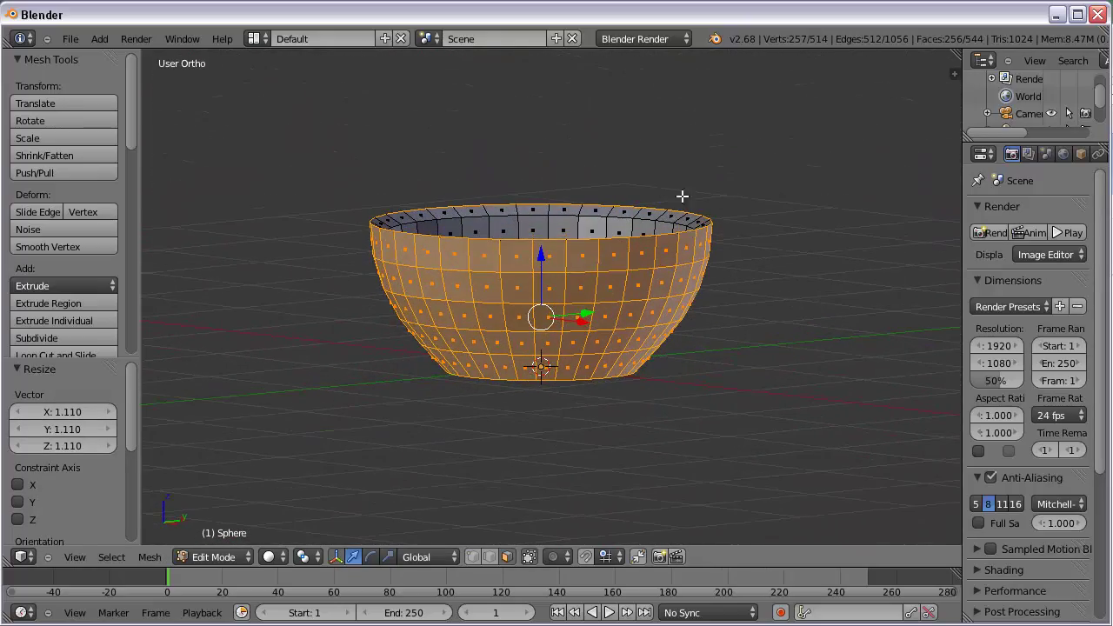
pyautogui.moveTo(541, 254)
pyautogui.mouseDown()
pyautogui.moveTo(533, 267)
pyautogui.moveTo(533, 230)
pyautogui.moveTo(527, 266)
pyautogui.mouseUp()
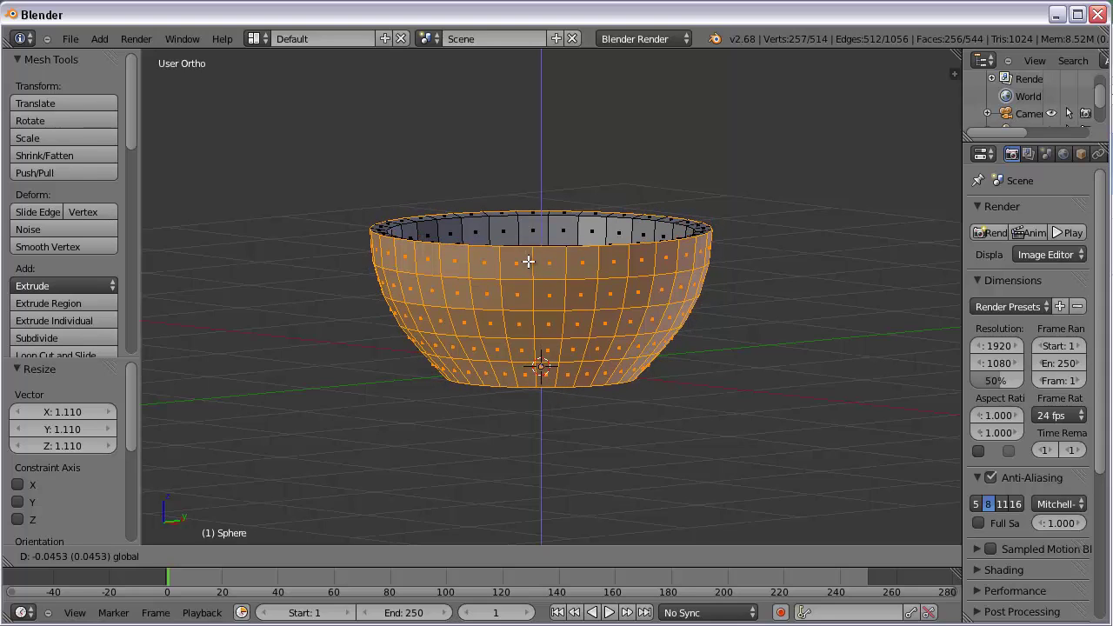
pyautogui.moveTo(527, 260); pyautogui.dragTo(528, 260)
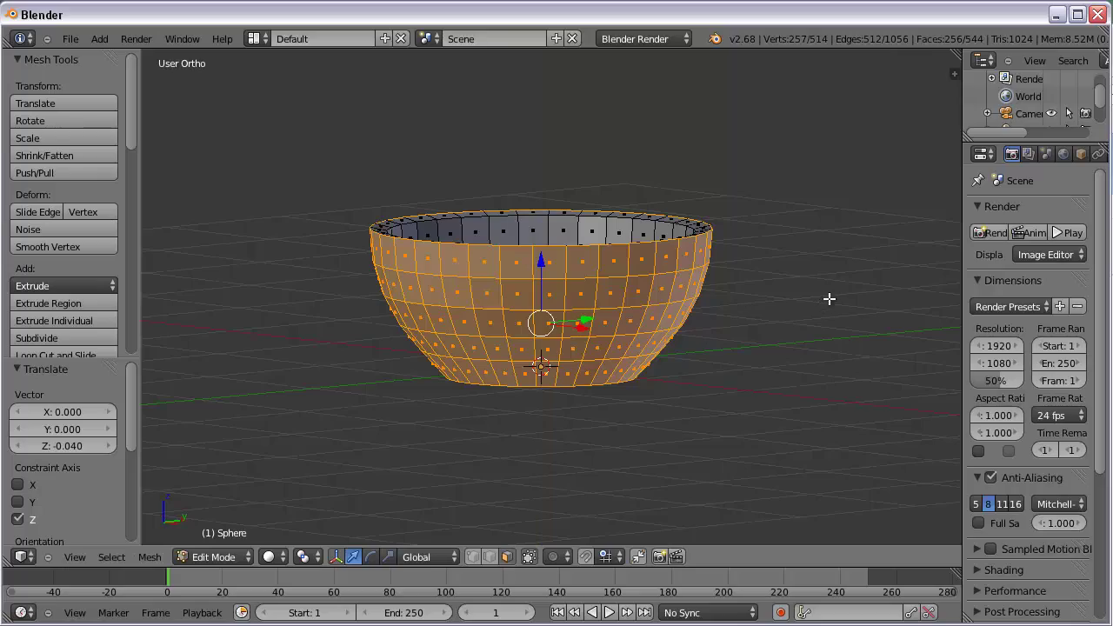
pyautogui.moveTo(783, 226); pyautogui.dragTo(748, 301, button='middle')
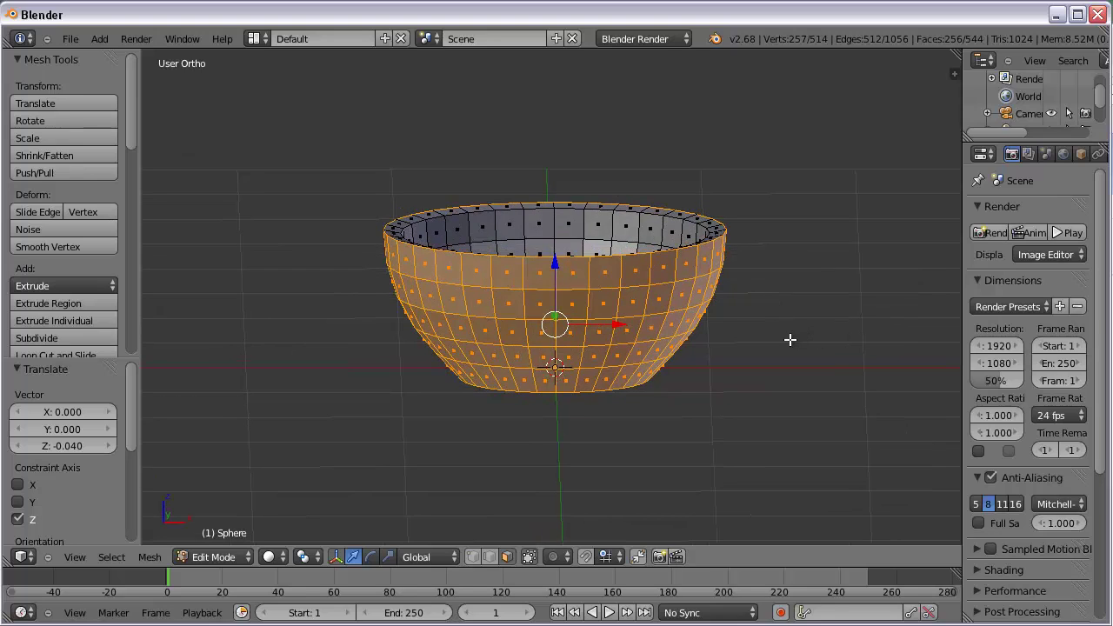
pyautogui.press('a')
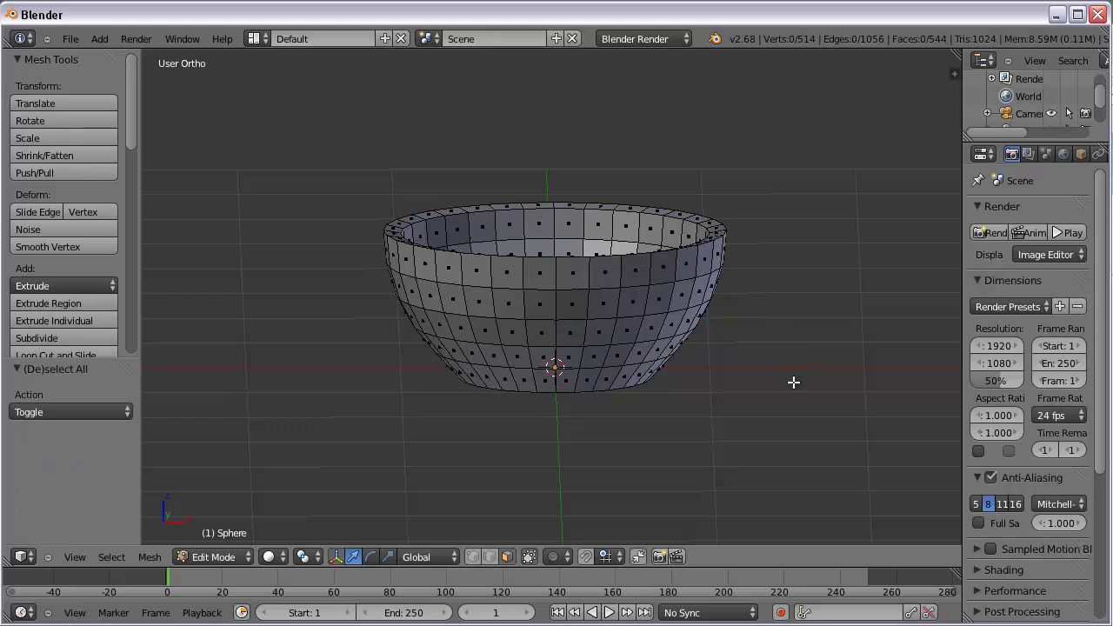
pyautogui.moveTo(775, 385)
pyautogui.mouseDown(button='middle')
pyautogui.moveTo(758, 347)
pyautogui.moveTo(703, 356)
pyautogui.moveTo(753, 398)
pyautogui.moveTo(787, 384)
pyautogui.mouseUp(button='middle')
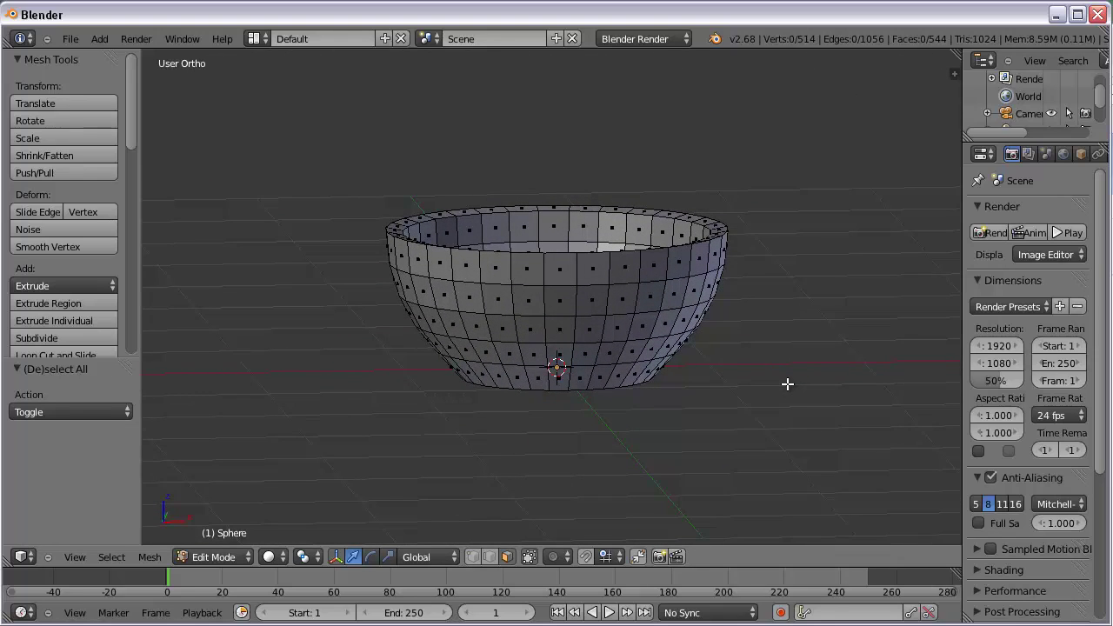
# Step: Select the bowl's topmost band of faces, inner and outer, from the front in wireframe, and subdivide it once in solid shading
pyautogui.press('z')
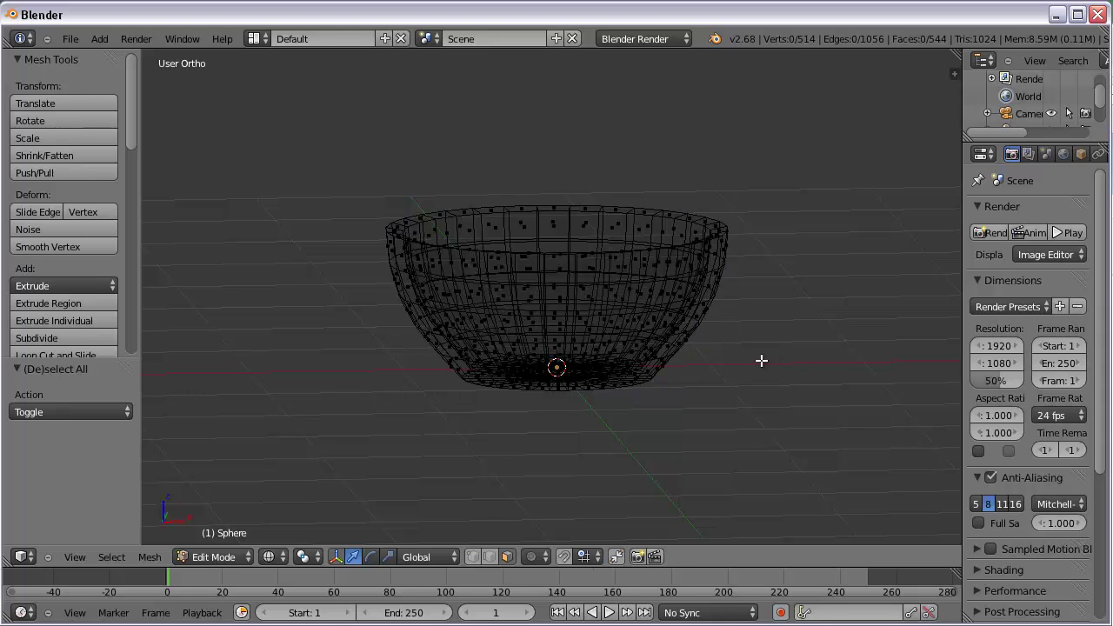
pyautogui.press('KP_1')
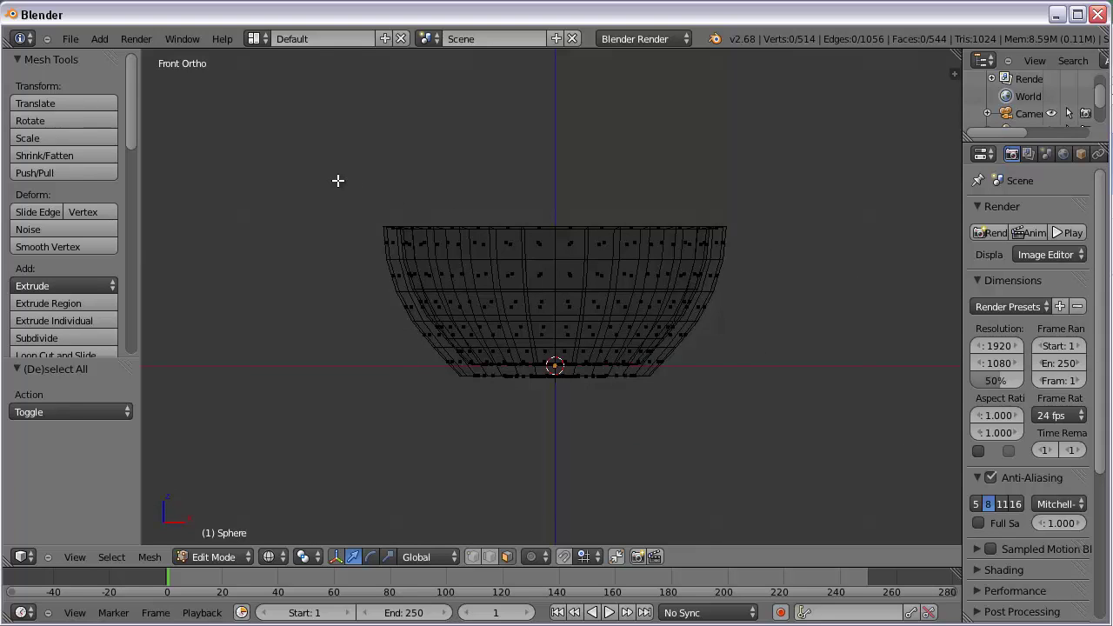
pyautogui.press('b')
pyautogui.moveTo(328, 166); pyautogui.dragTo(812, 252)
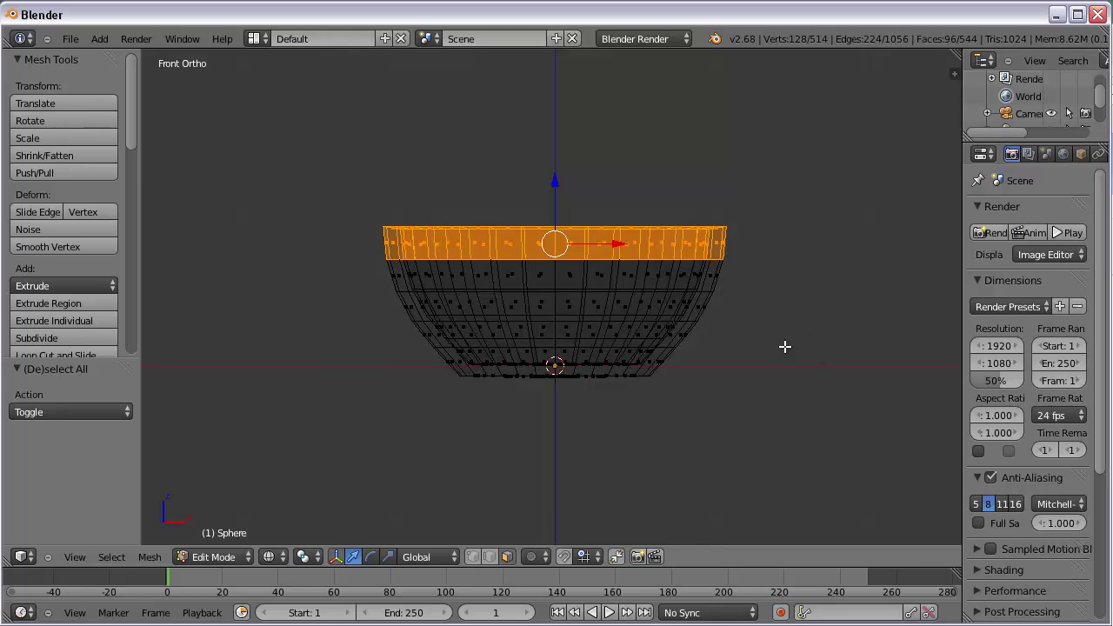
pyautogui.press('z')
pyautogui.moveTo(788, 303); pyautogui.dragTo(735, 331, button='middle')
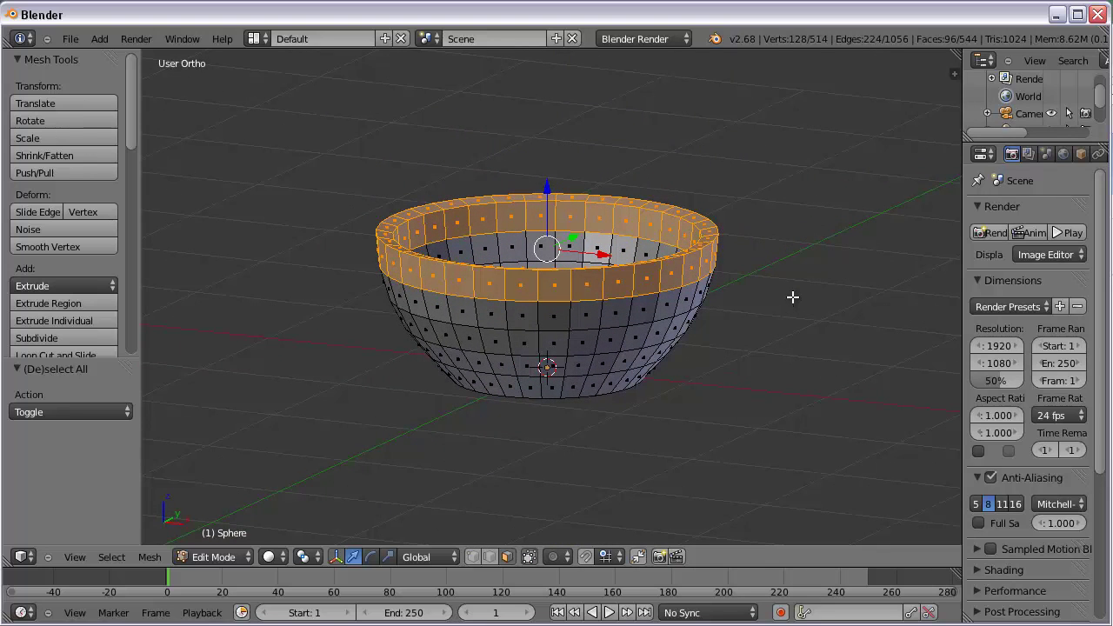
pyautogui.moveTo(130, 129); pyautogui.dragTo(129, 171)
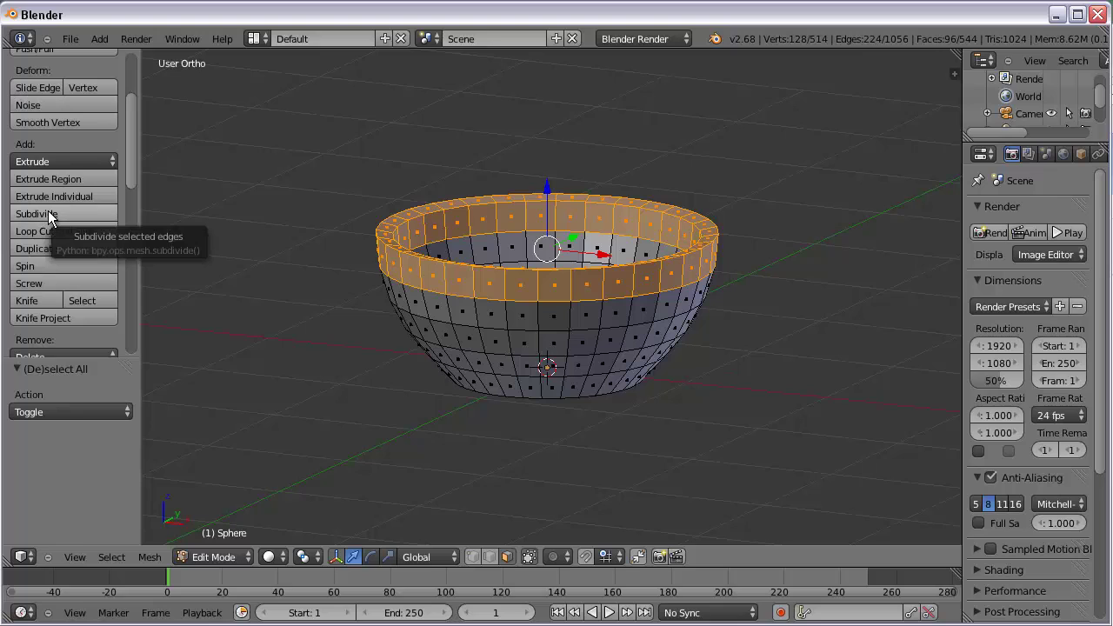
pyautogui.click(48, 212)
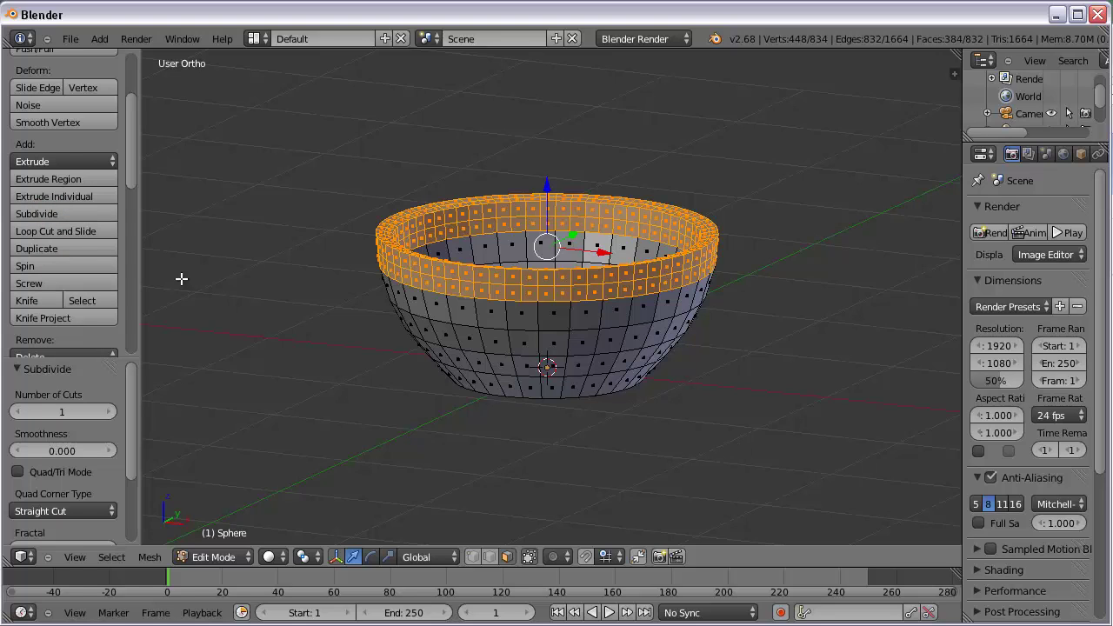
# Step: Try subdividing the rim band two more times, inspect the mesh density up close, and undo both extra subdivisions
pyautogui.click(43, 212)
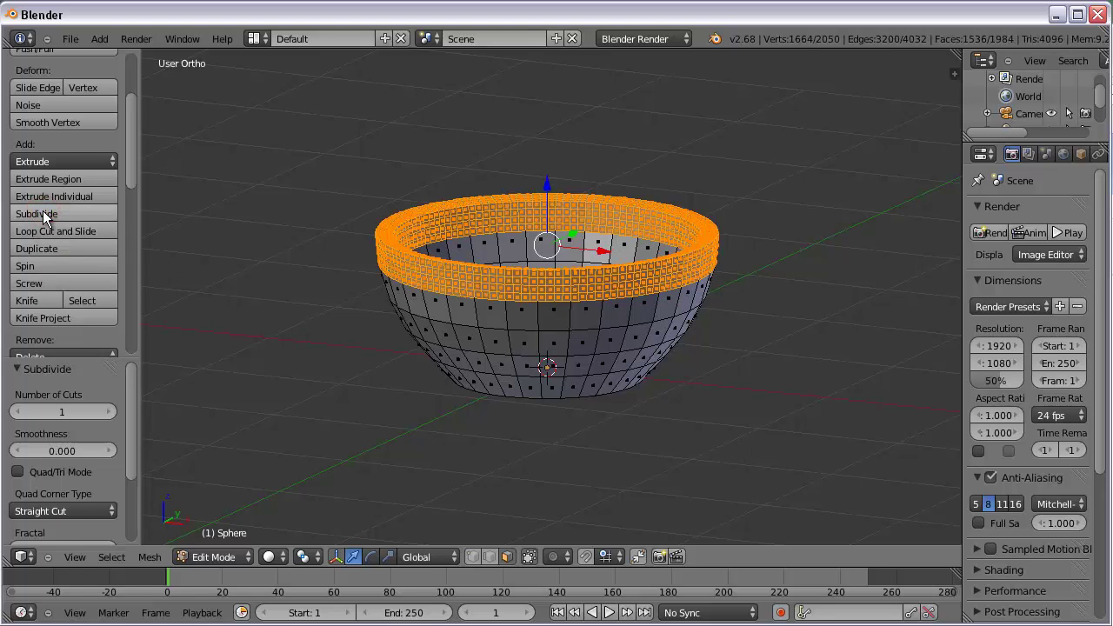
pyautogui.click(43, 212)
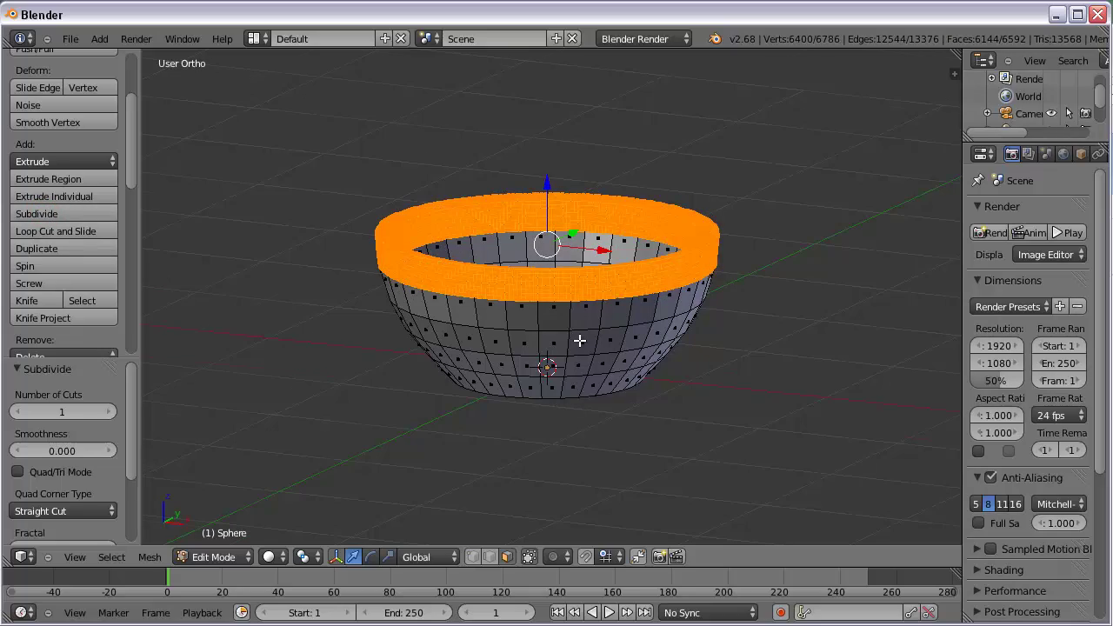
pyautogui.scroll(3, 580, 341)
pyautogui.scroll(8, 579, 341)
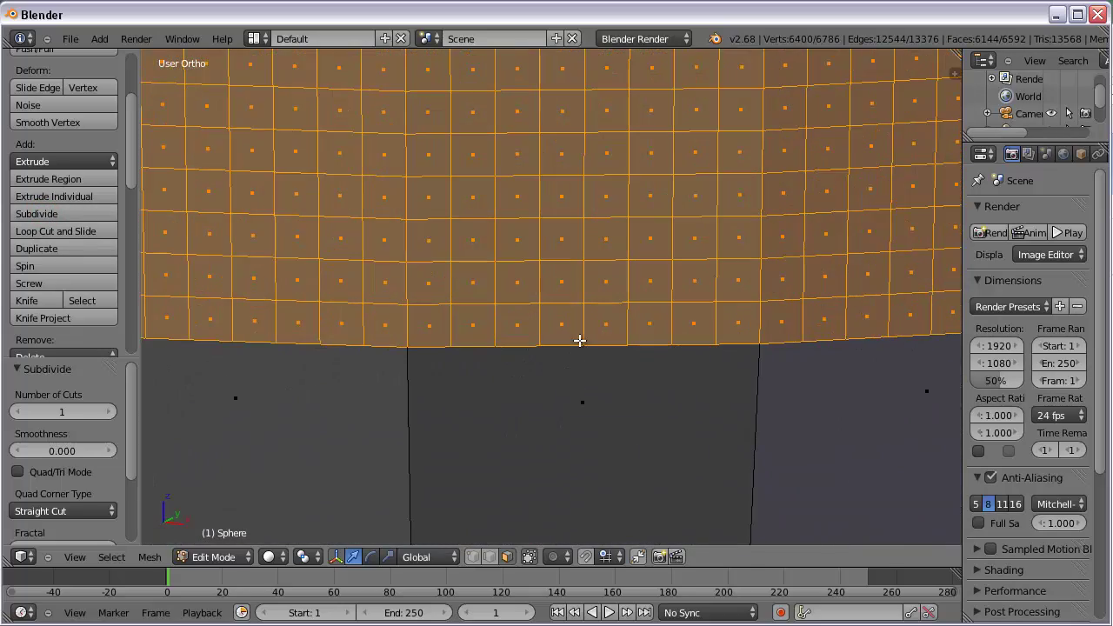
pyautogui.scroll(-8, 579, 340)
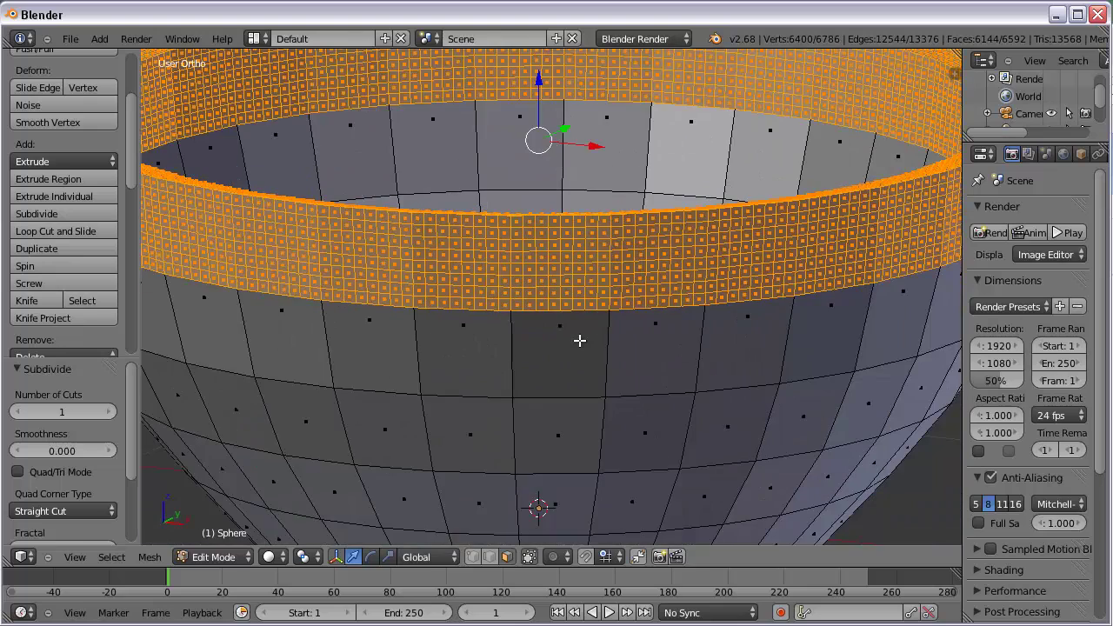
pyautogui.scroll(-2, 580, 341)
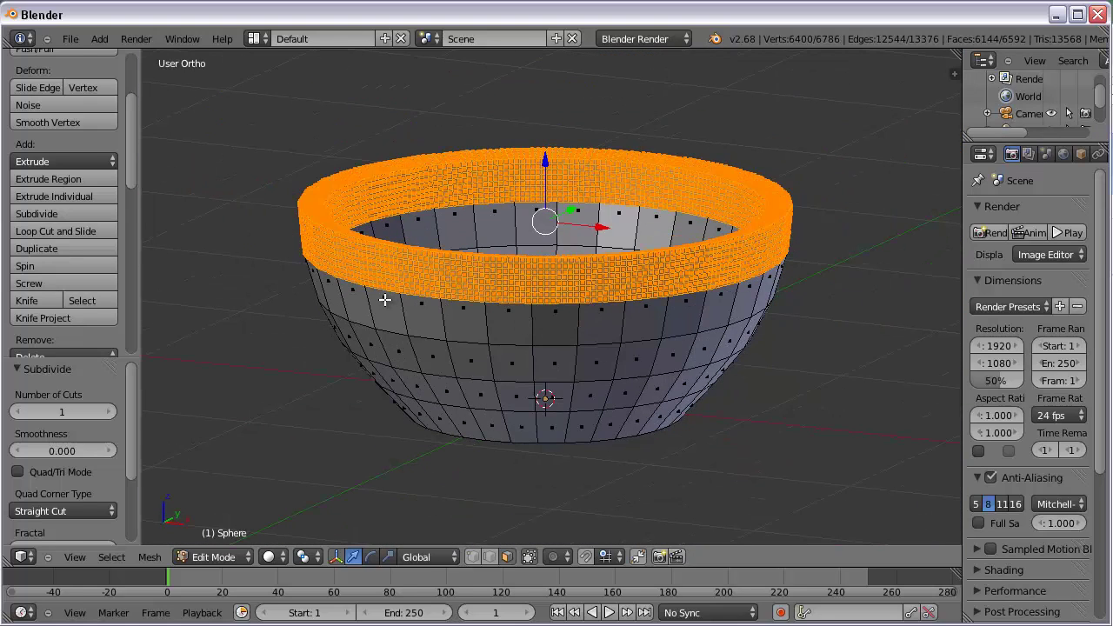
pyautogui.hotkey('ctrl', 'z')
pyautogui.hotkey('ctrl', 'z')
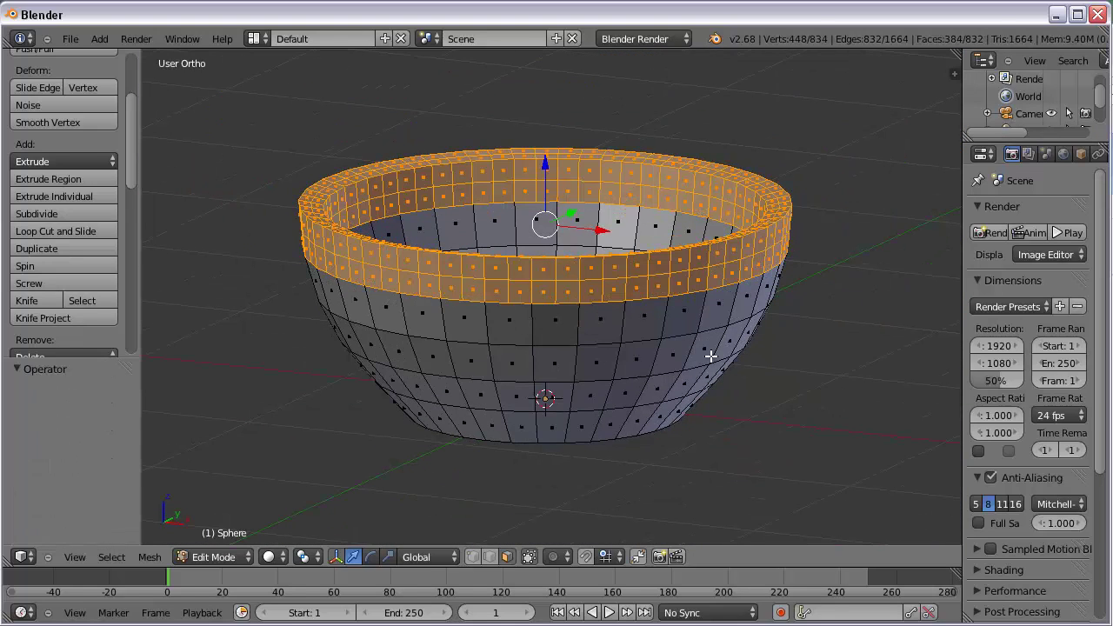
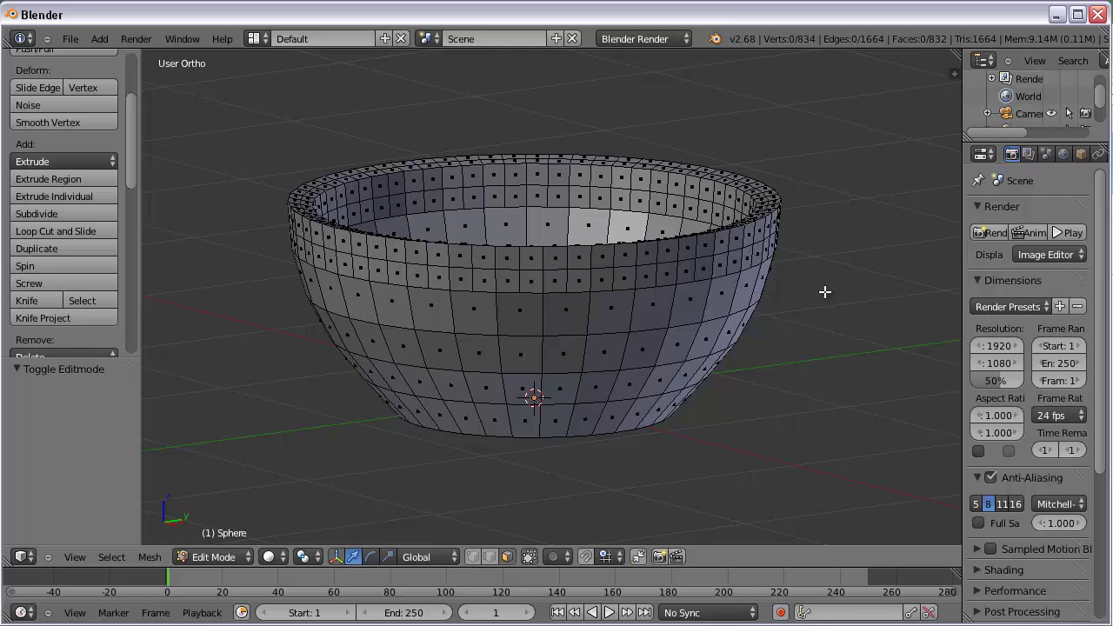
# Step: Box-select the bowl's visible faces in solid shading from slightly below and inspect which faces are included
pyautogui.press('z')
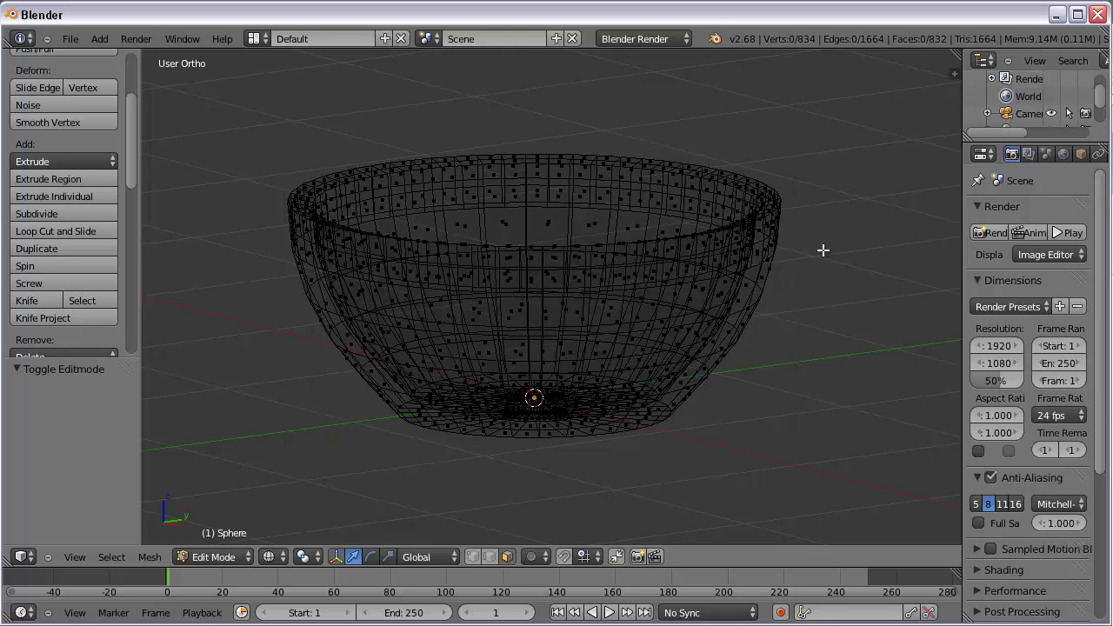
pyautogui.press('z')
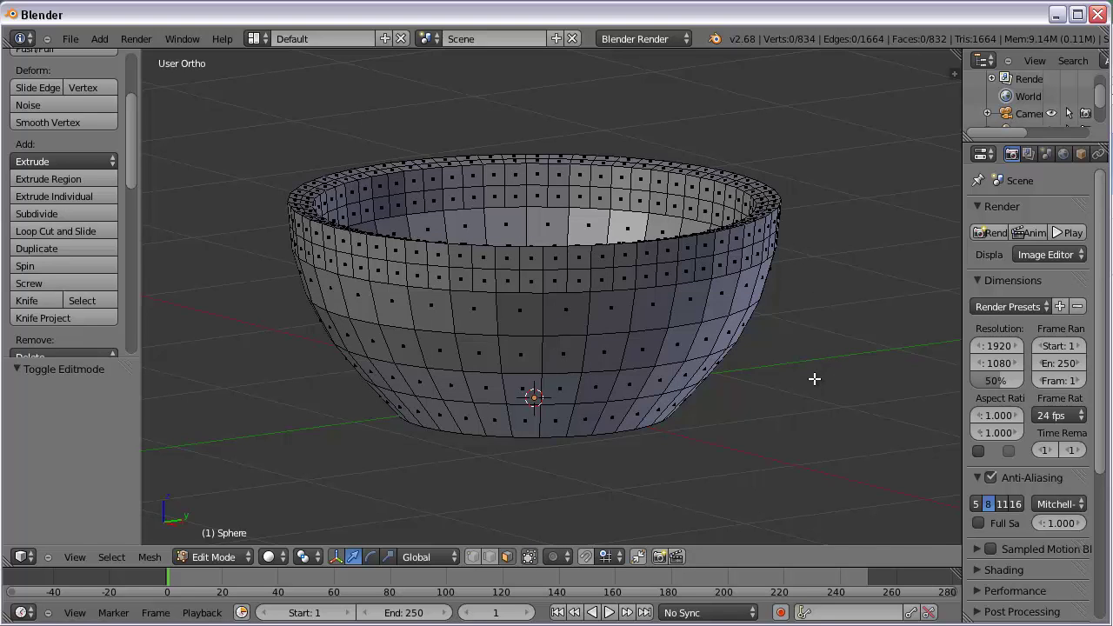
pyautogui.moveTo(814, 378); pyautogui.dragTo(784, 336, button='middle')
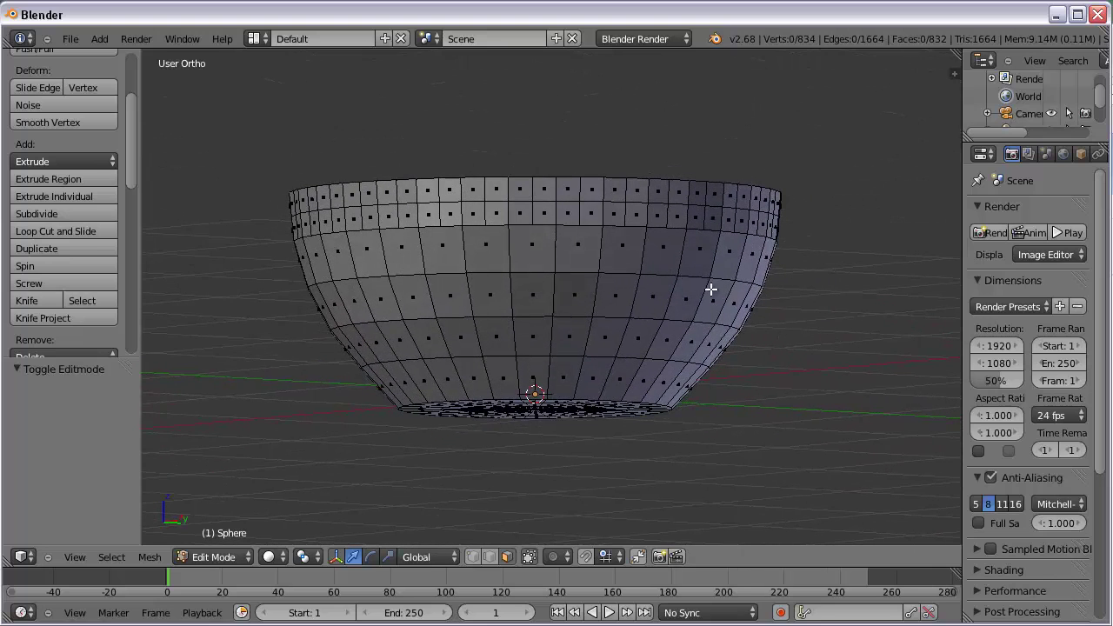
pyautogui.press('b')
pyautogui.moveTo(244, 131); pyautogui.dragTo(840, 479)
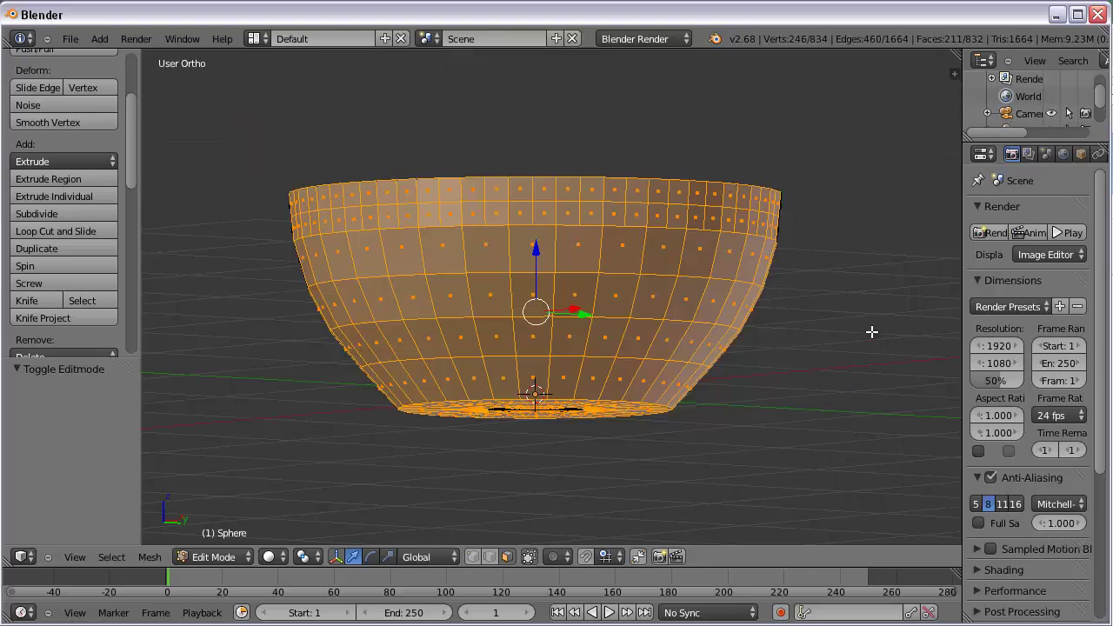
pyautogui.moveTo(872, 331); pyautogui.dragTo(793, 416, button='middle')
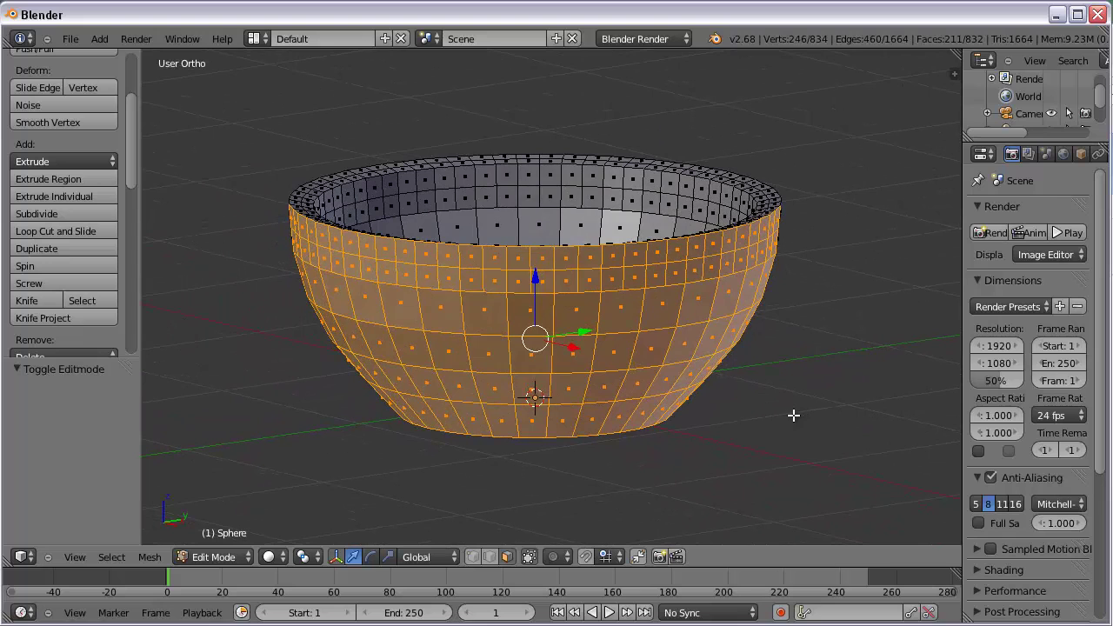
# Step: Box-select all the bowl's faces in wireframe, return to solid shading and deselect everything
pyautogui.press('z')
pyautogui.press('b')
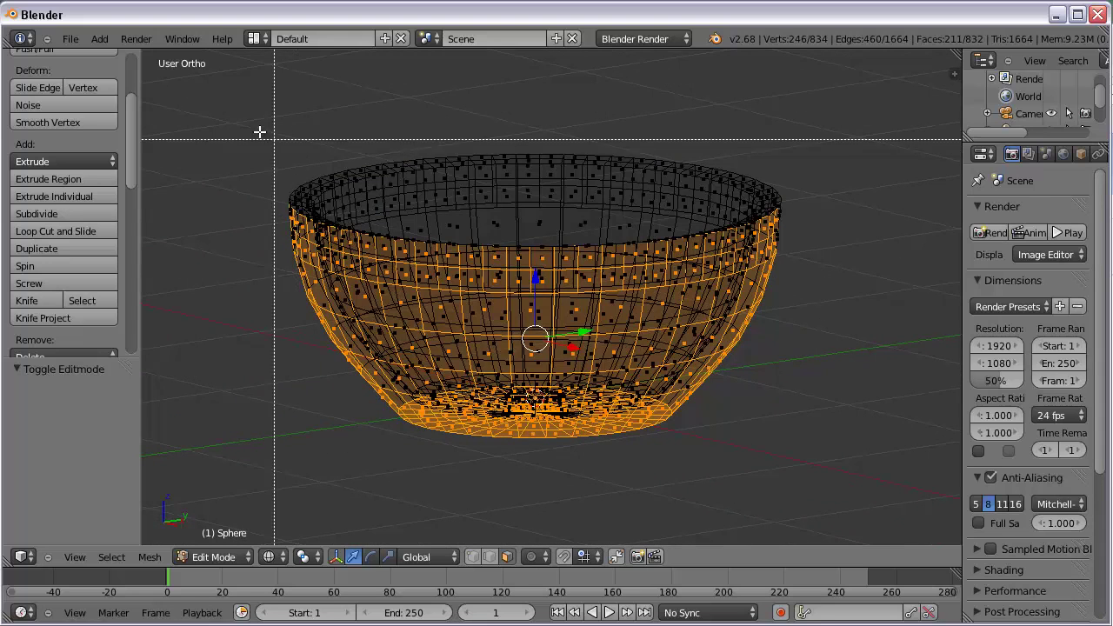
pyautogui.moveTo(243, 113); pyautogui.dragTo(844, 470)
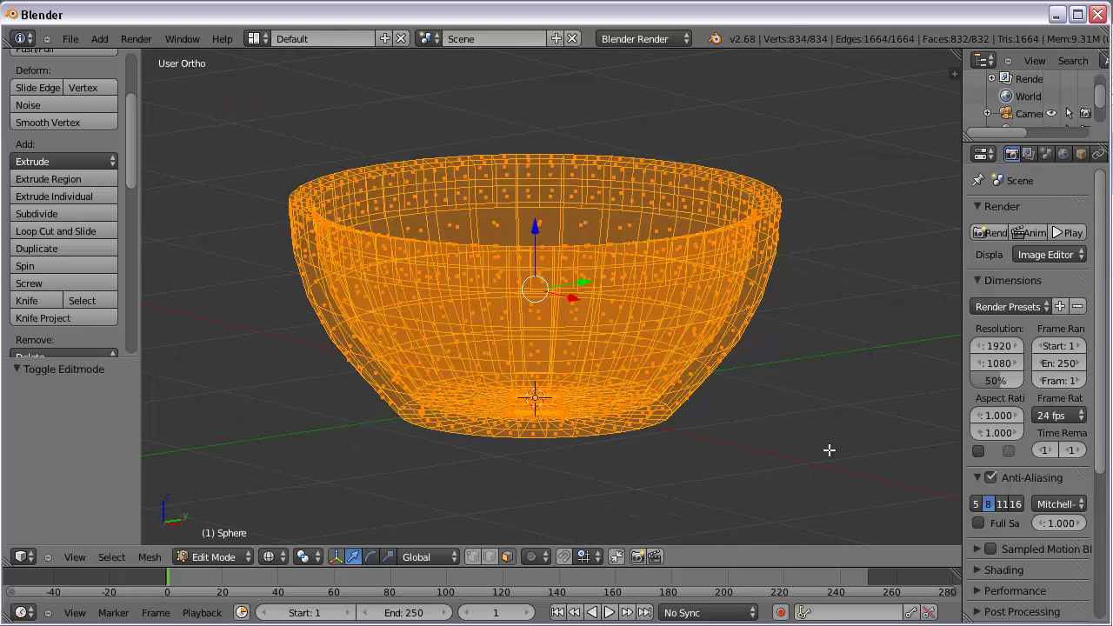
pyautogui.moveTo(838, 380); pyautogui.dragTo(762, 388, button='middle')
pyautogui.press('z')
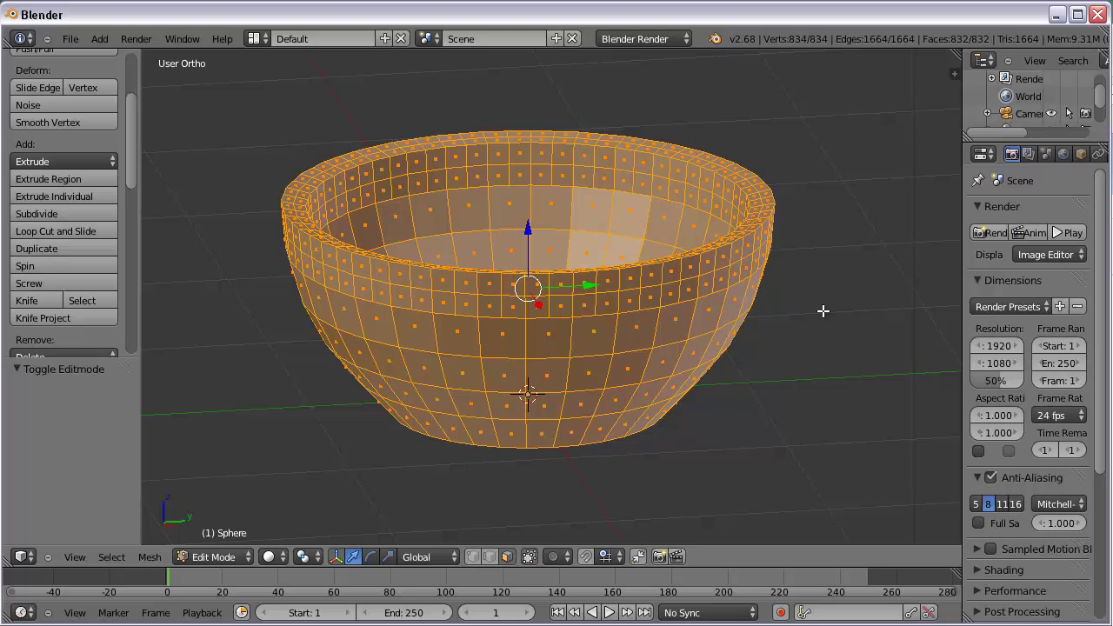
pyautogui.press('a')
# Step: Try box-selecting the uppermost outer row of faces from a nearly level side view, and clear the selection
pyautogui.moveTo(794, 371); pyautogui.dragTo(786, 343, button='middle')
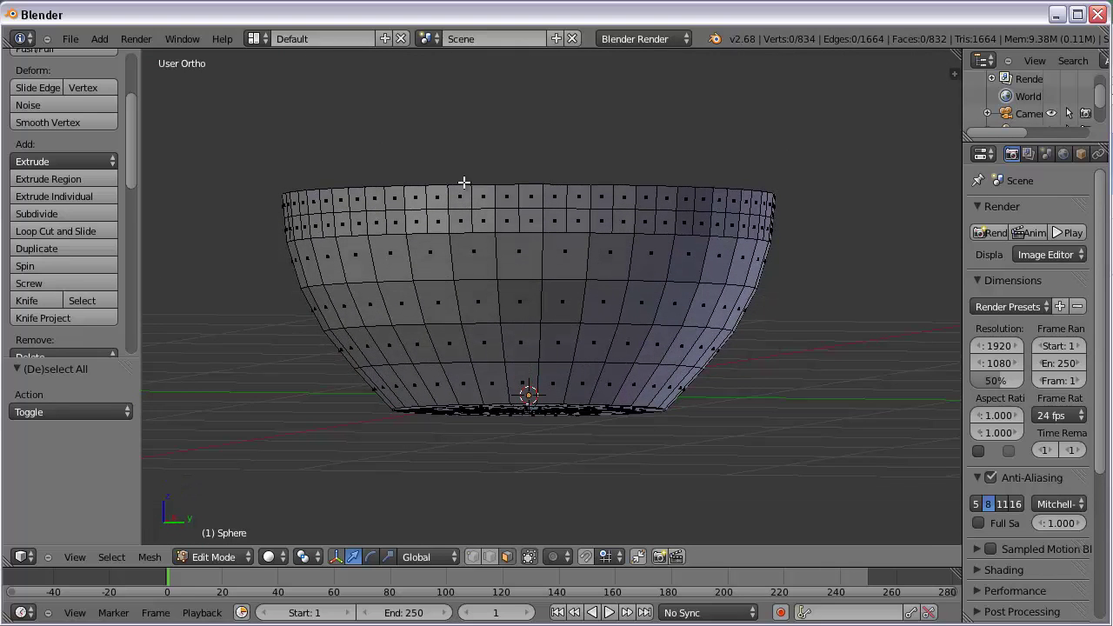
pyautogui.moveTo(828, 296); pyautogui.dragTo(825, 302, button='middle')
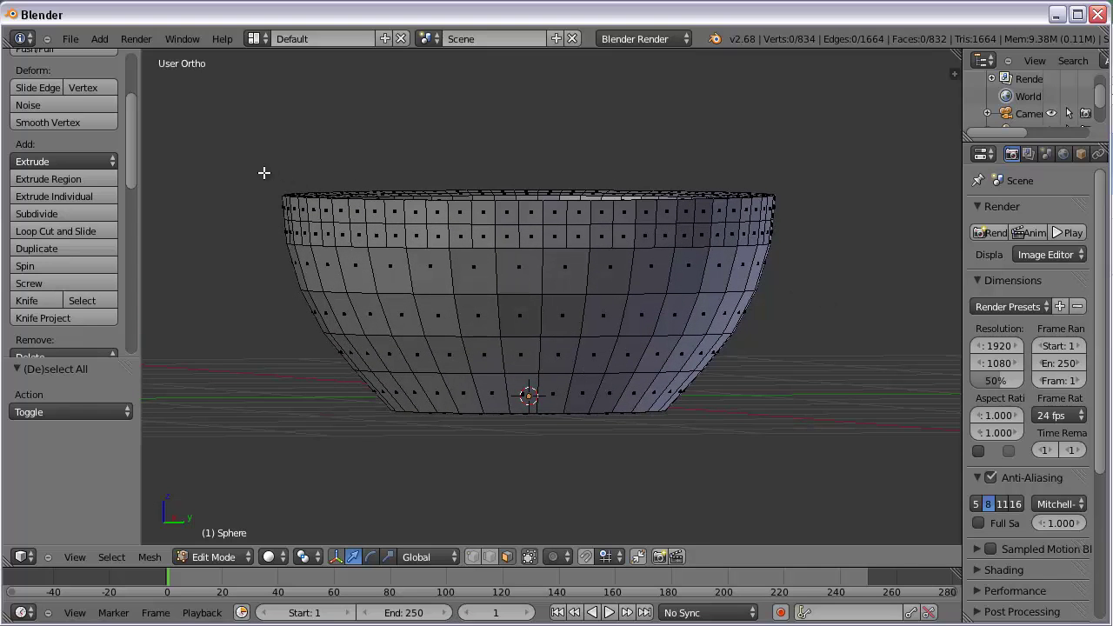
pyautogui.press('v')
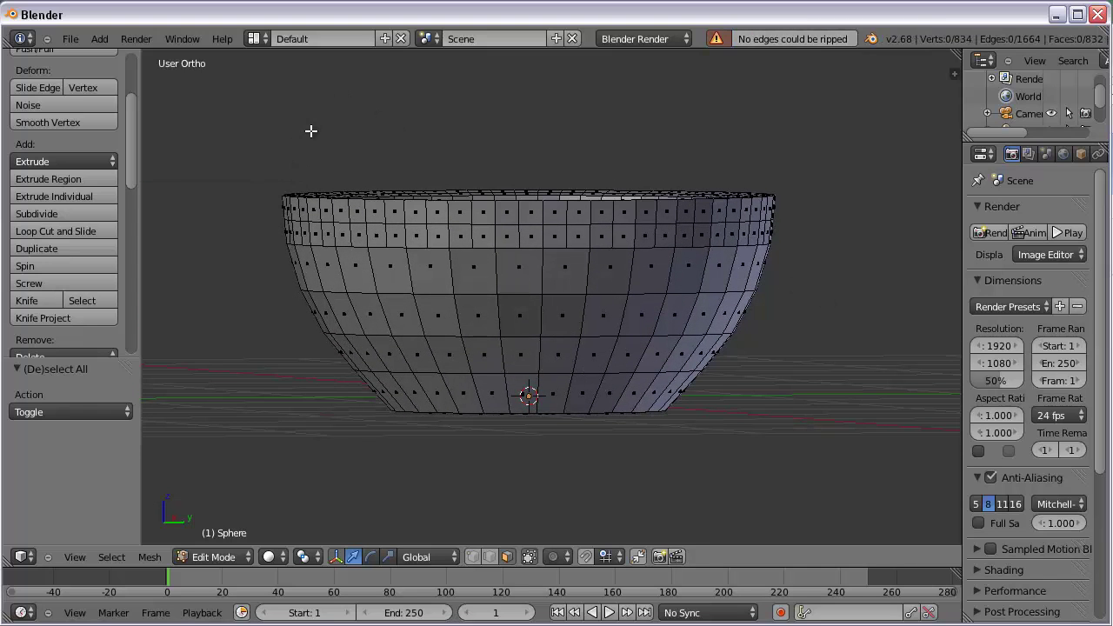
pyautogui.press('b')
pyautogui.moveTo(259, 121); pyautogui.dragTo(854, 219)
pyautogui.moveTo(840, 275)
pyautogui.mouseDown(button='middle')
pyautogui.moveTo(832, 299)
pyautogui.moveTo(738, 323)
pyautogui.moveTo(742, 354)
pyautogui.moveTo(832, 325)
pyautogui.moveTo(874, 288)
pyautogui.moveTo(852, 269)
pyautogui.moveTo(843, 278)
pyautogui.moveTo(845, 269)
pyautogui.mouseUp(button='middle')
pyautogui.press('a')
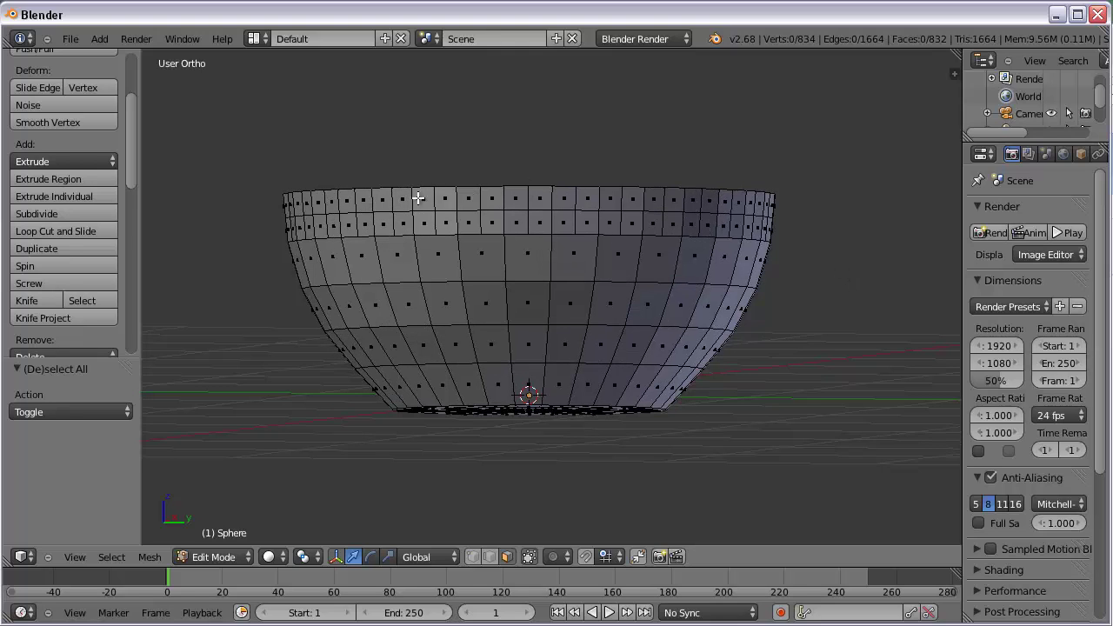
# Step: Box-select the uppermost outer row of faces around the whole bowl from three sides and scale it to 1.103 to form a lip
pyautogui.moveTo(241, 150); pyautogui.dragTo(853, 206)
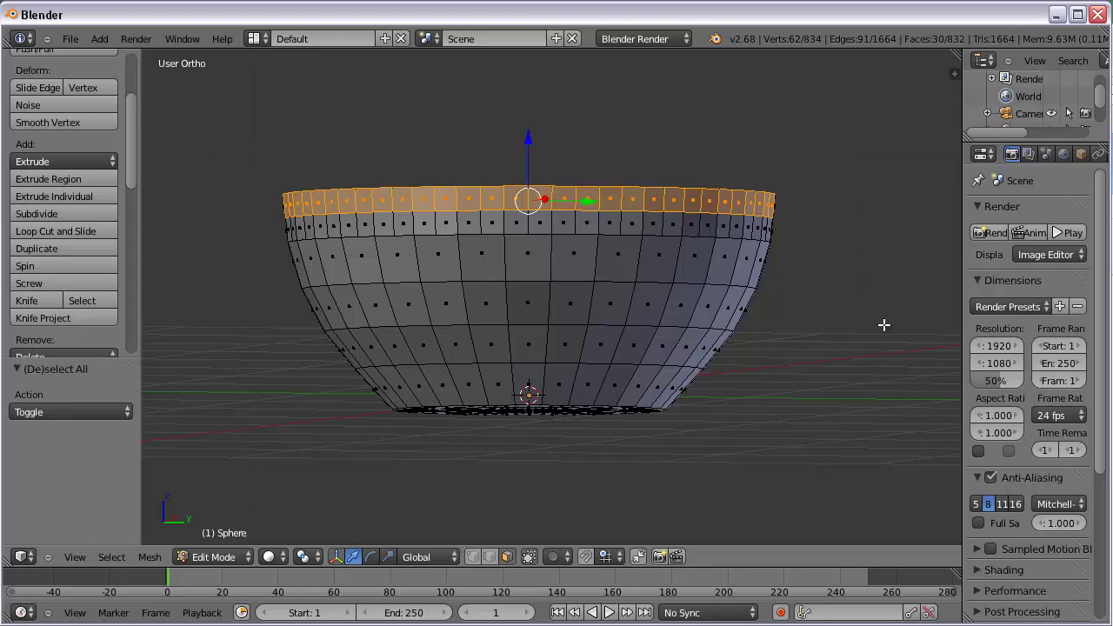
pyautogui.moveTo(883, 324); pyautogui.dragTo(655, 266, button='middle')
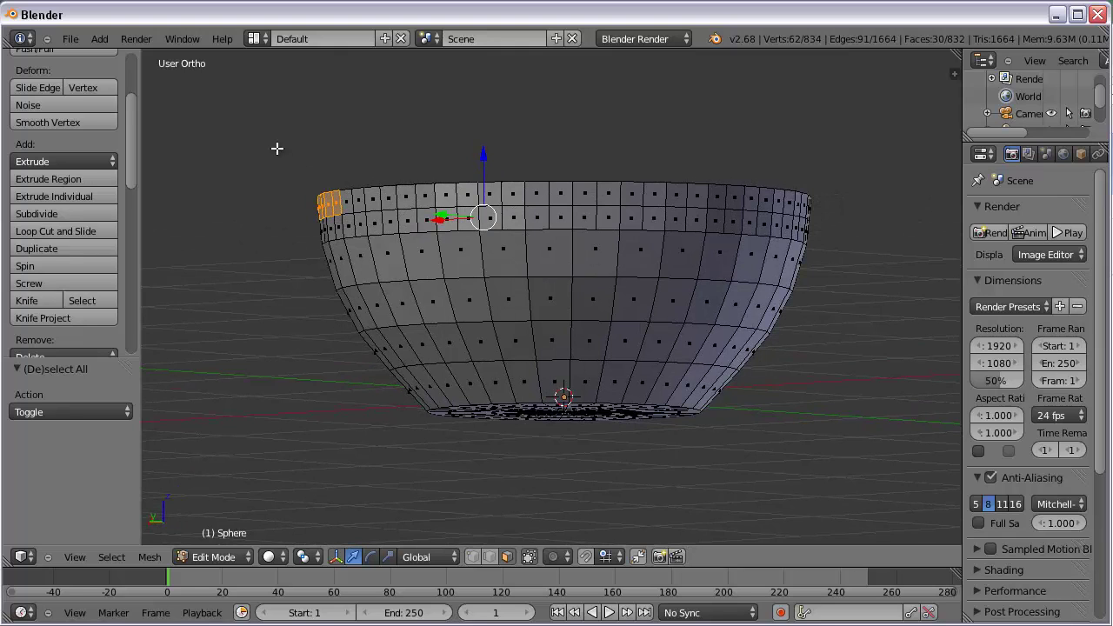
pyautogui.press('b')
pyautogui.moveTo(263, 128); pyautogui.dragTo(877, 205)
pyautogui.moveTo(899, 309); pyautogui.dragTo(719, 257, button='middle')
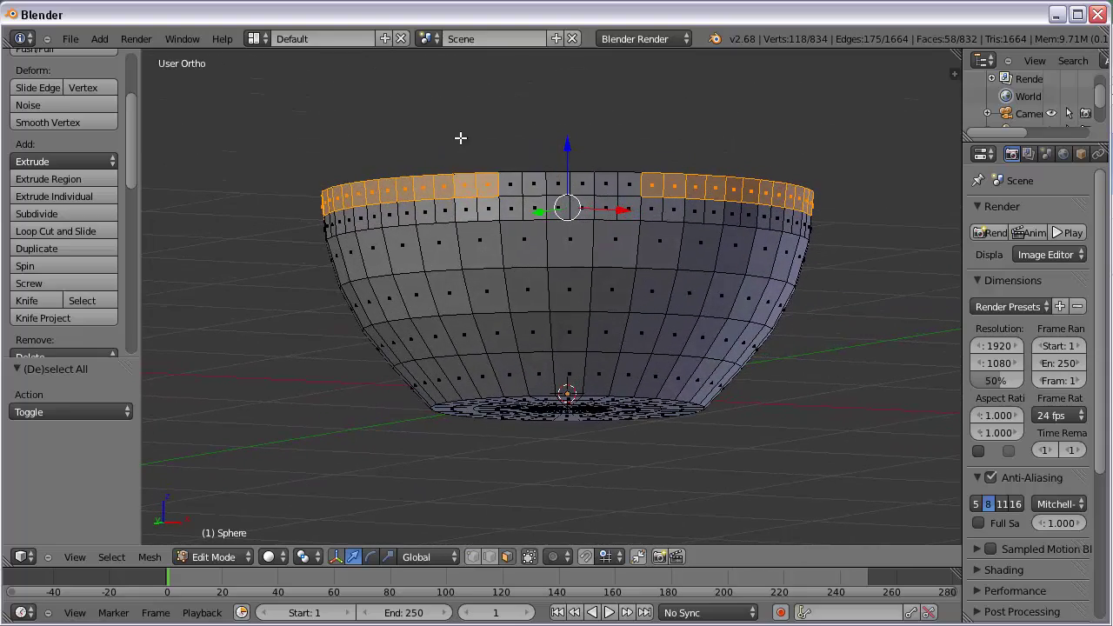
pyautogui.press('b')
pyautogui.moveTo(435, 116); pyautogui.dragTo(740, 210)
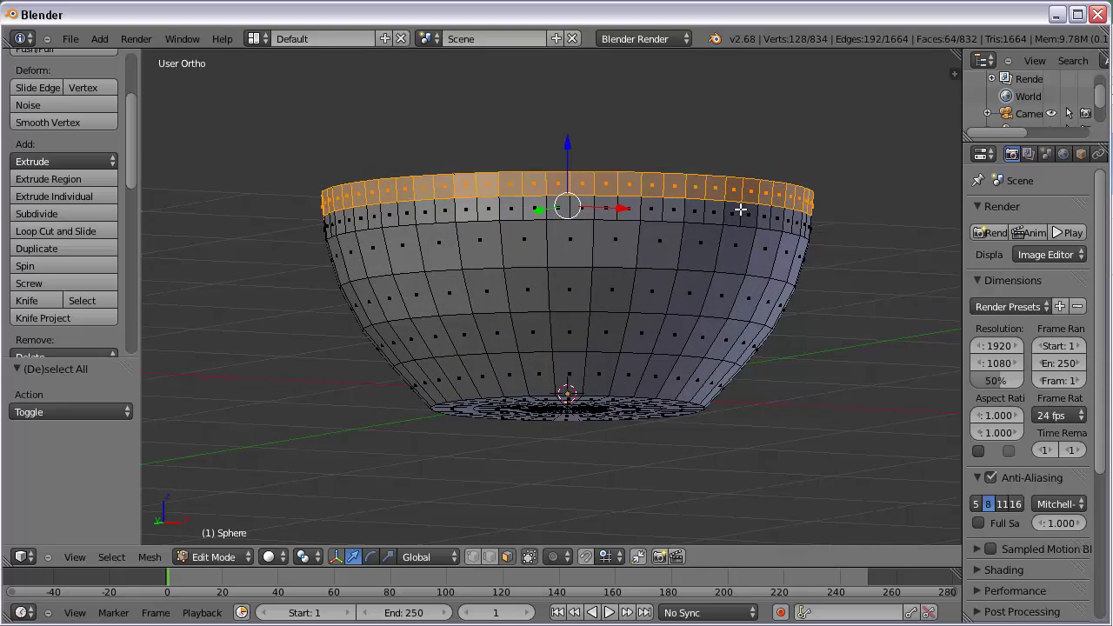
pyautogui.moveTo(830, 236); pyautogui.dragTo(847, 312, button='middle')
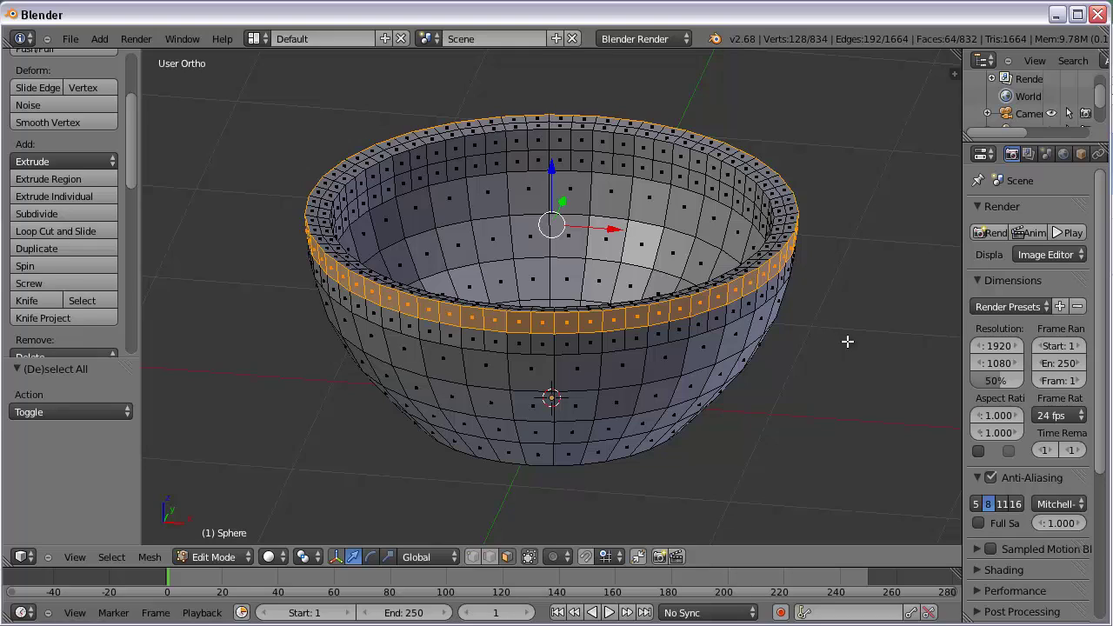
pyautogui.moveTo(846, 359); pyautogui.dragTo(745, 245, button='middle')
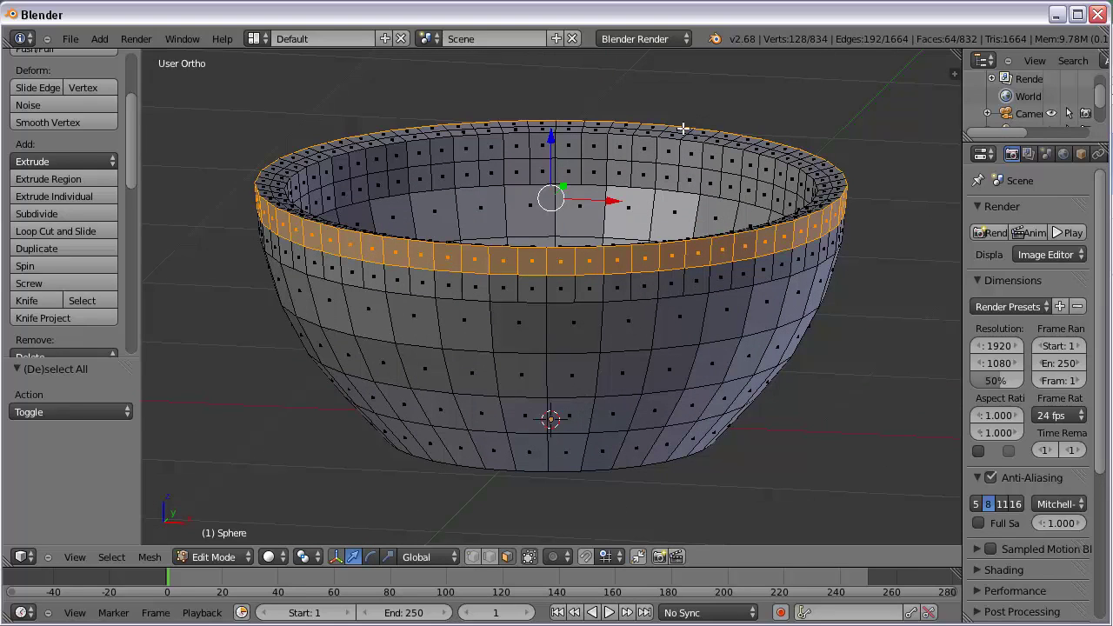
pyautogui.press('s')
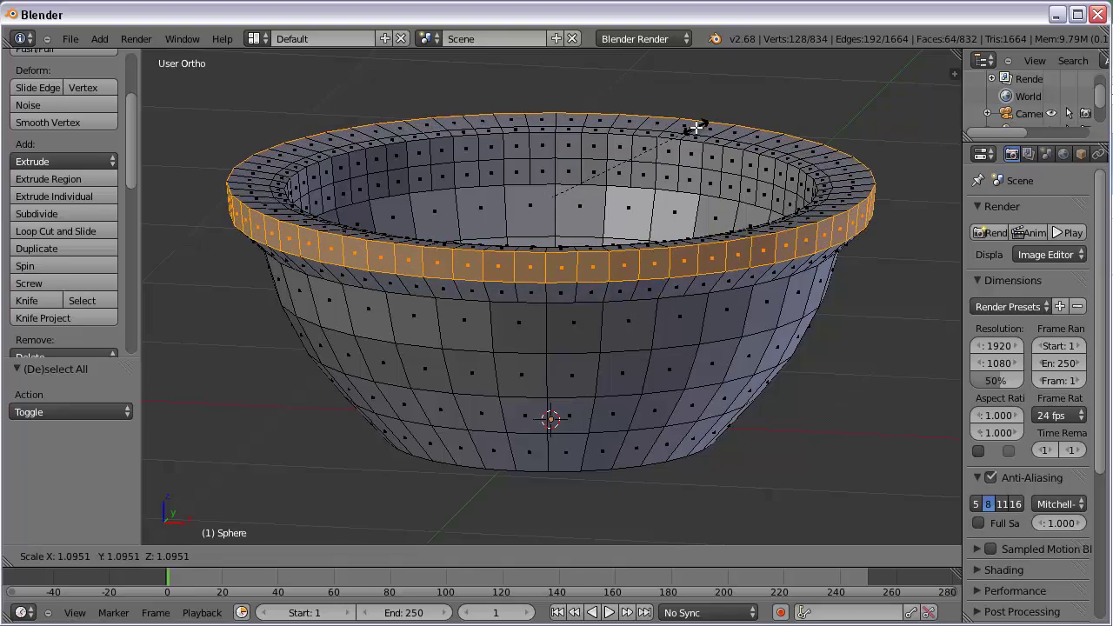
pyautogui.click(697, 127)
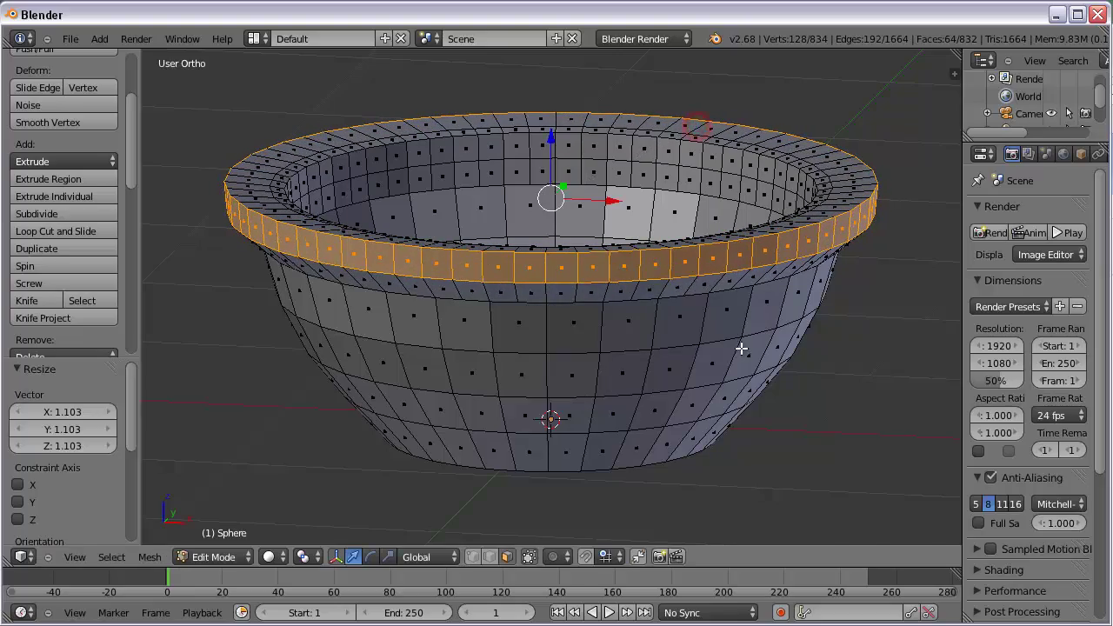
# Step: Scale the selected outer row of lip faces down to 0.984 so the lip protrudes slightly less
pyautogui.moveTo(741, 349); pyautogui.dragTo(707, 324, button='middle')
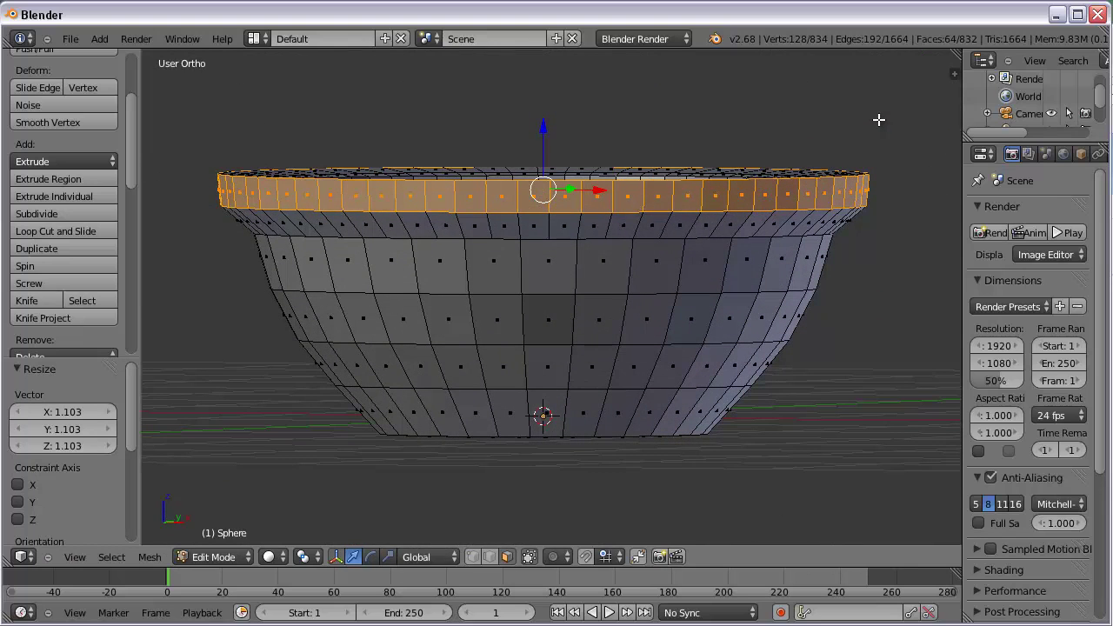
pyautogui.press('s')
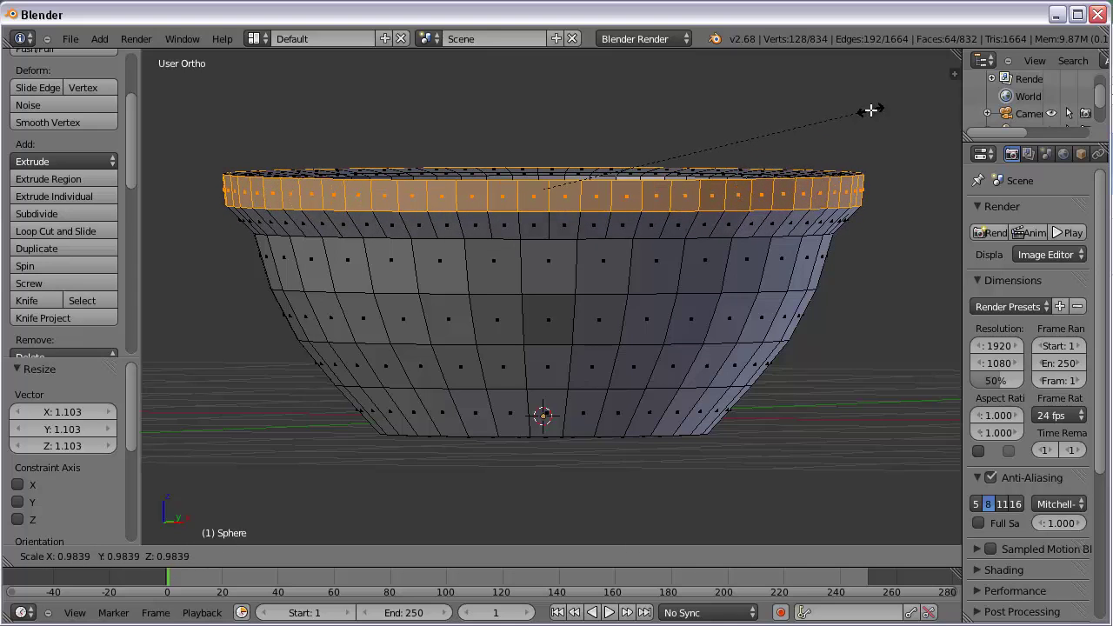
pyautogui.click(870, 110)
# Step: Check the lip from above and from the side, deselect all faces and return to Object Mode
pyautogui.moveTo(865, 217); pyautogui.dragTo(748, 226, button='middle')
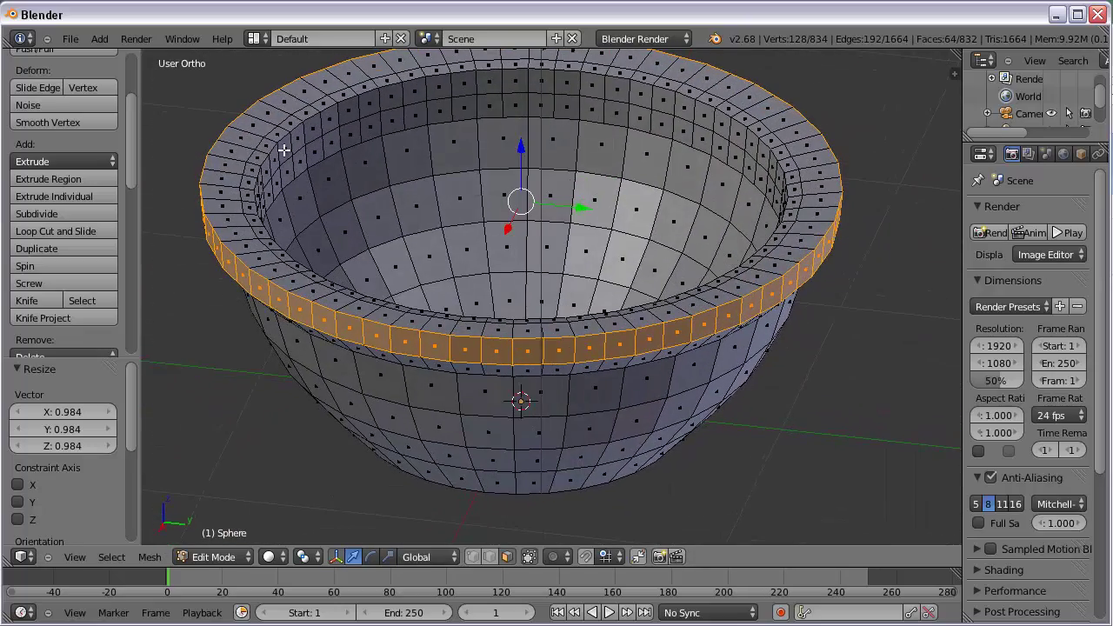
pyautogui.moveTo(472, 352); pyautogui.dragTo(487, 277, button='middle')
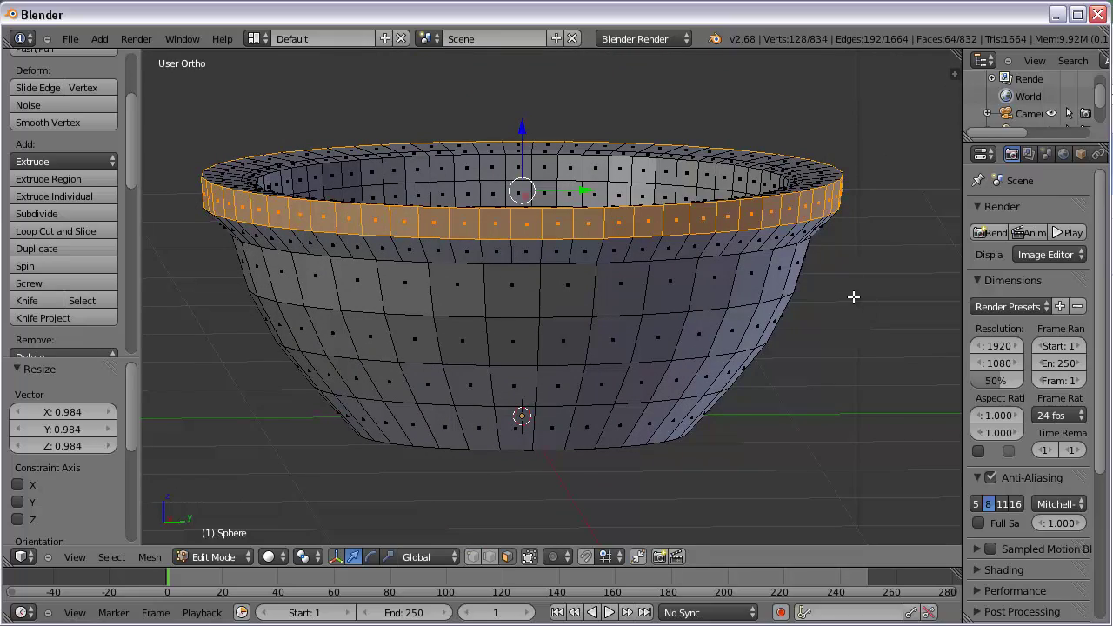
pyautogui.moveTo(835, 315); pyautogui.dragTo(787, 362, button='middle')
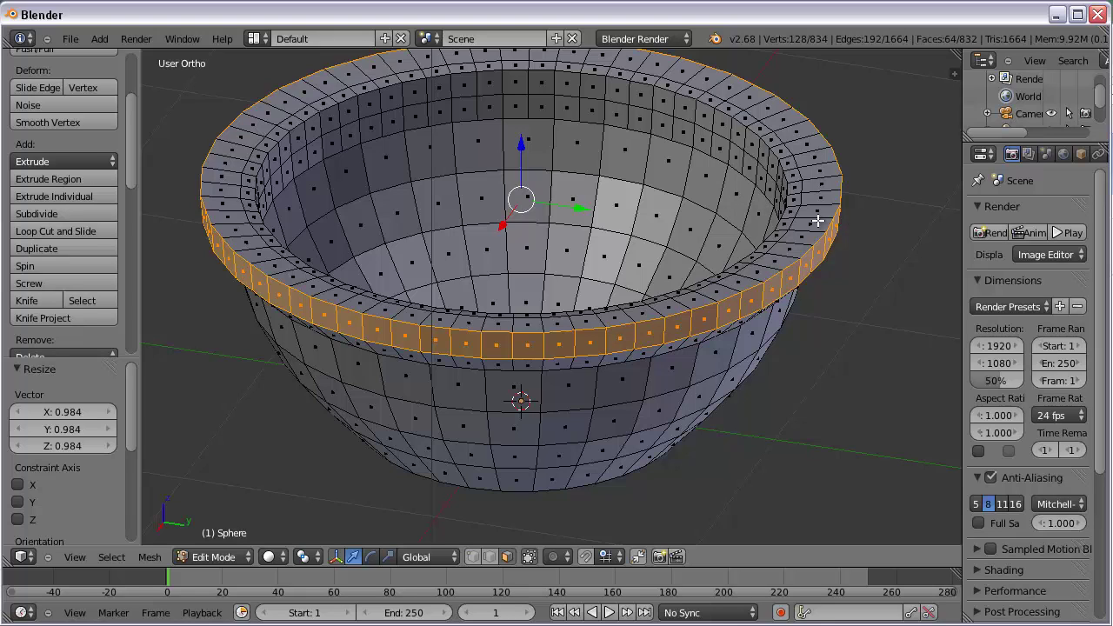
pyautogui.moveTo(875, 324); pyautogui.dragTo(881, 272, button='middle')
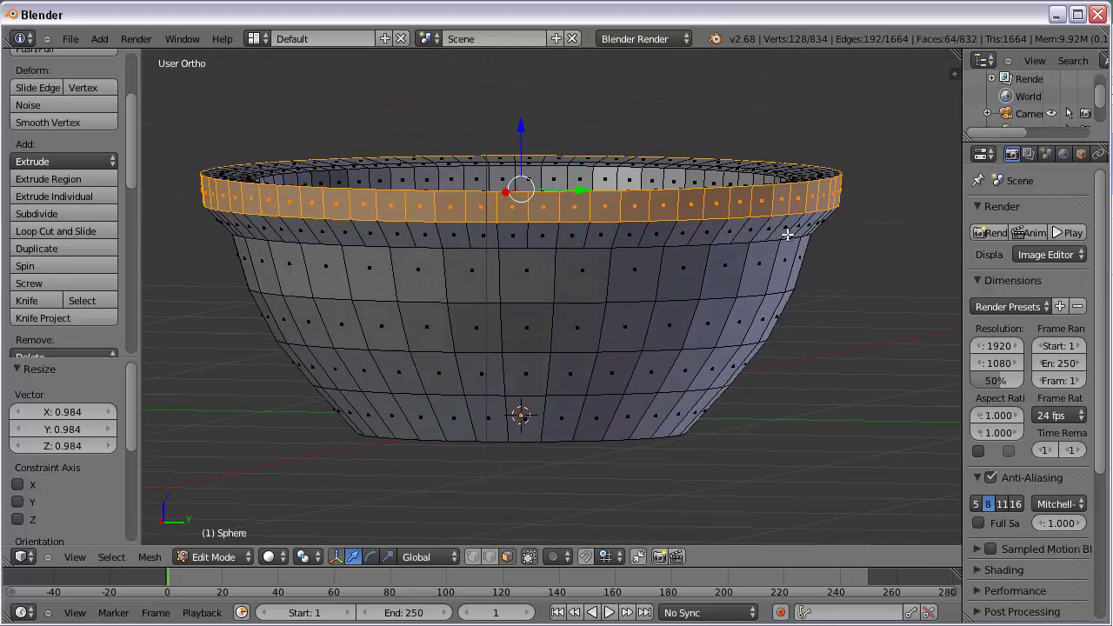
pyautogui.moveTo(682, 239); pyautogui.dragTo(304, 173, button='middle')
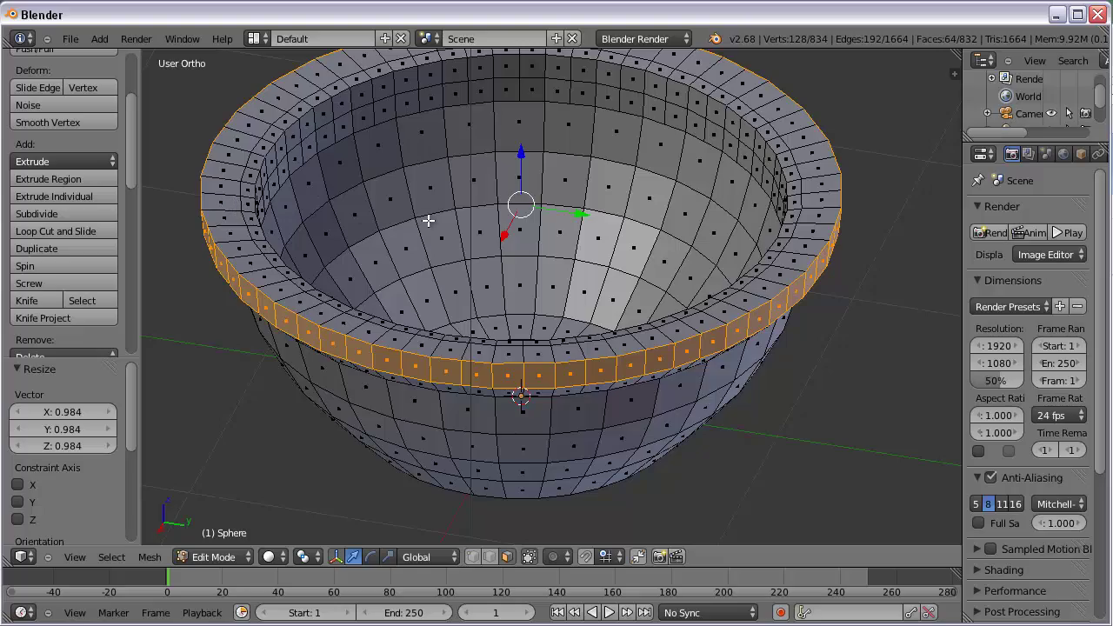
pyautogui.moveTo(813, 381); pyautogui.dragTo(693, 307, button='middle')
pyautogui.press('a')
pyautogui.scroll(-3, 726, 348)
pyautogui.moveTo(727, 347); pyautogui.dragTo(670, 333, button='middle')
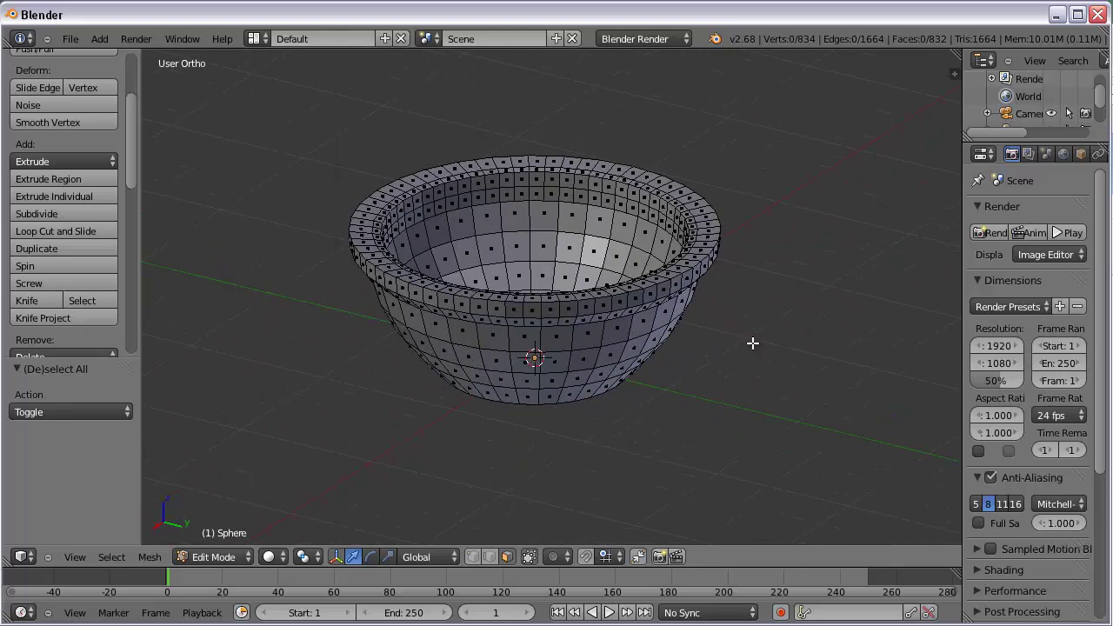
pyautogui.press('Tab')
# Step: Try smooth shading on the bowl and undo it
pyautogui.moveTo(755, 373); pyautogui.dragTo(738, 353, button='middle')
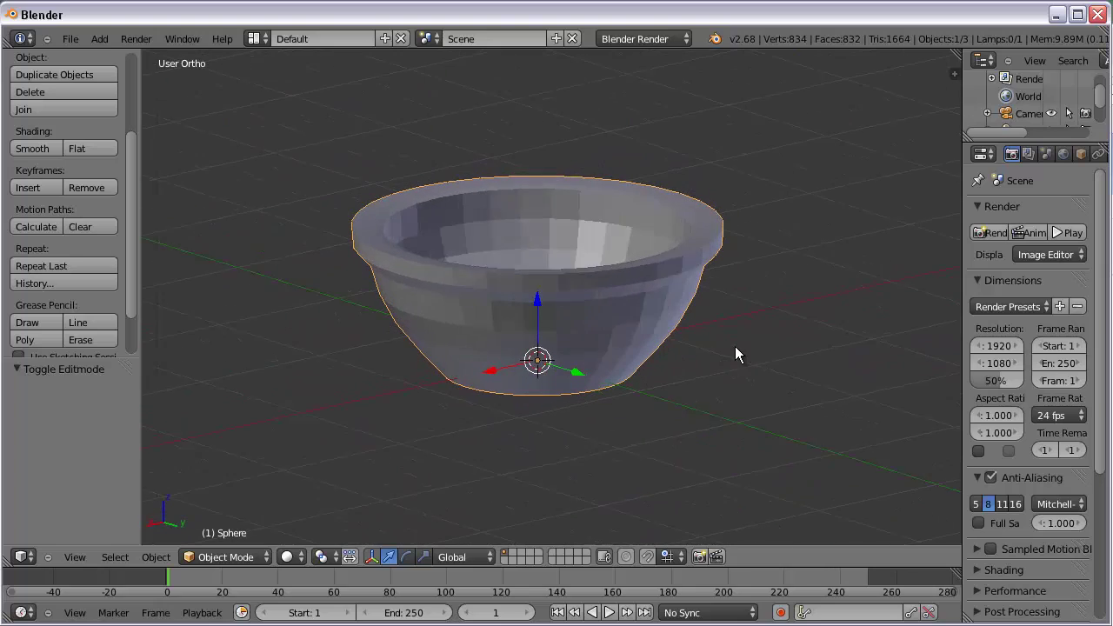
pyautogui.click(33, 148)
pyautogui.moveTo(797, 380); pyautogui.dragTo(773, 401, button='middle')
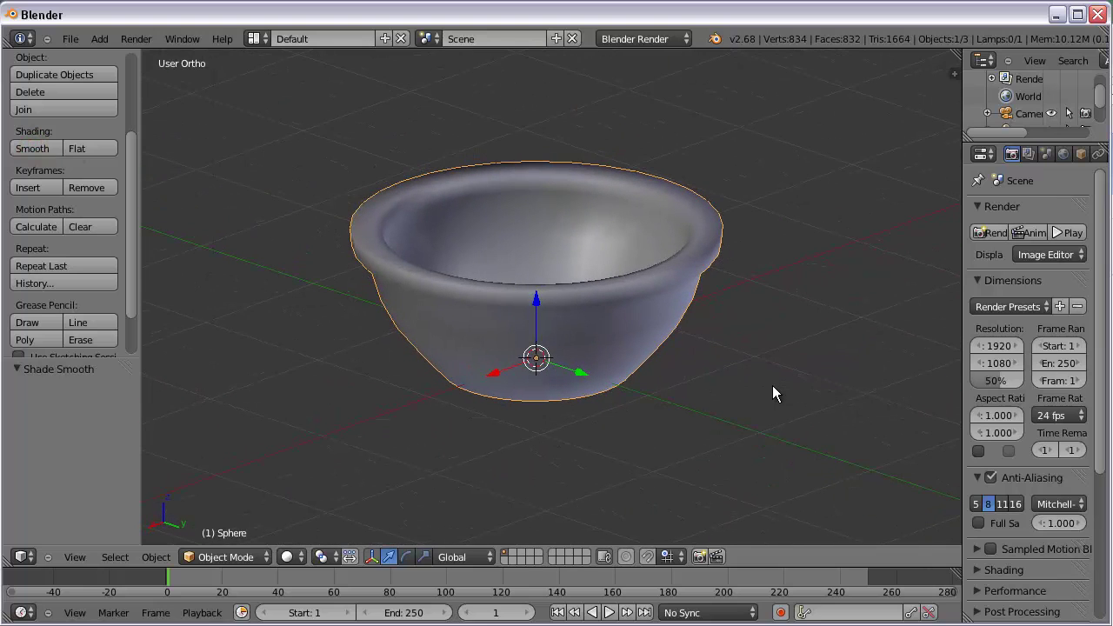
pyautogui.hotkey('ctrl', 'z')
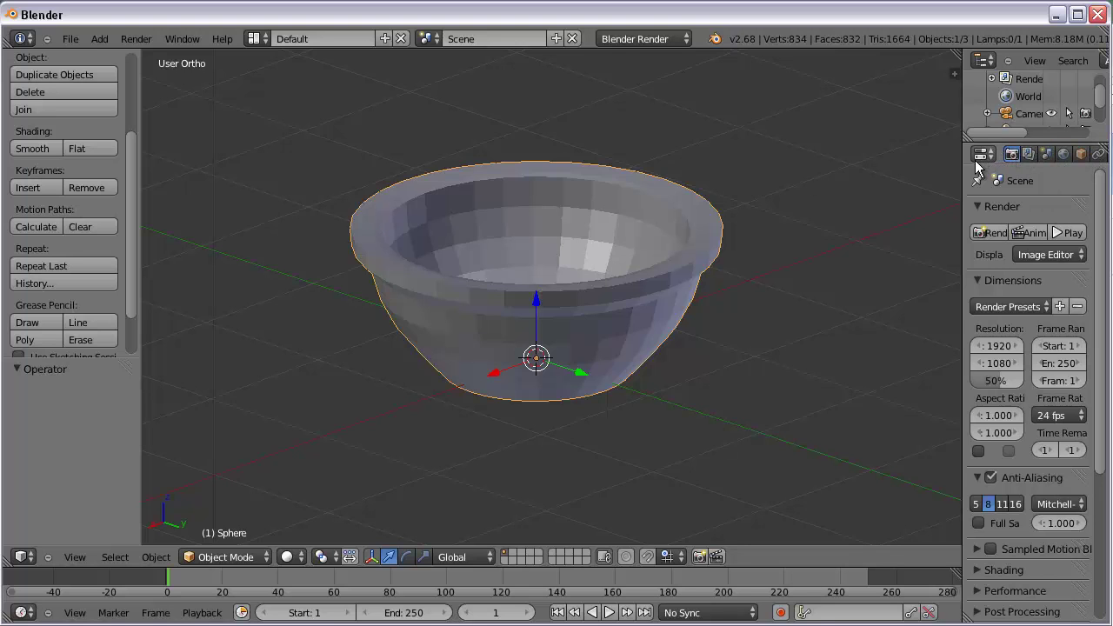
# Step: Widen the properties area slightly and add a Subdivision Surface modifier to the bowl
pyautogui.moveTo(962, 169); pyautogui.dragTo(954, 172)
pyautogui.moveTo(863, 175); pyautogui.dragTo(942, 187)
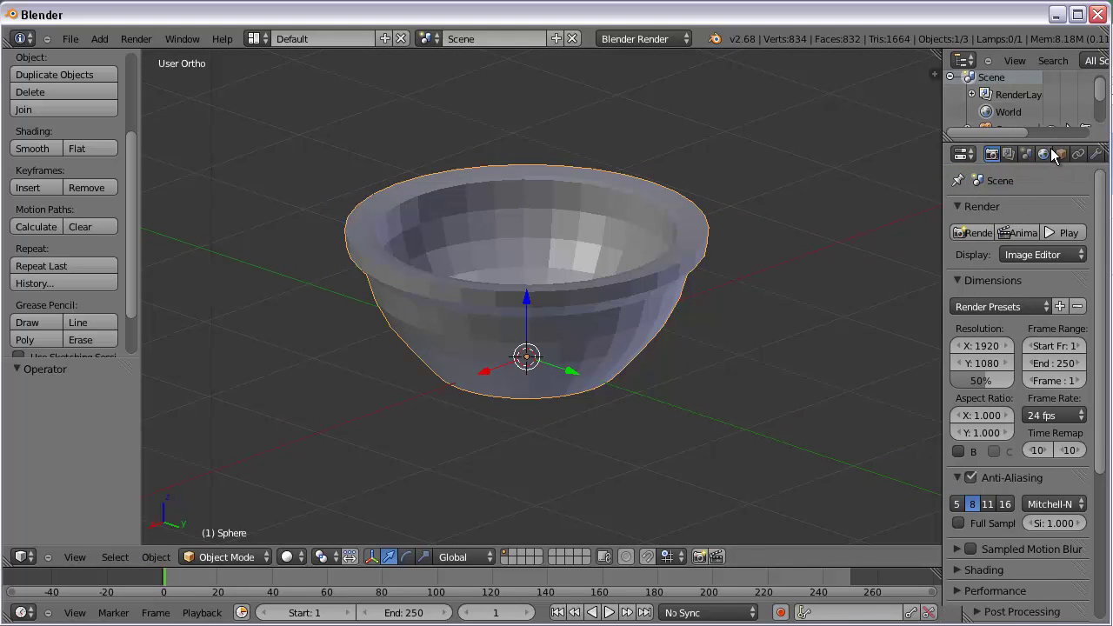
pyautogui.scroll(-4, 1050, 148)
pyautogui.scroll(-2, 1051, 147)
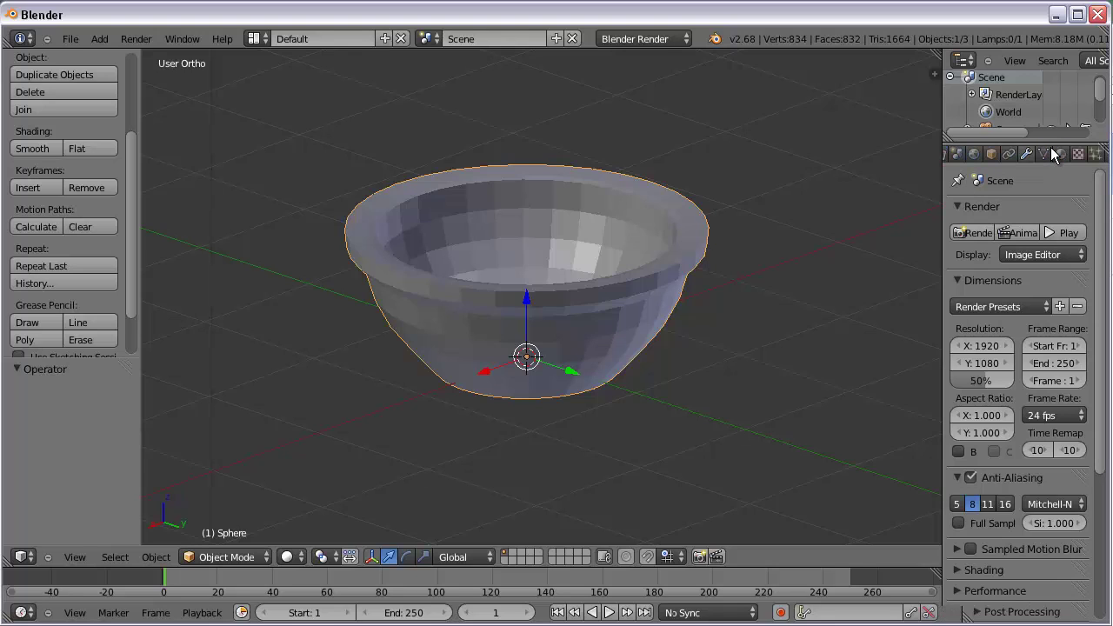
pyautogui.scroll(-1, 1051, 146)
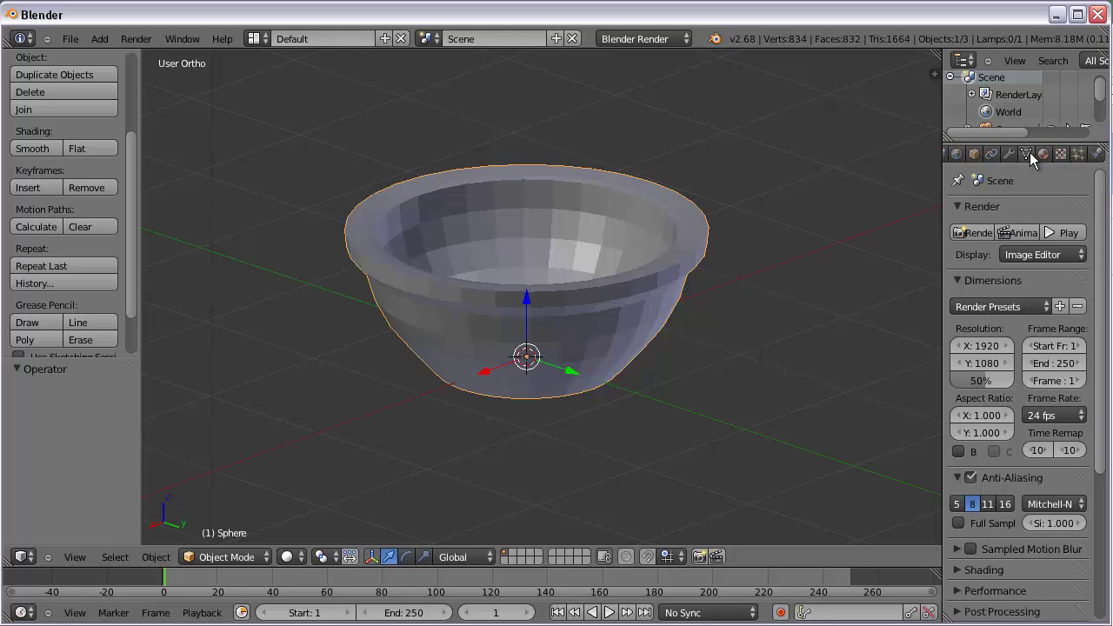
pyautogui.scroll(1, 1029, 153)
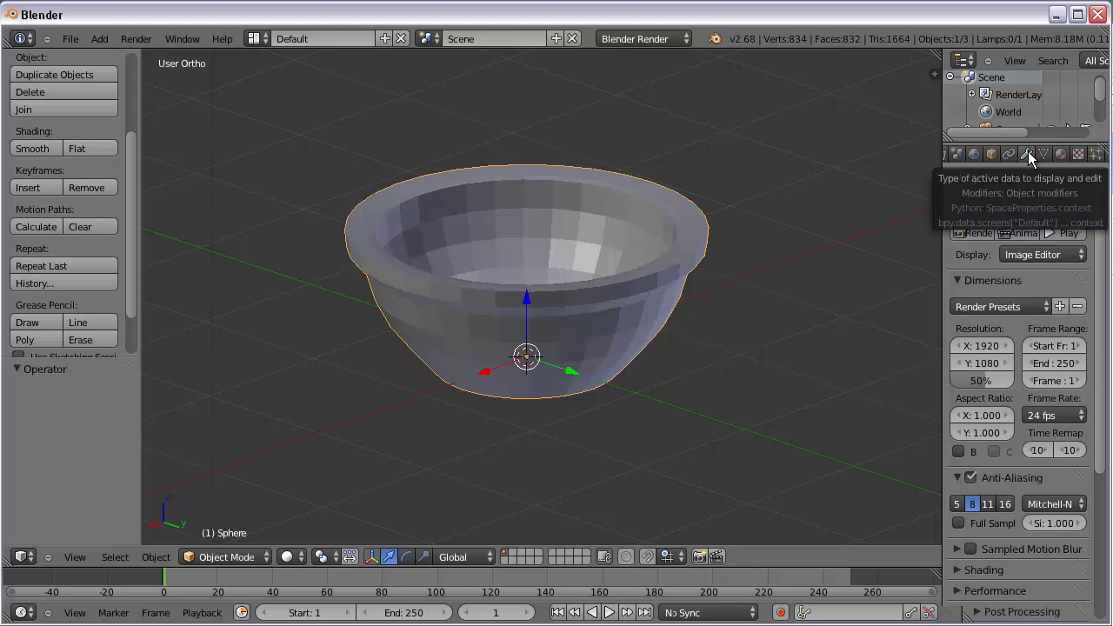
pyautogui.click(1025, 153)
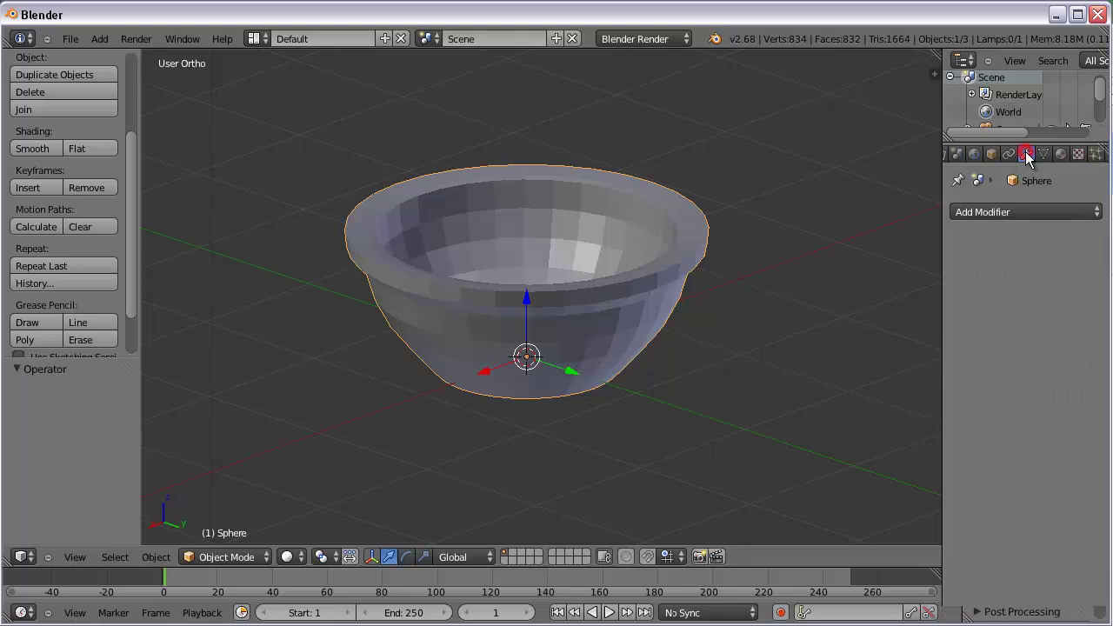
pyautogui.click(1047, 213)
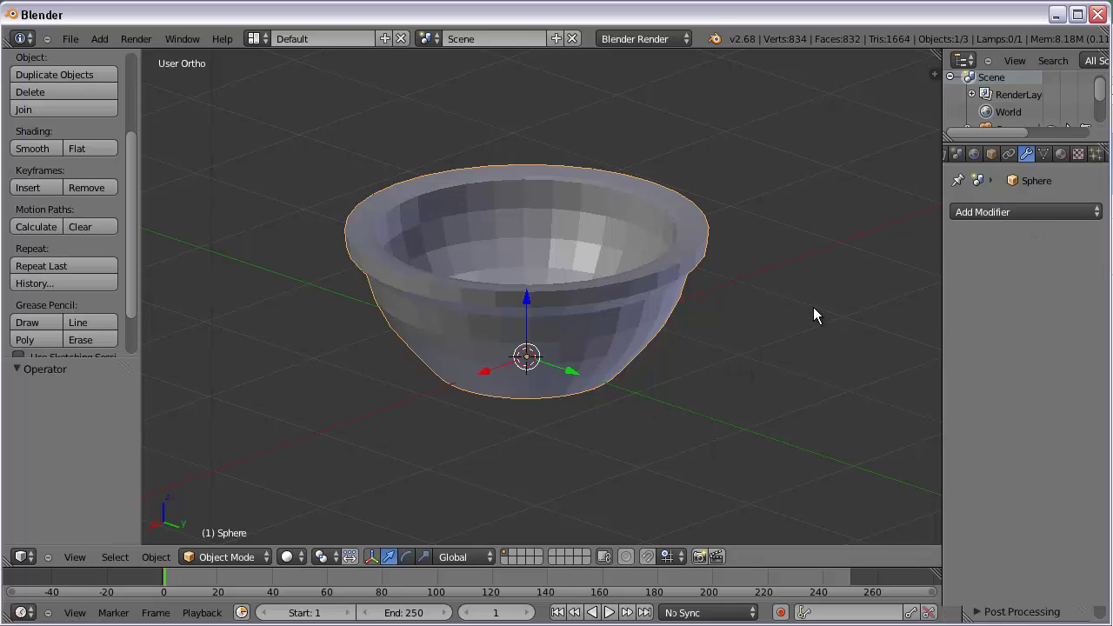
pyautogui.click(1022, 212)
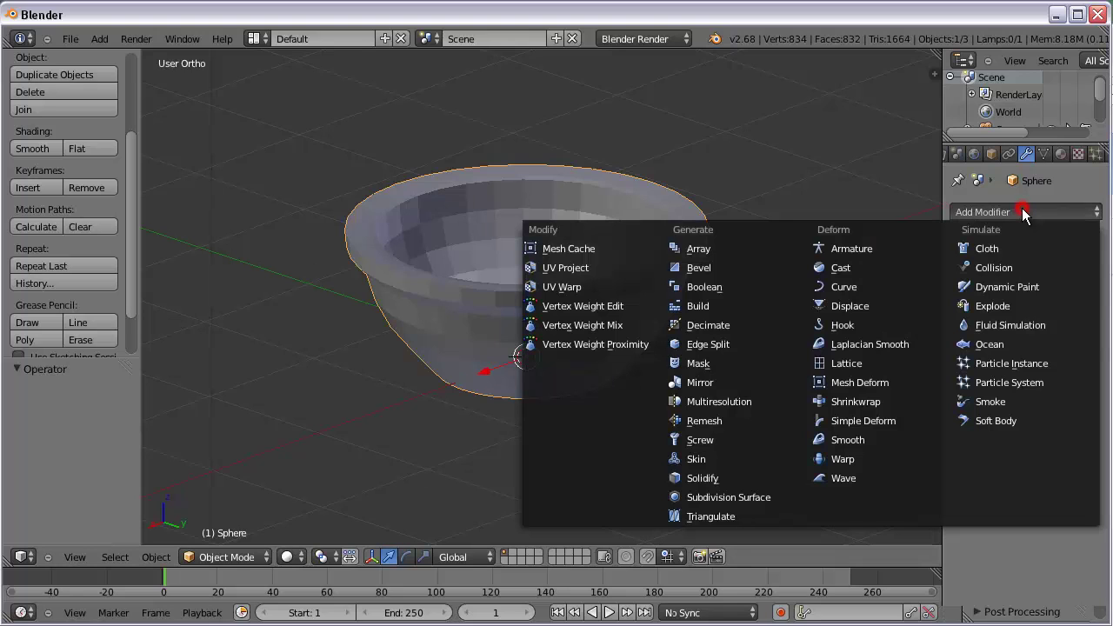
pyautogui.click(714, 495)
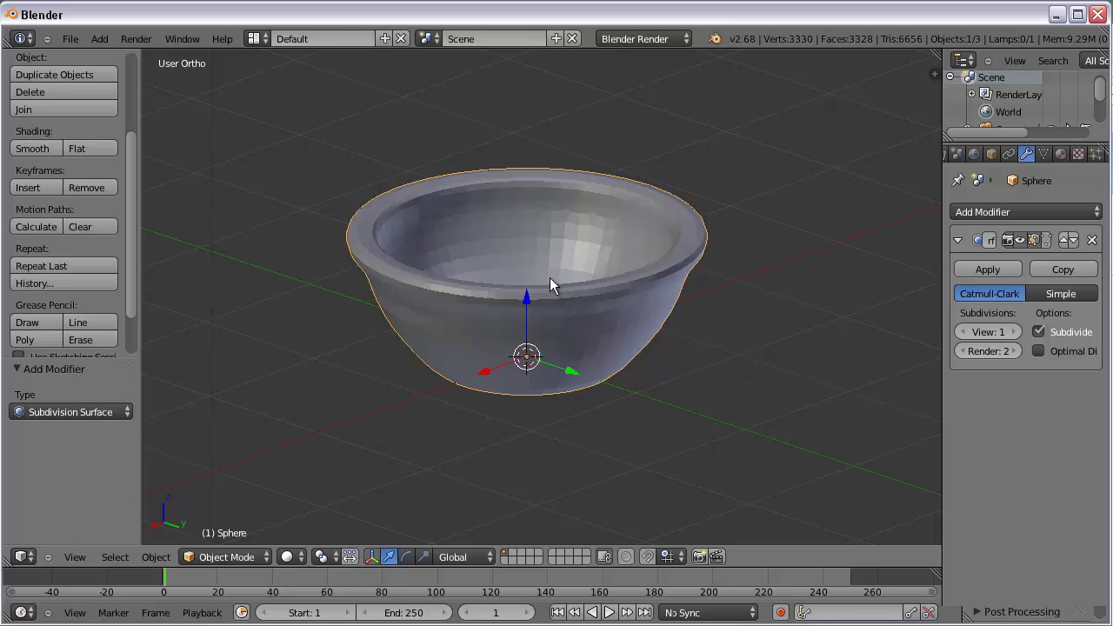
# Step: Set the Subdivision Surface modifier's viewport subdivisions to 3
pyautogui.click(1014, 331)
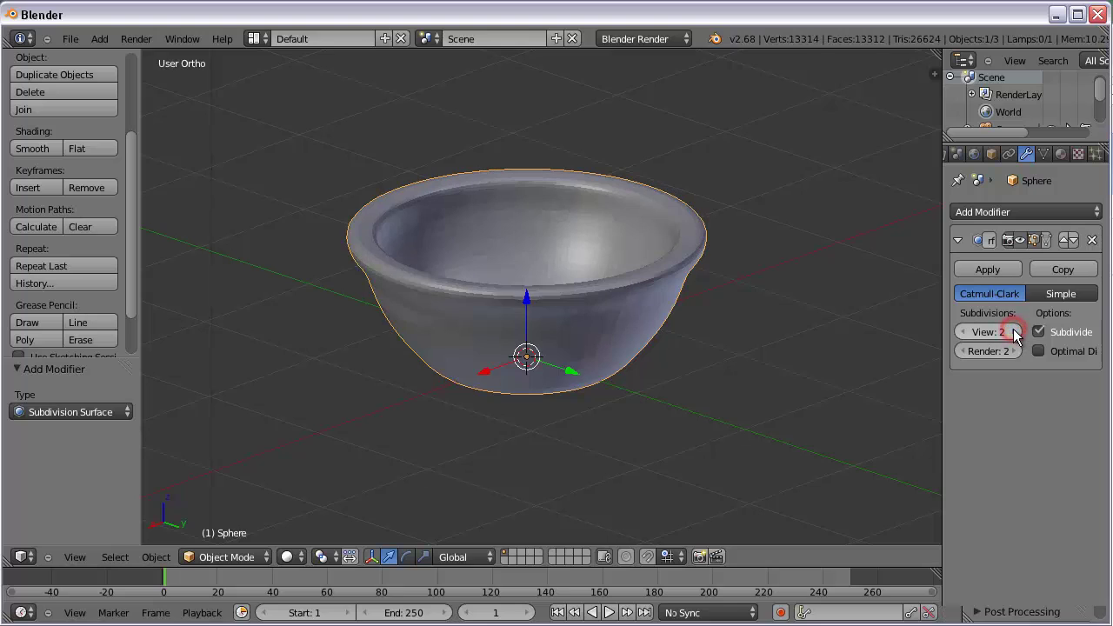
pyautogui.click(1014, 331)
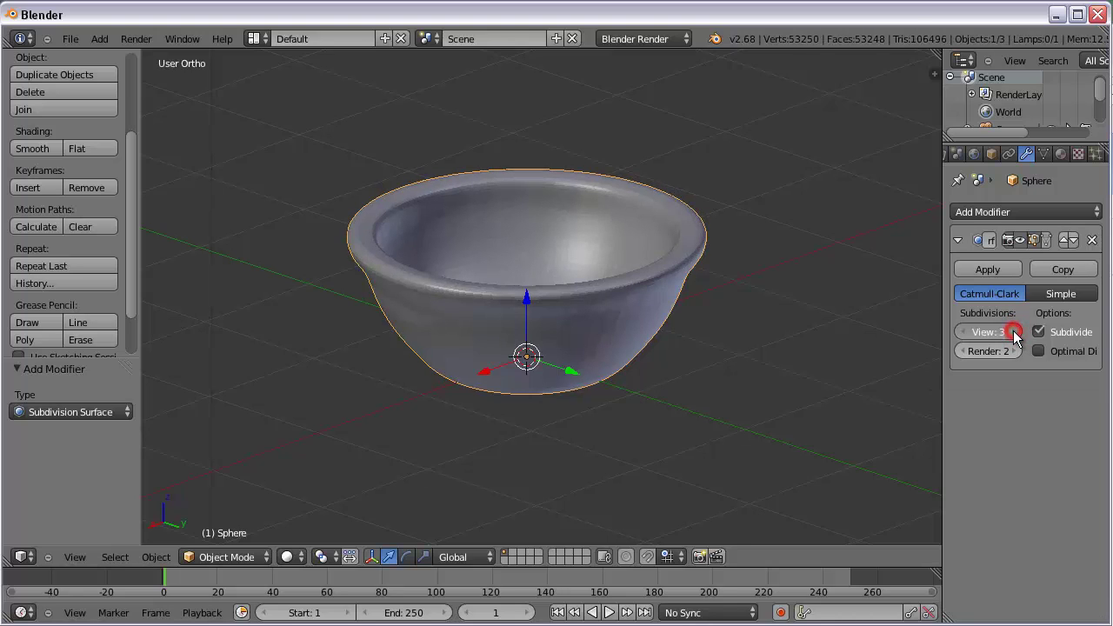
pyautogui.click(1014, 331)
pyautogui.click(964, 333)
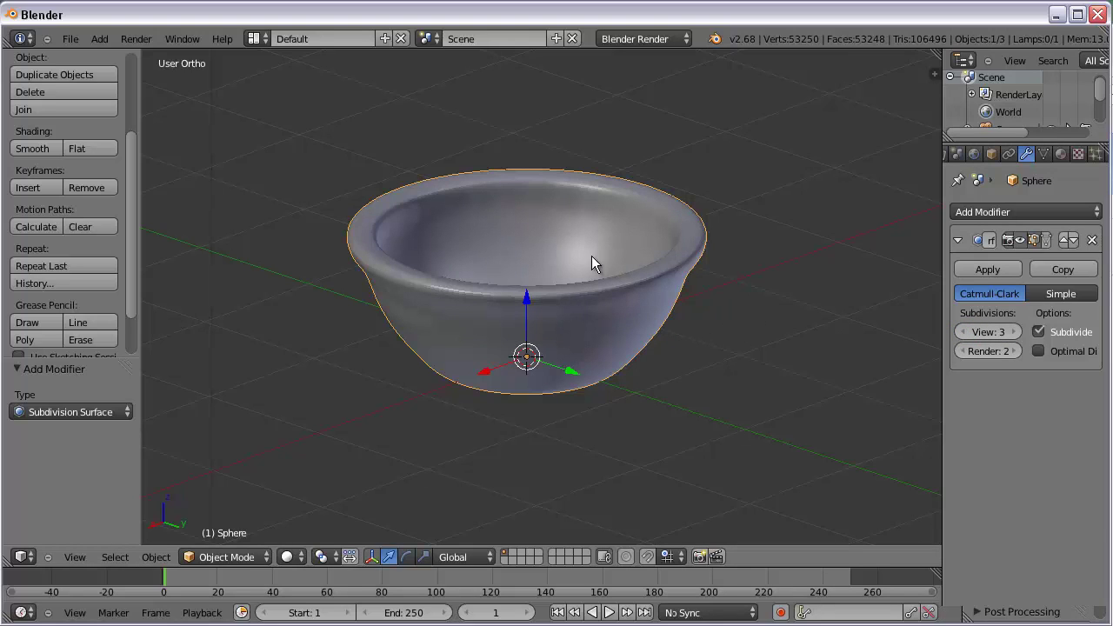
# Step: Examine the subdivided bowl up close, comparing it with its original mesh in Edit Mode, and return to Object Mode
pyautogui.moveTo(682, 344); pyautogui.dragTo(739, 356, button='middle')
pyautogui.scroll(4, 639, 322)
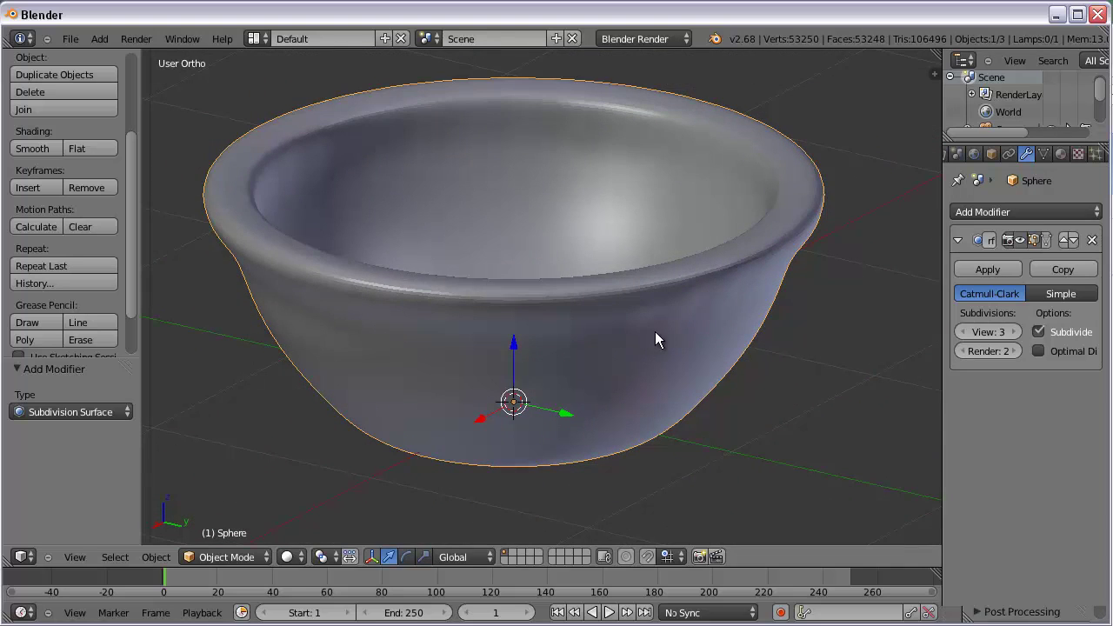
pyautogui.press('Tab')
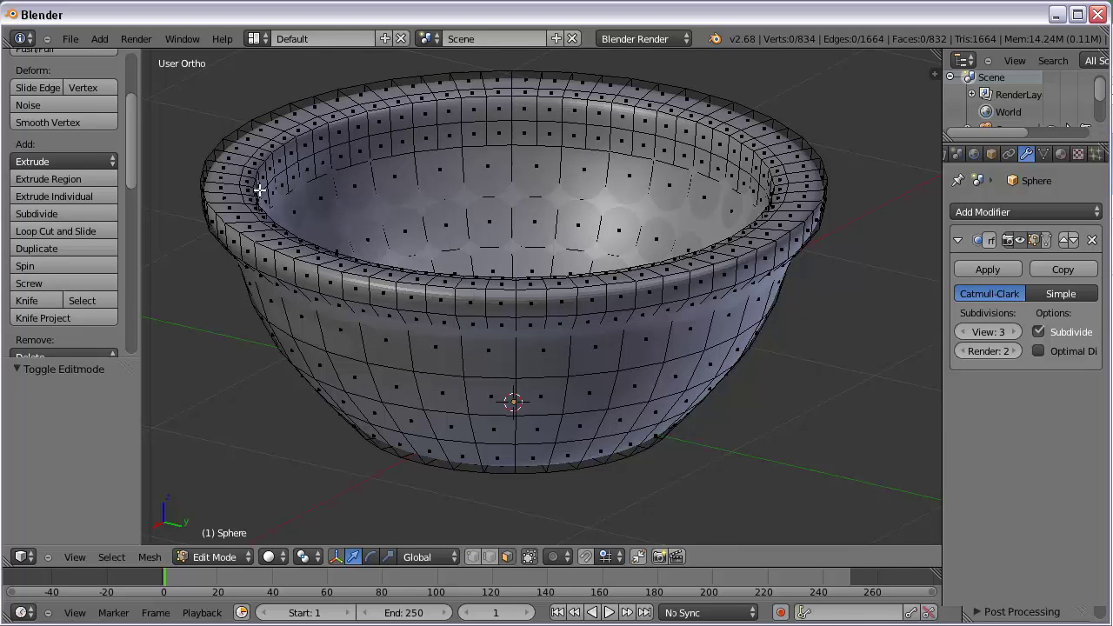
pyautogui.press('Tab')
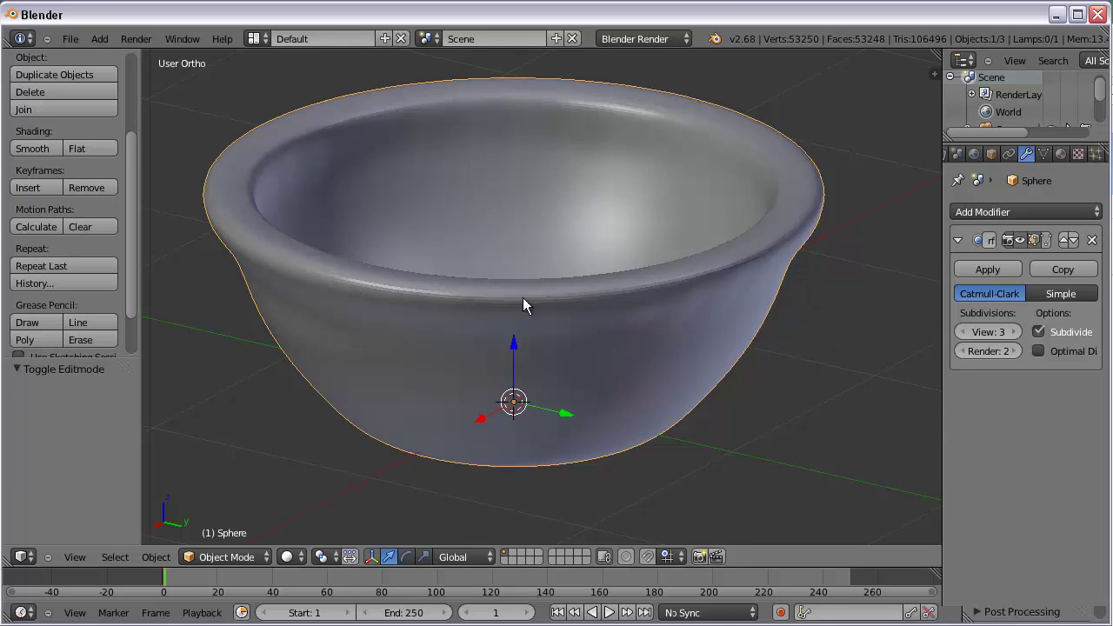
# Step: Try viewport subdivision levels 4 and 5 on the bowl and go back to level 3
pyautogui.click(1015, 332)
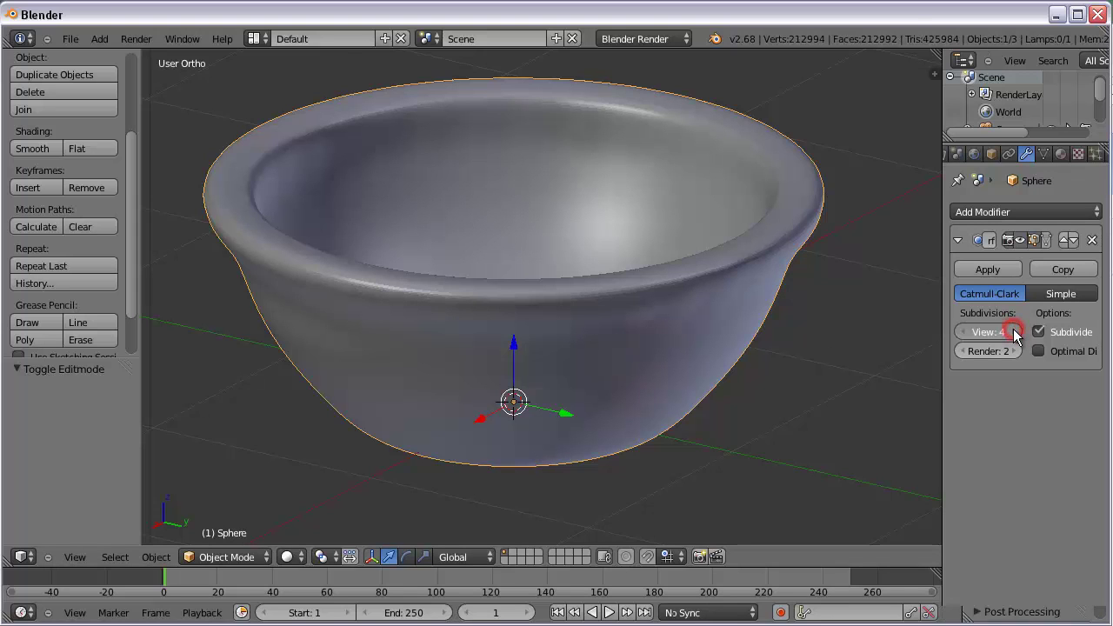
pyautogui.click(1015, 332)
pyautogui.moveTo(713, 371); pyautogui.dragTo(745, 385, button='middle')
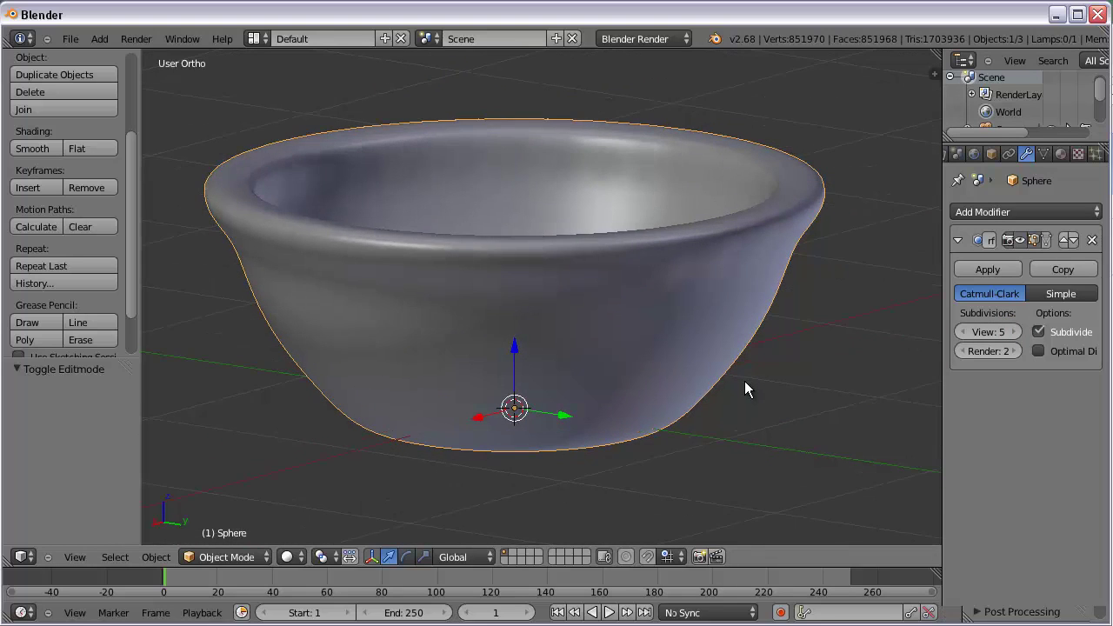
pyautogui.click(962, 332)
pyautogui.click(961, 332)
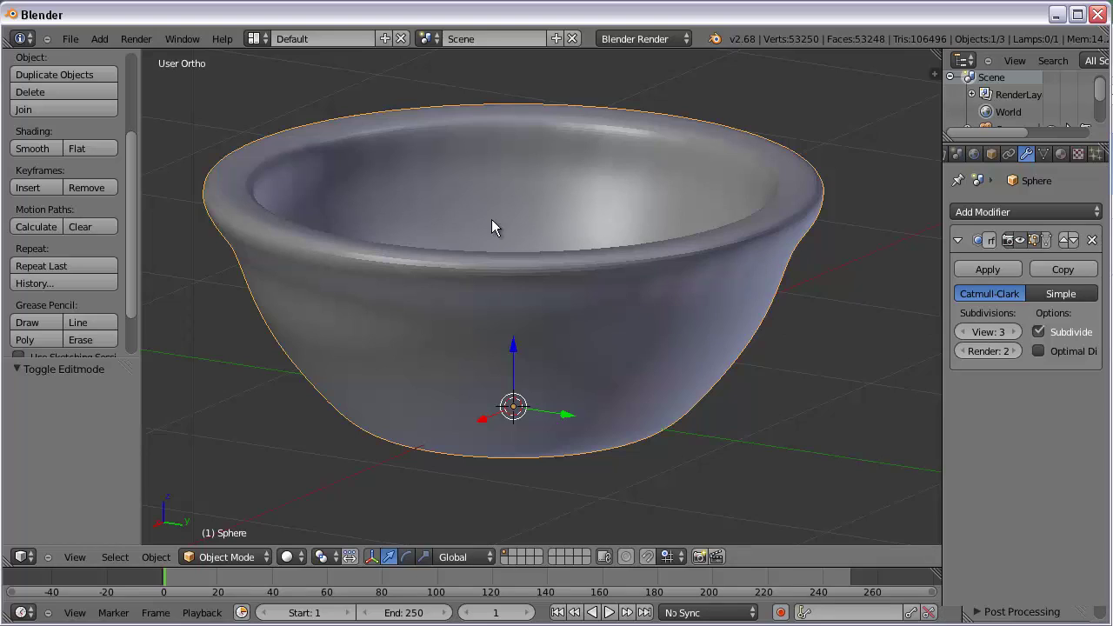
# Step: Set the modifier's render subdivisions to 3, and compare the bowl at viewport level 0 before restoring viewport level 3
pyautogui.click(1013, 350)
pyautogui.click(964, 332)
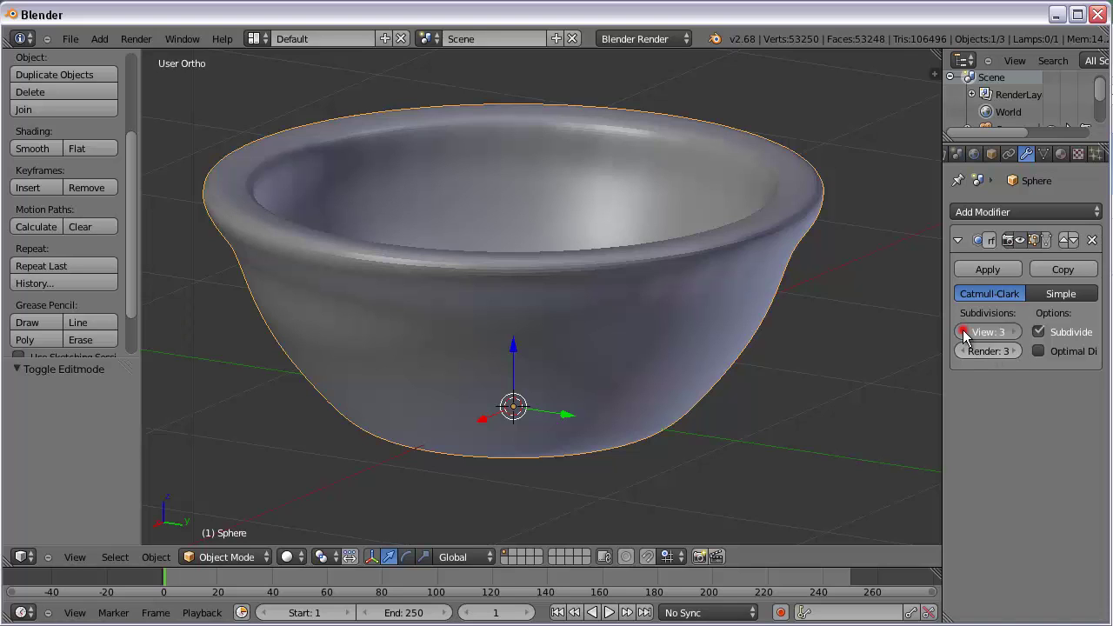
pyautogui.click(963, 332)
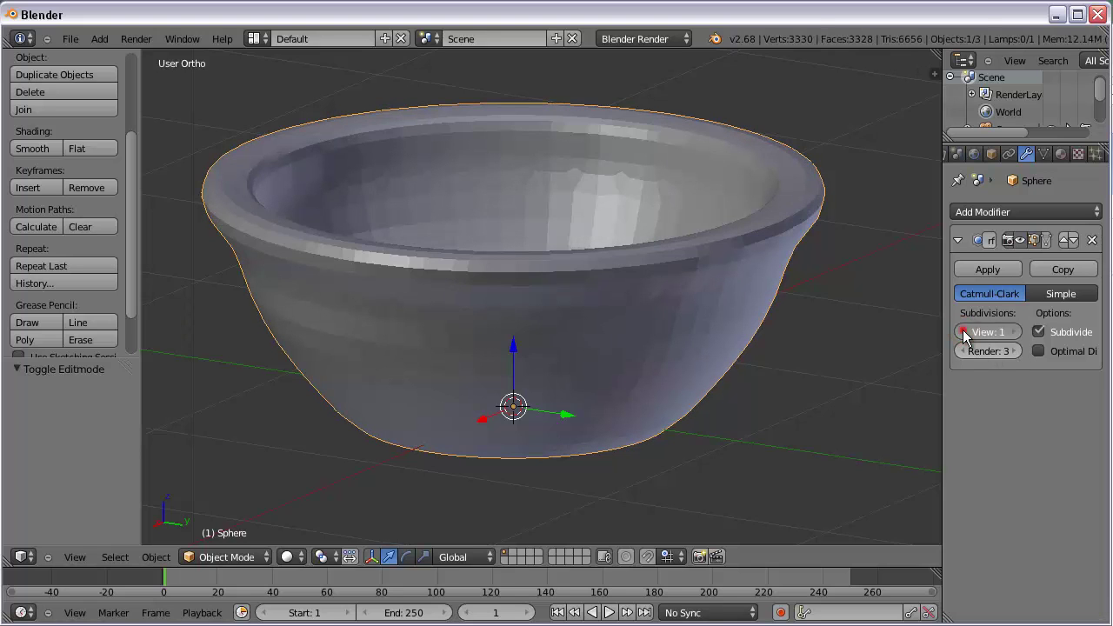
pyautogui.click(963, 332)
pyautogui.moveTo(664, 285)
pyautogui.mouseDown(button='middle')
pyautogui.moveTo(597, 316)
pyautogui.moveTo(733, 333)
pyautogui.moveTo(714, 324)
pyautogui.moveTo(724, 320)
pyautogui.mouseUp(button='middle')
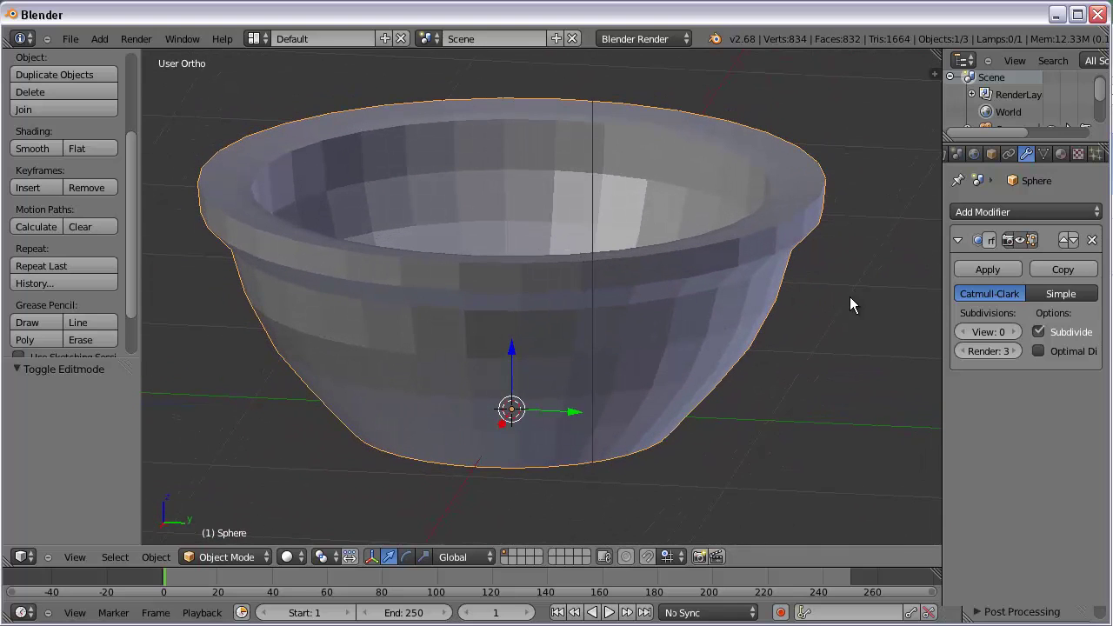
pyautogui.click(1014, 333)
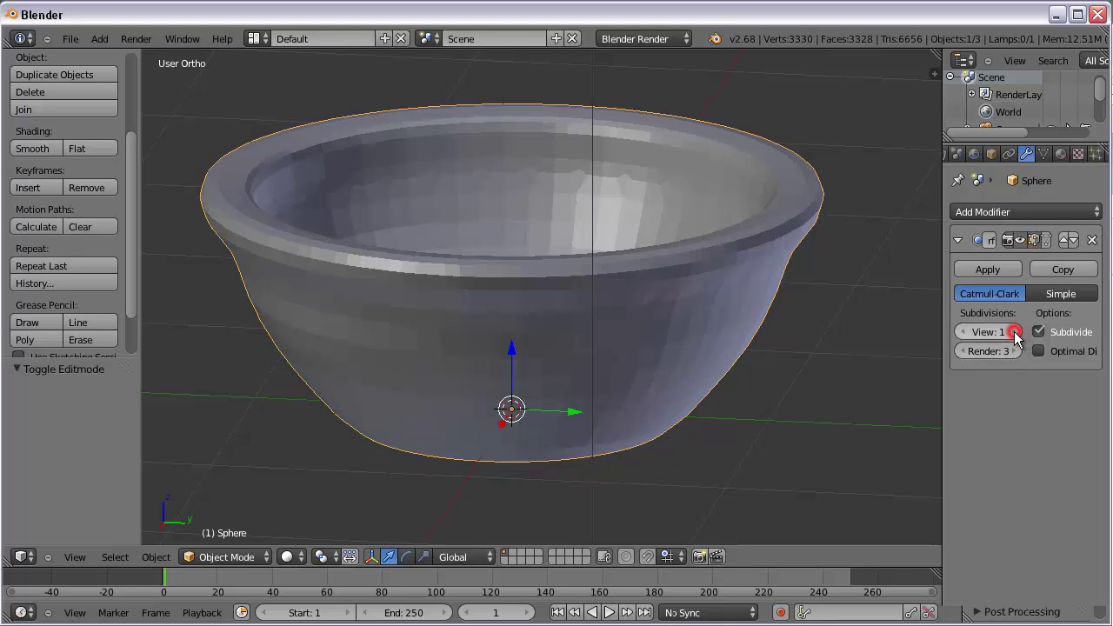
pyautogui.click(1015, 333)
pyautogui.click(1014, 333)
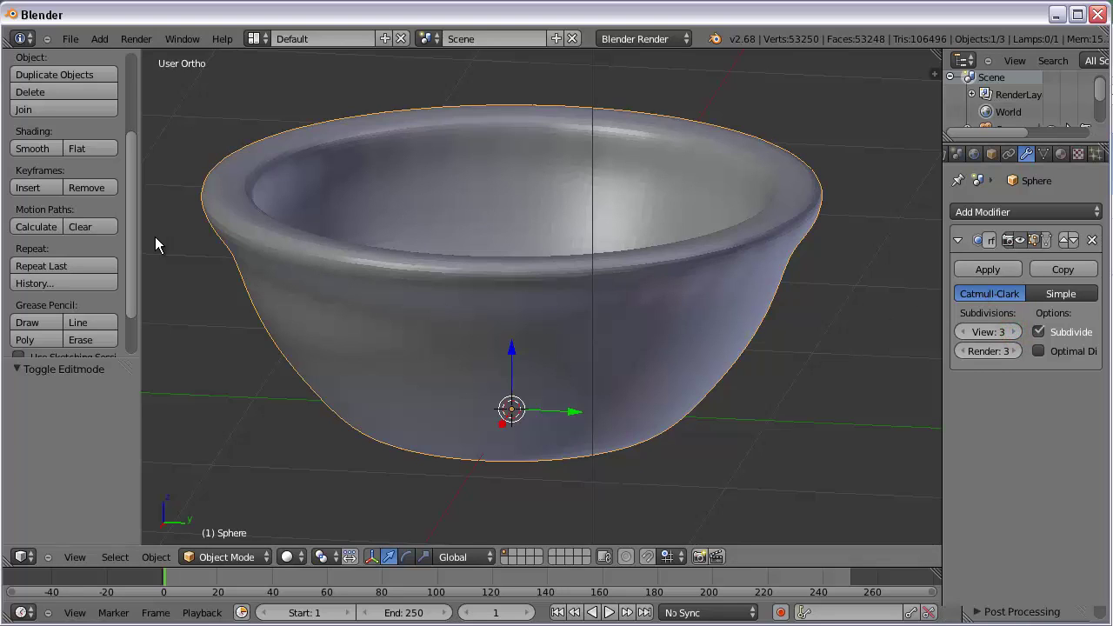
# Step: Apply smooth shading to the subdivided bowl and check its surface from a slightly different angle
pyautogui.click(34, 149)
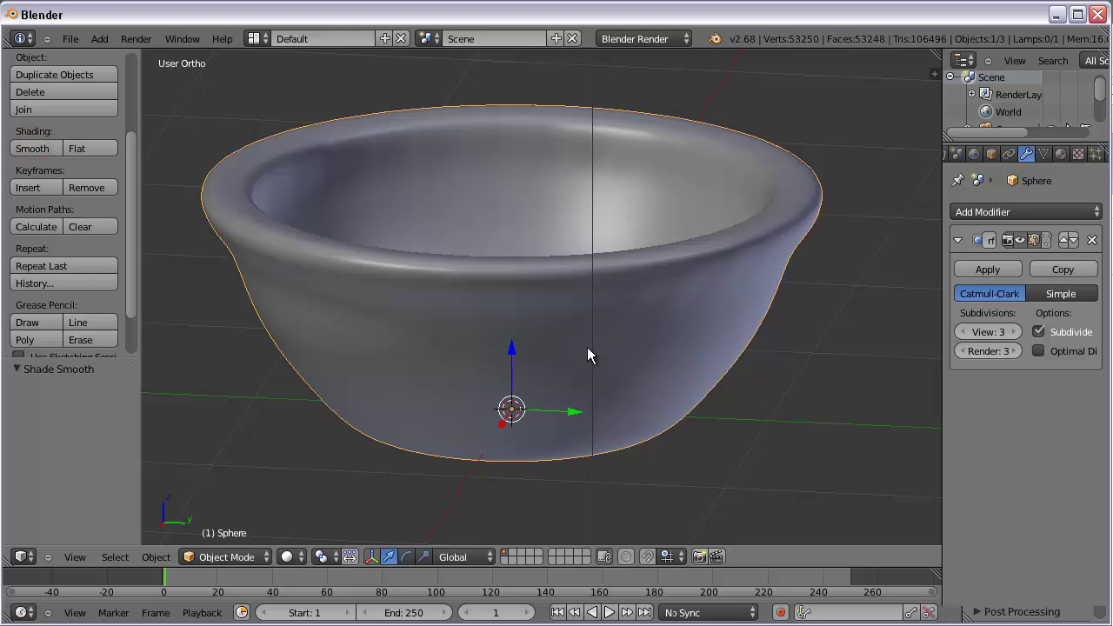
pyautogui.moveTo(587, 347); pyautogui.dragTo(680, 363, button='middle')
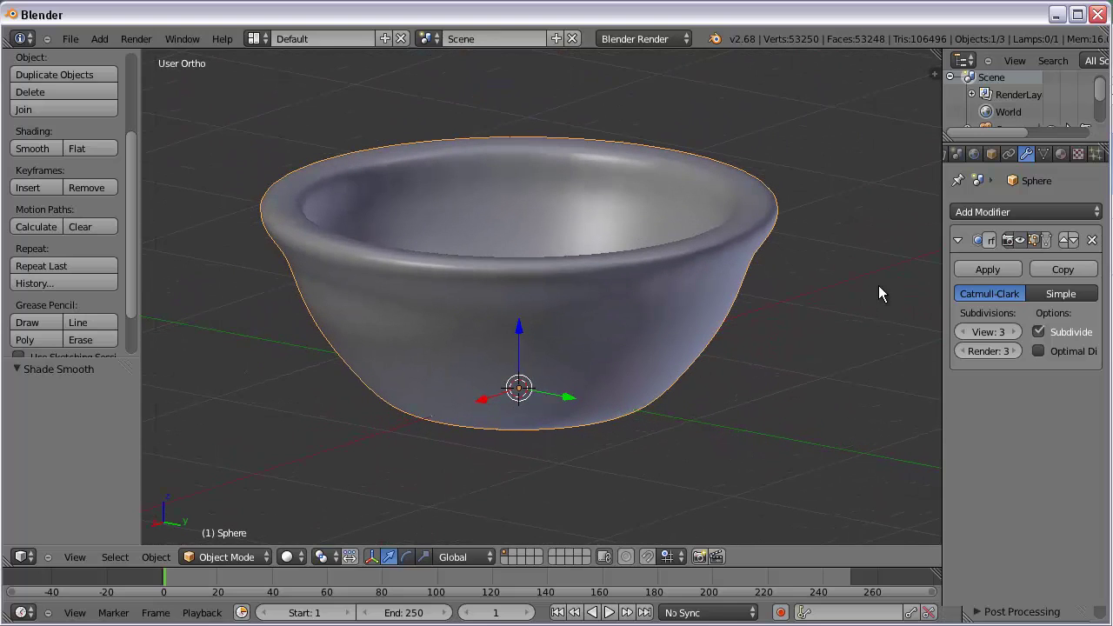
# Step: Add a new material to the bowl and name it "bowl"
pyautogui.click(1061, 153)
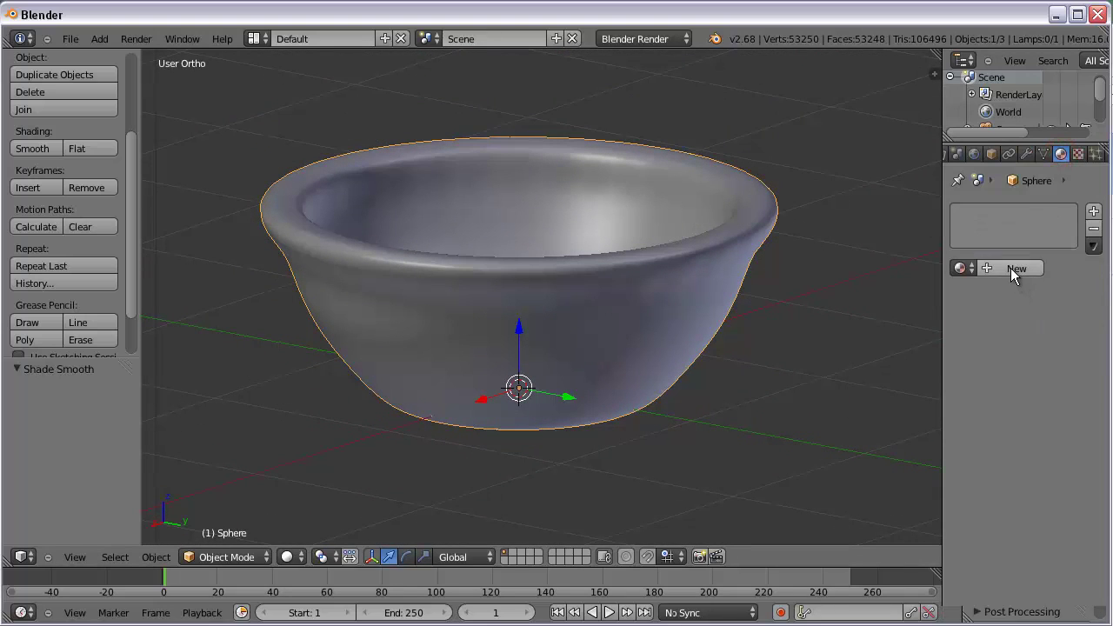
pyautogui.click(1010, 268)
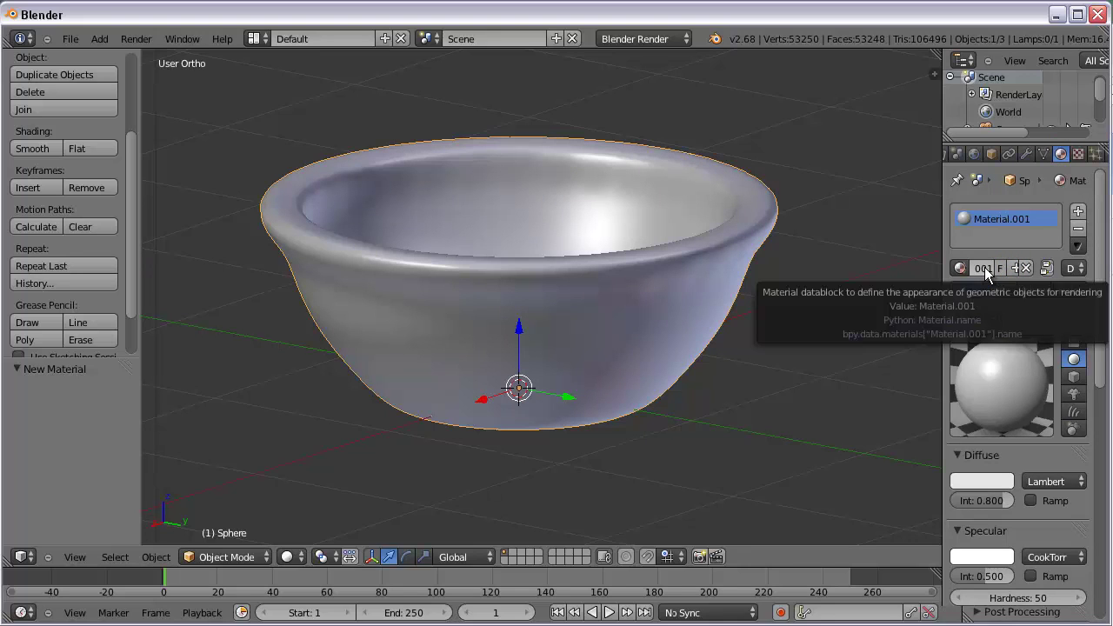
pyautogui.click(983, 268)
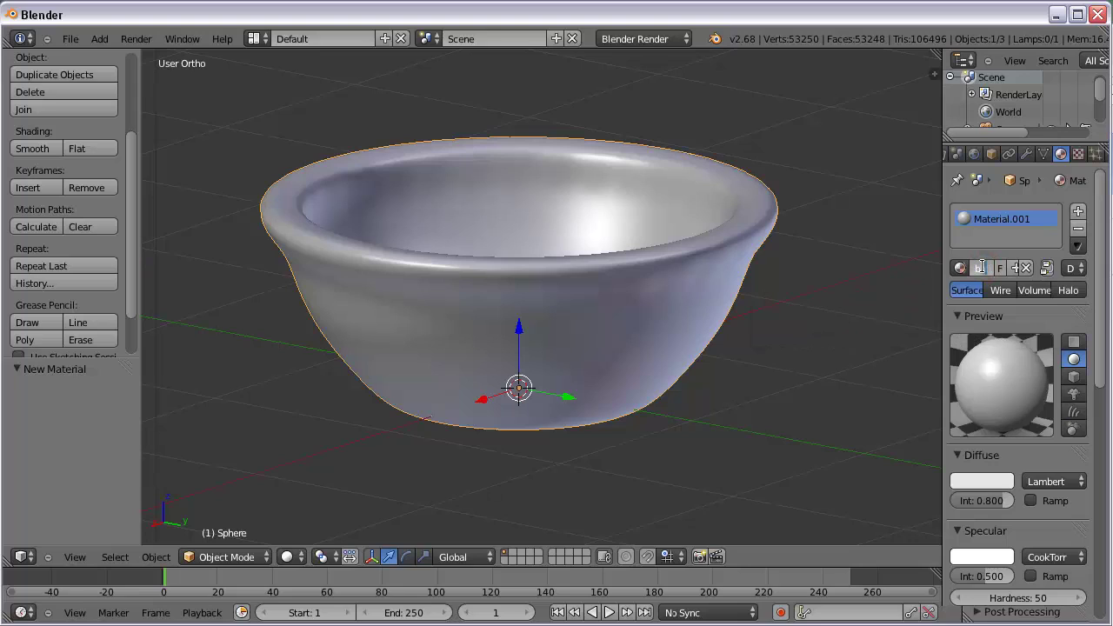
pyautogui.write('bowl')
pyautogui.press('Return')
# Step: Set the bowl material's diffuse colour to a light teal, about R 0.35, G 0.80, B 0.72, and fine-tune its brightness
pyautogui.click(982, 482)
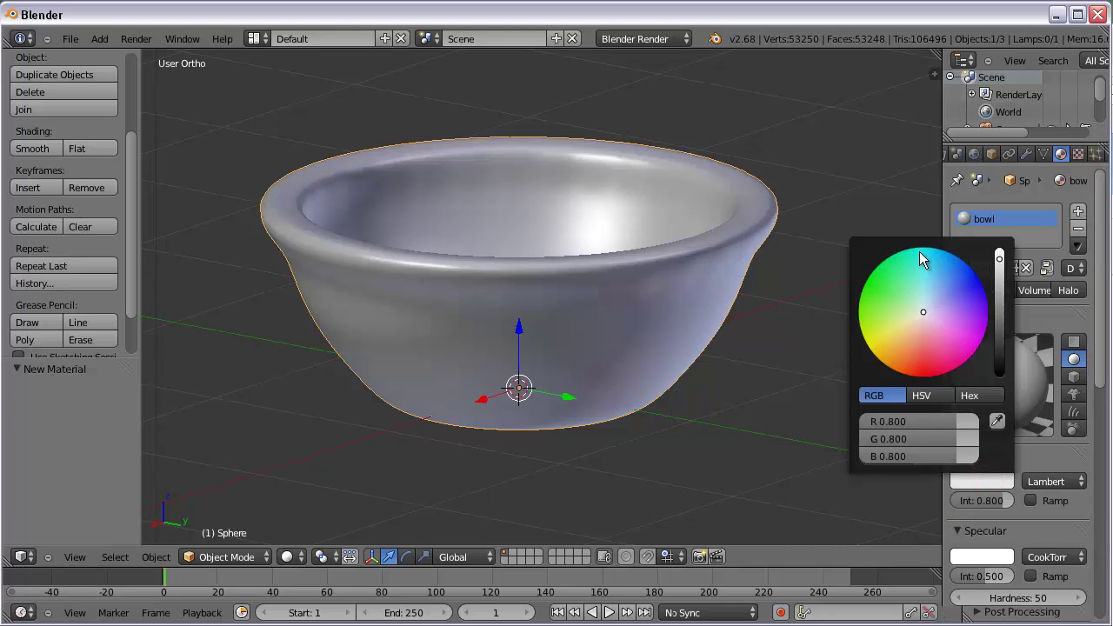
pyautogui.moveTo(923, 313); pyautogui.dragTo(916, 276)
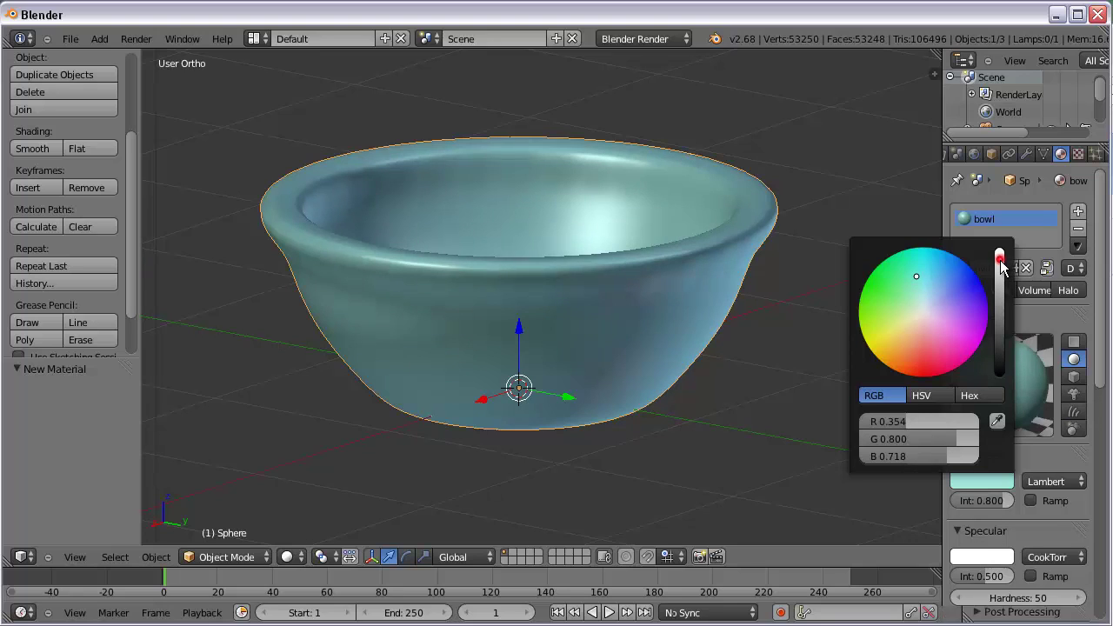
pyautogui.moveTo(1001, 260); pyautogui.dragTo(999, 266)
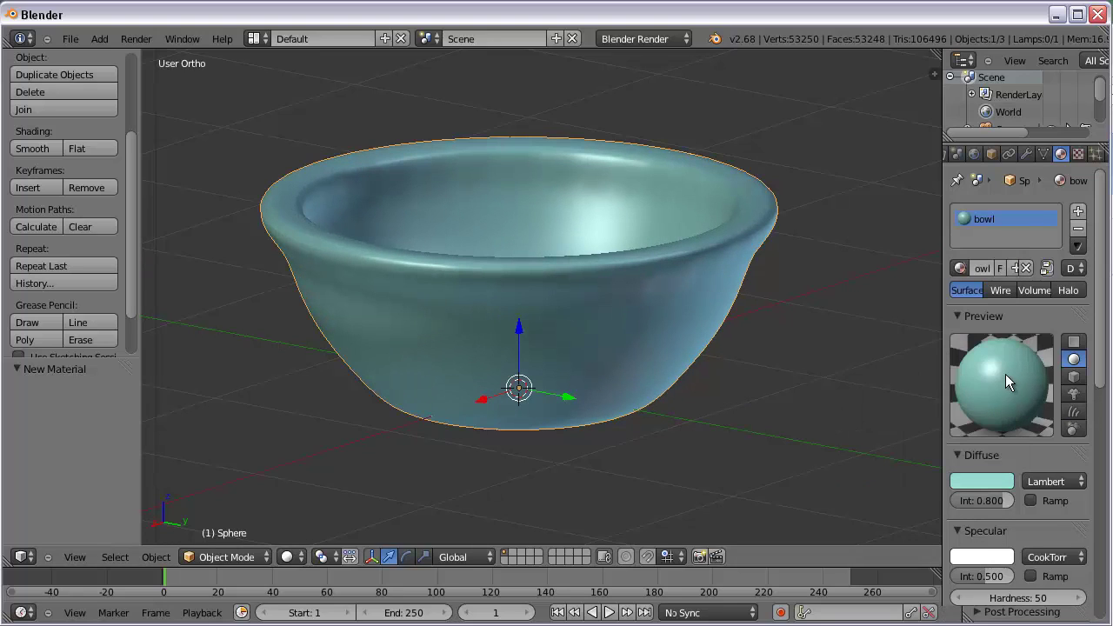
pyautogui.scroll(-3, 795, 367)
pyautogui.moveTo(795, 367); pyautogui.dragTo(722, 325, button='middle')
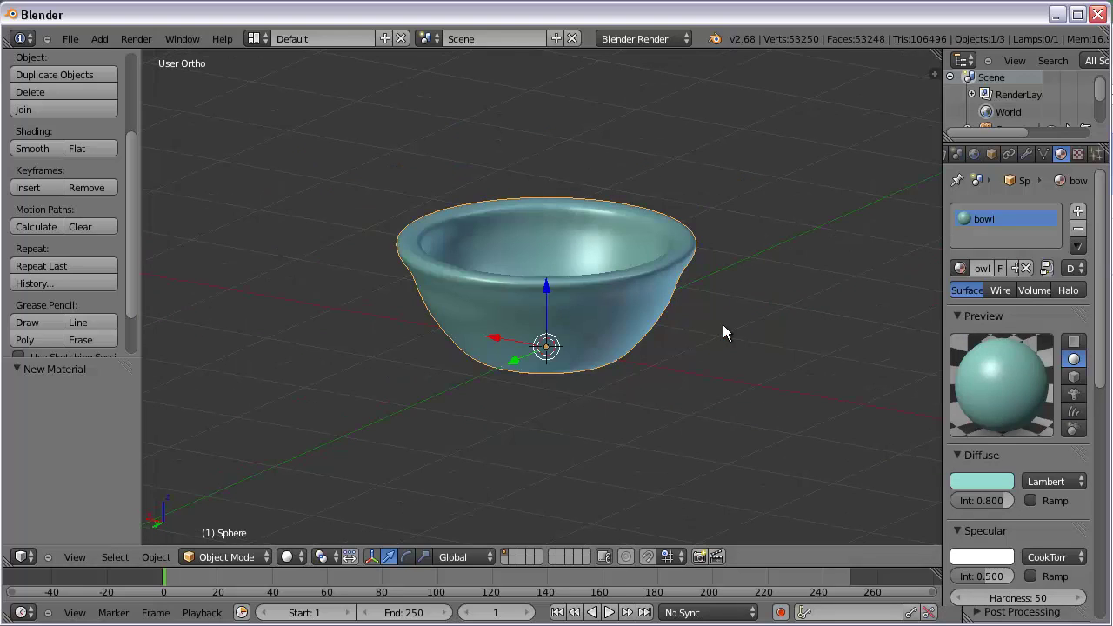